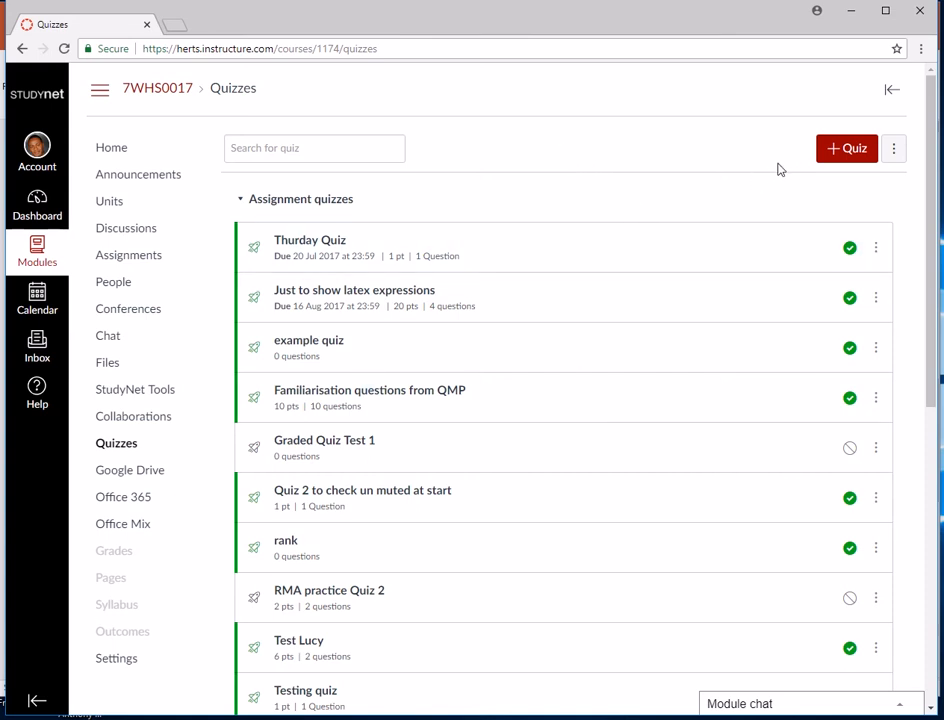
- Create a new quiz and title it "RMA Quiz practice 5"
left_click(853, 150)
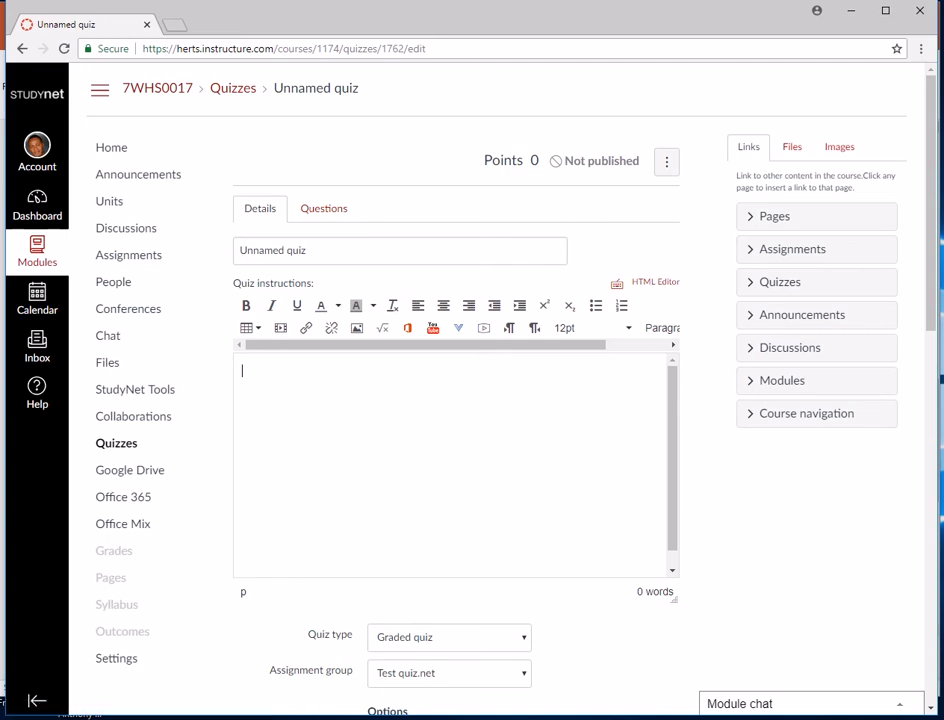
triple_click(312, 254)
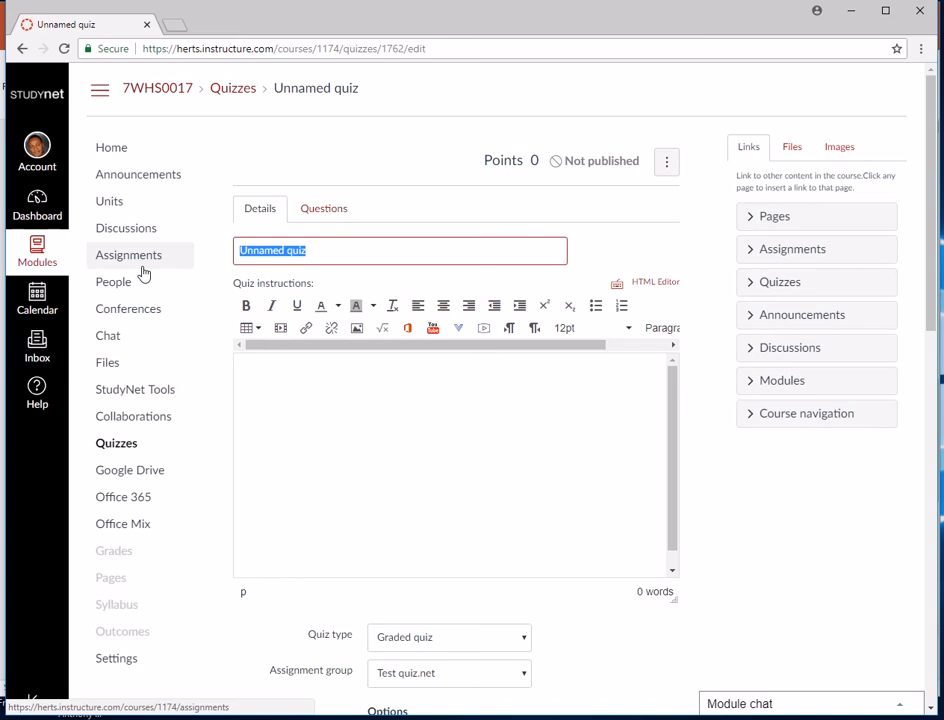
type("RMA ")
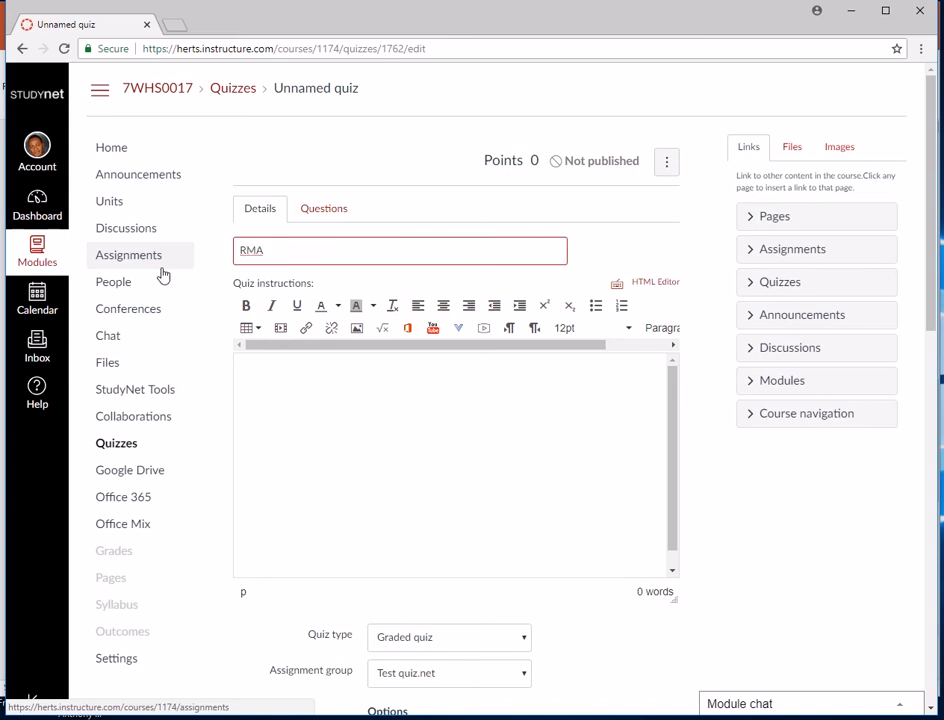
type("Q")
type("uiz tes")
type("t")
key("BackSpace")
key("BackSpace")
key("BackSpace")
key("BackSpace")
type("practice 5")
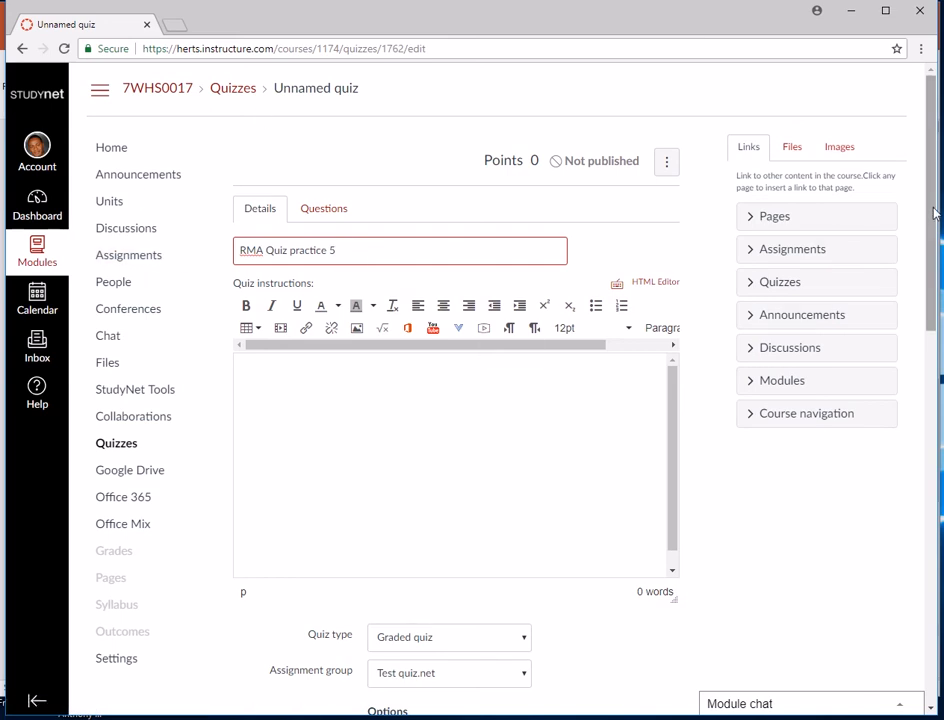
- Enter the quiz instructions "This is quiz will test your understanding of components of a computer. Please complete all questions."
left_click_drag(934, 213, 928, 231)
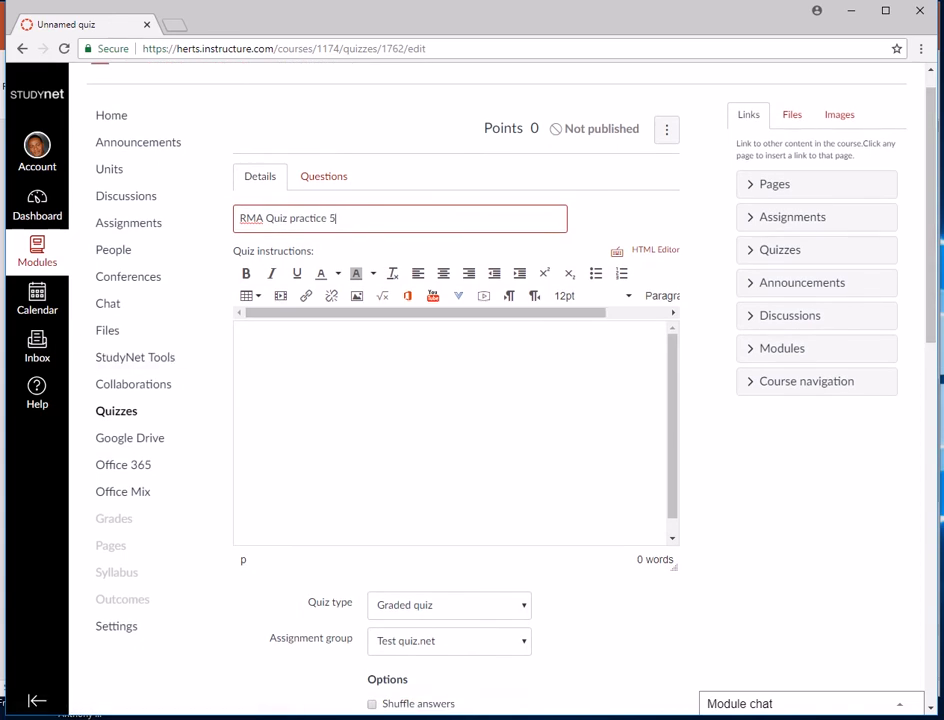
left_click(2, 258)
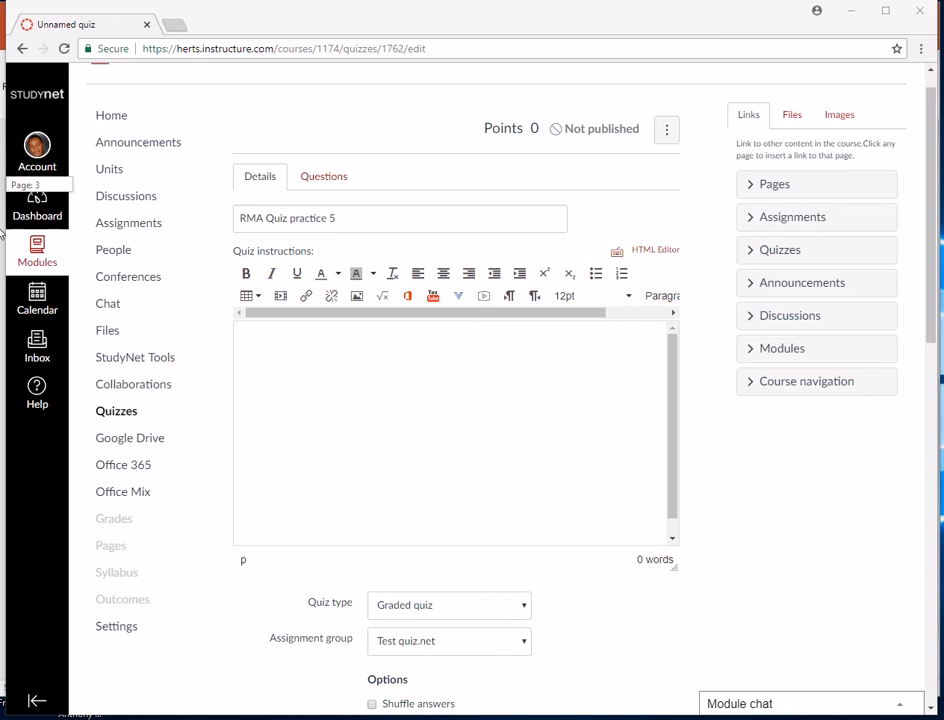
left_click(263, 342)
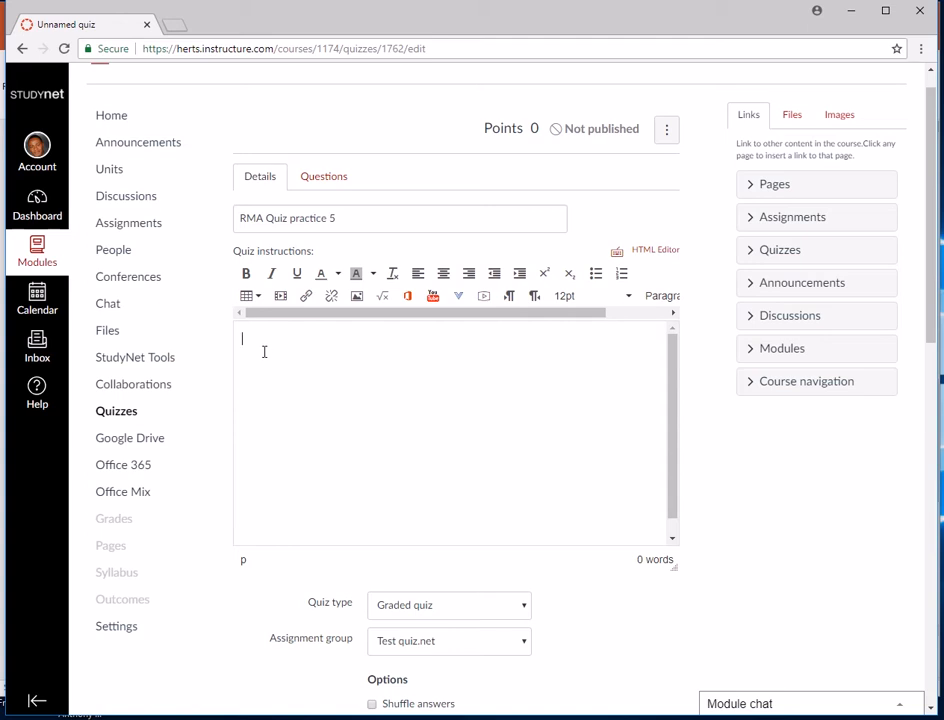
type("This is quiz will test your understan")
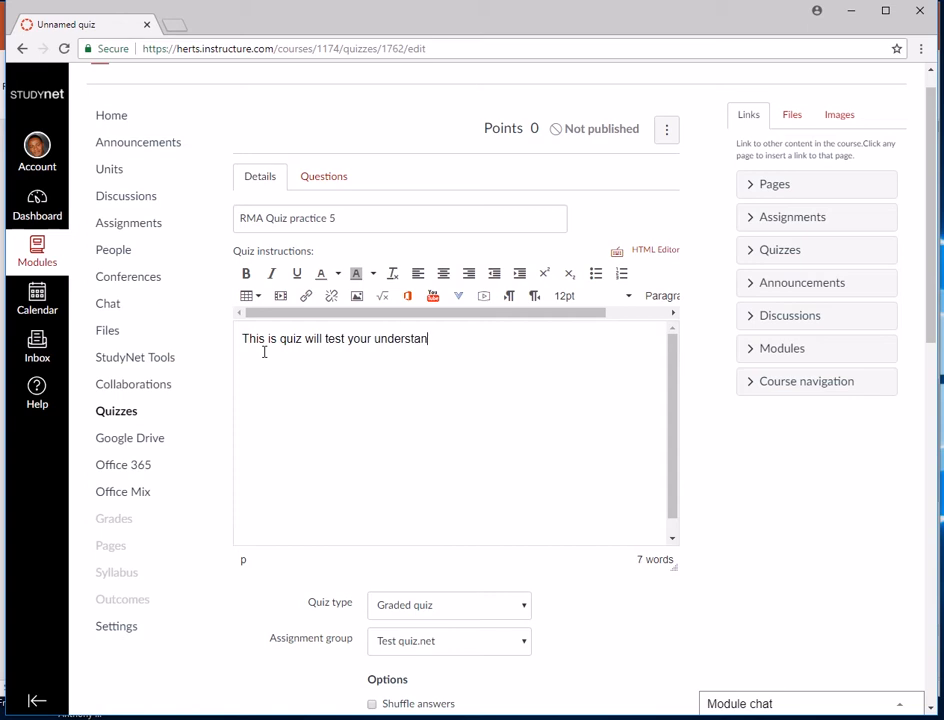
type("ding of compone")
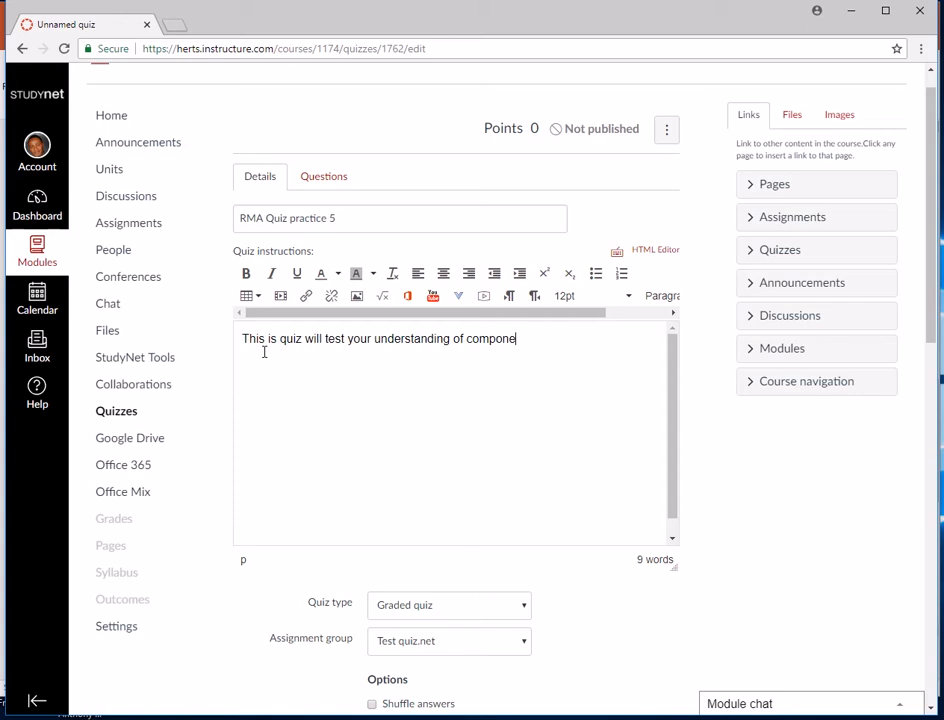
type("nts of a computer. ")
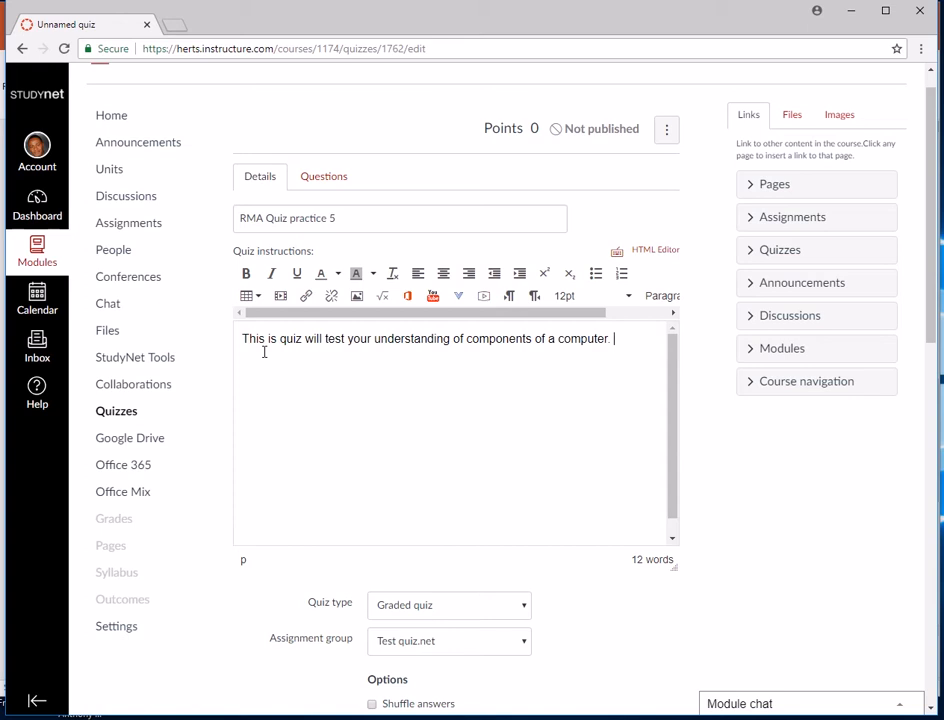
type("Please complete all questions.")
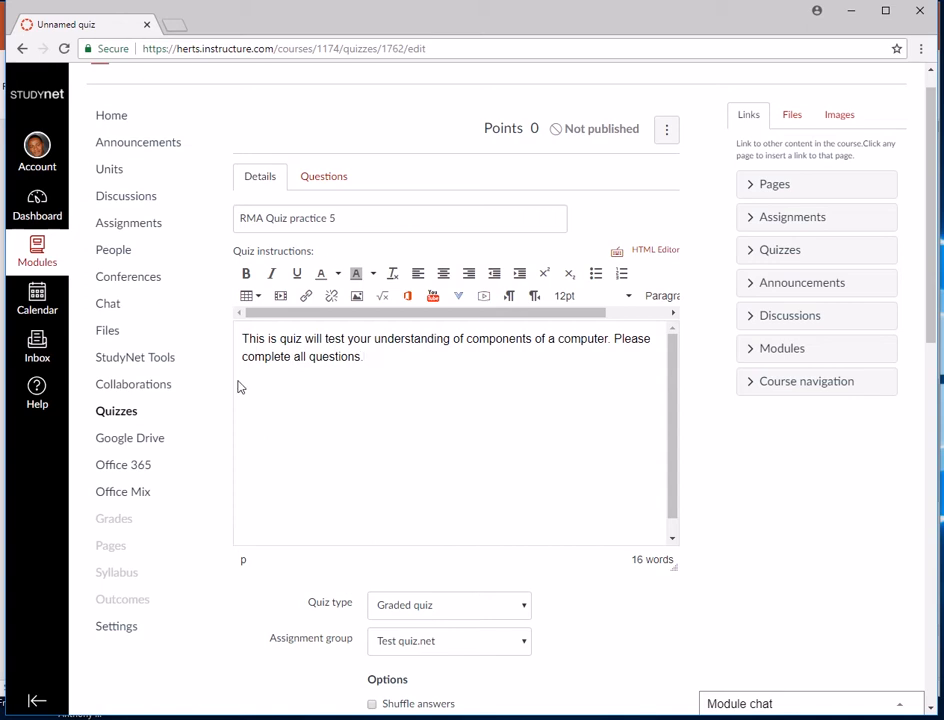
- Set the quiz type to Practice quiz
scroll(352, 358, "down", 1)
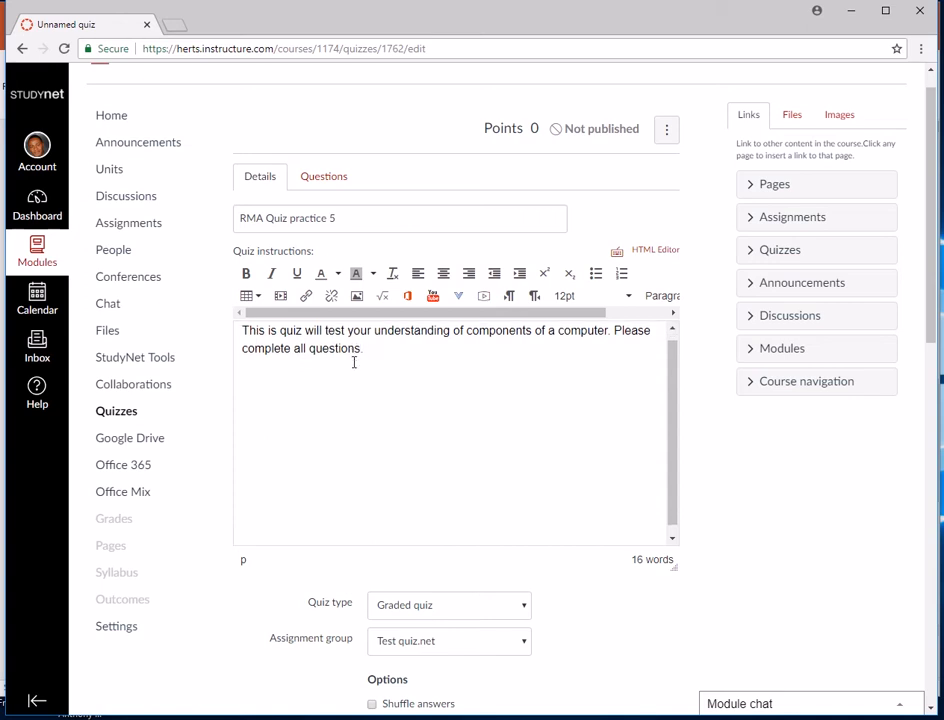
left_click_drag(930, 245, 928, 290)
scroll(912, 322, "down", 2)
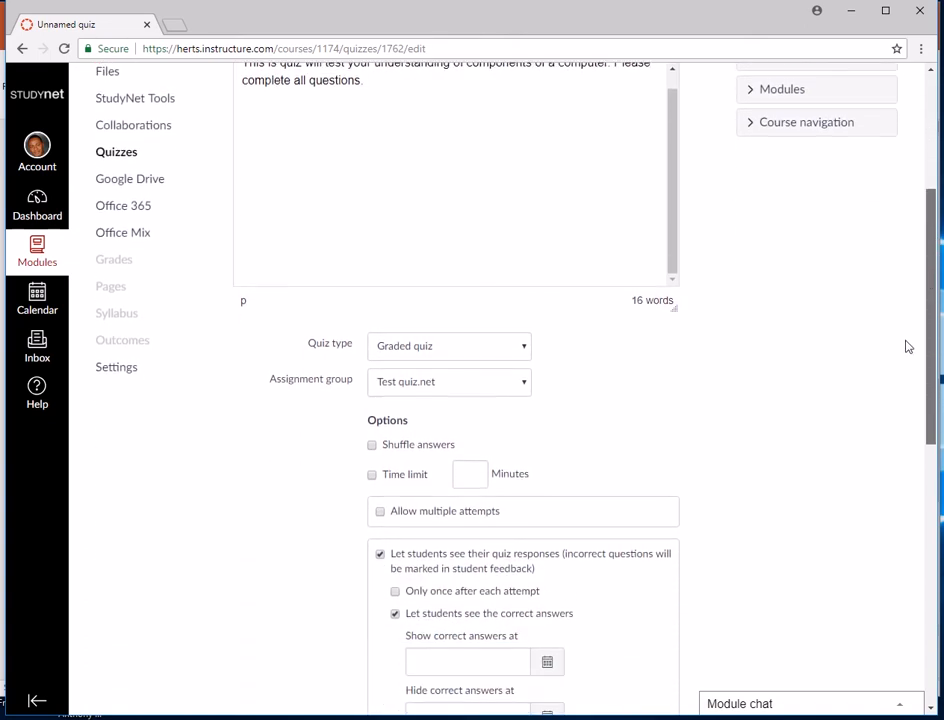
scroll(905, 360, "down", 1)
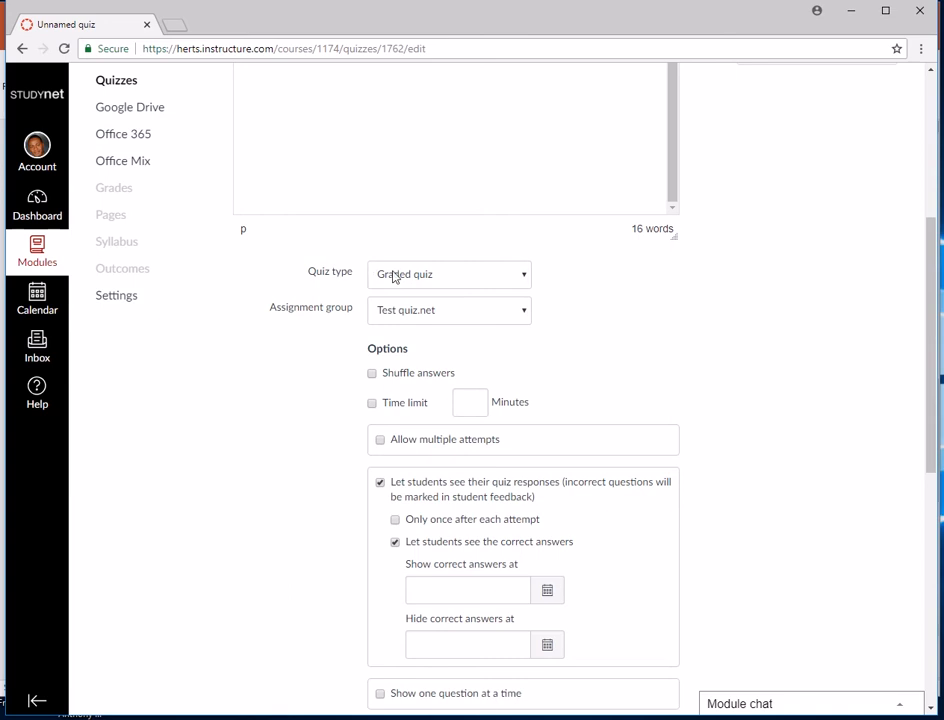
left_click(525, 277)
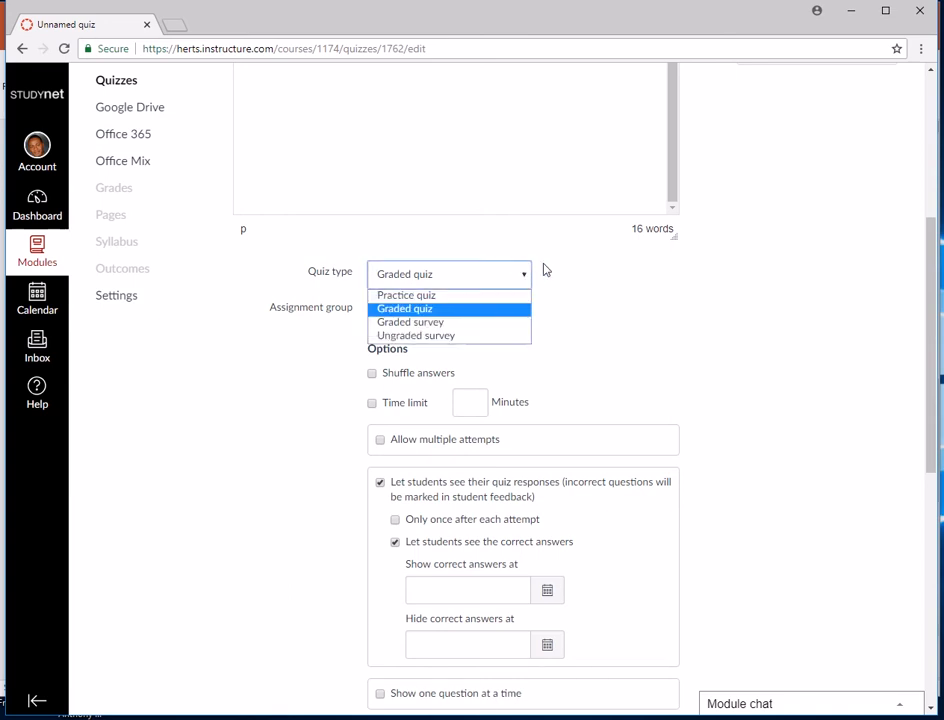
left_click(414, 296)
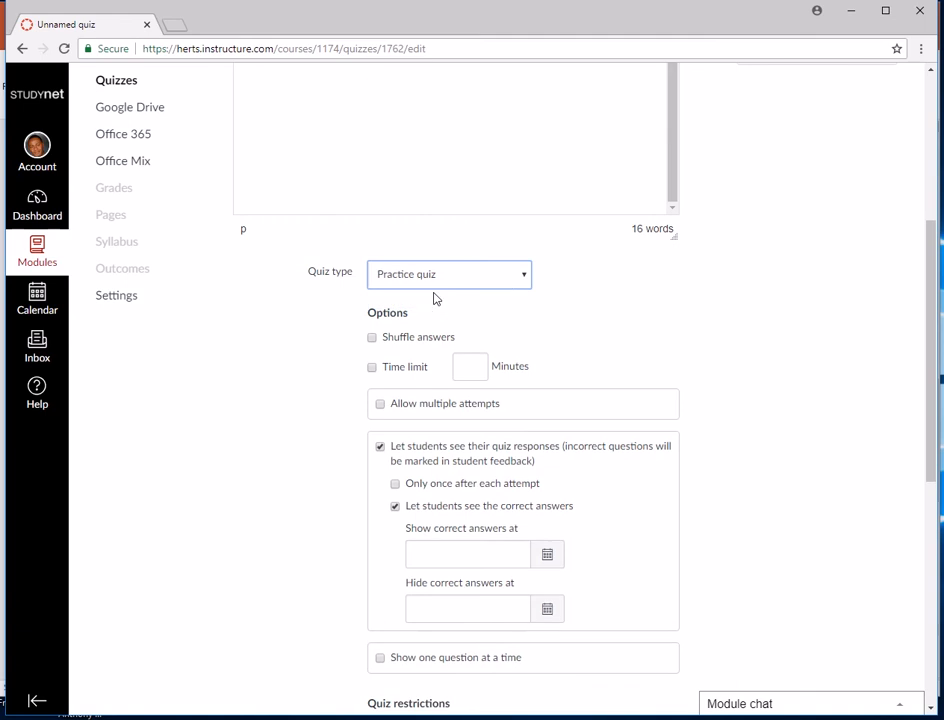
left_click(522, 278)
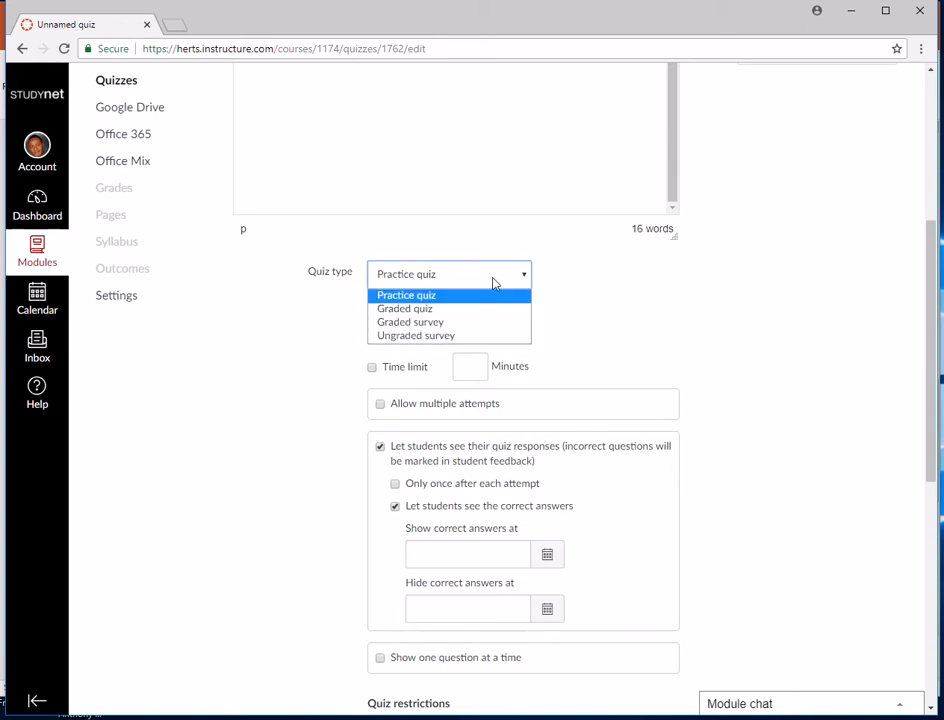
left_click(384, 295)
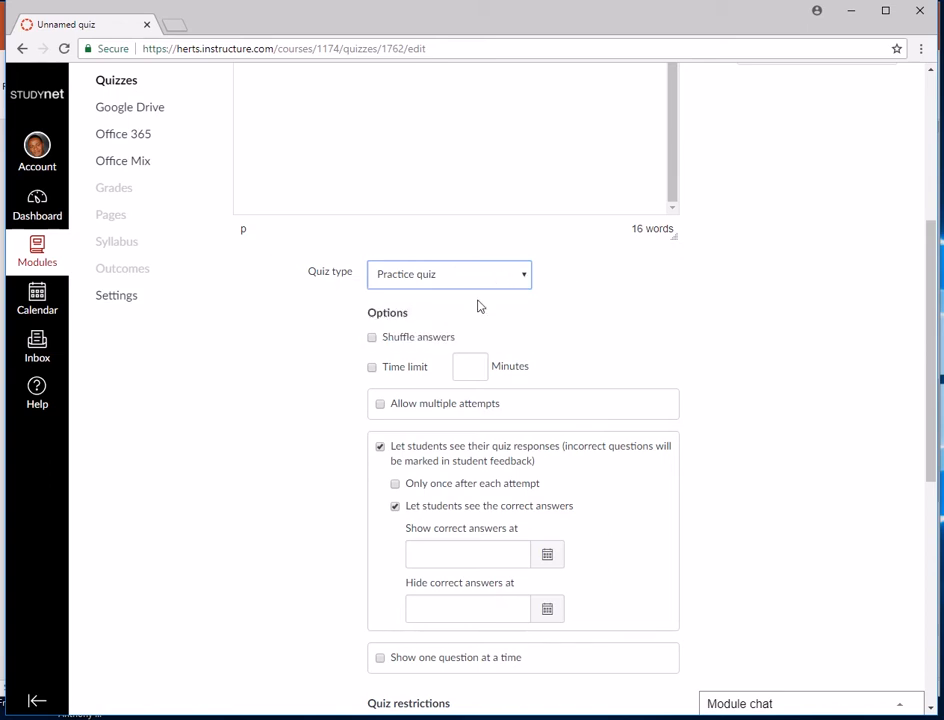
- Turn the Shuffle answers and Time limit options of the quiz on and back off
scroll(556, 326, "down", 1)
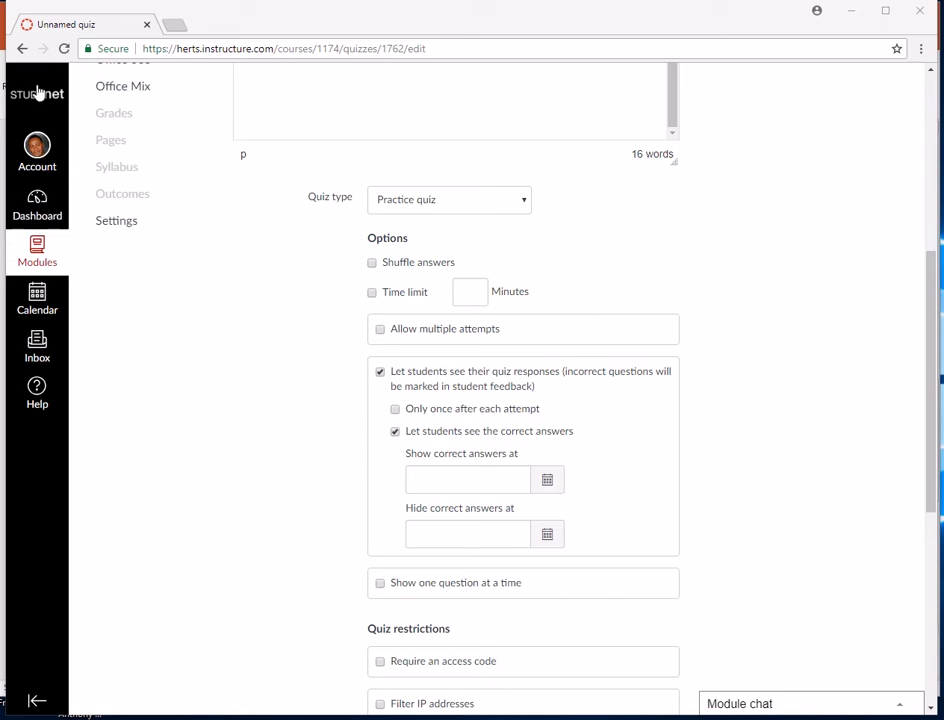
left_click(385, 266)
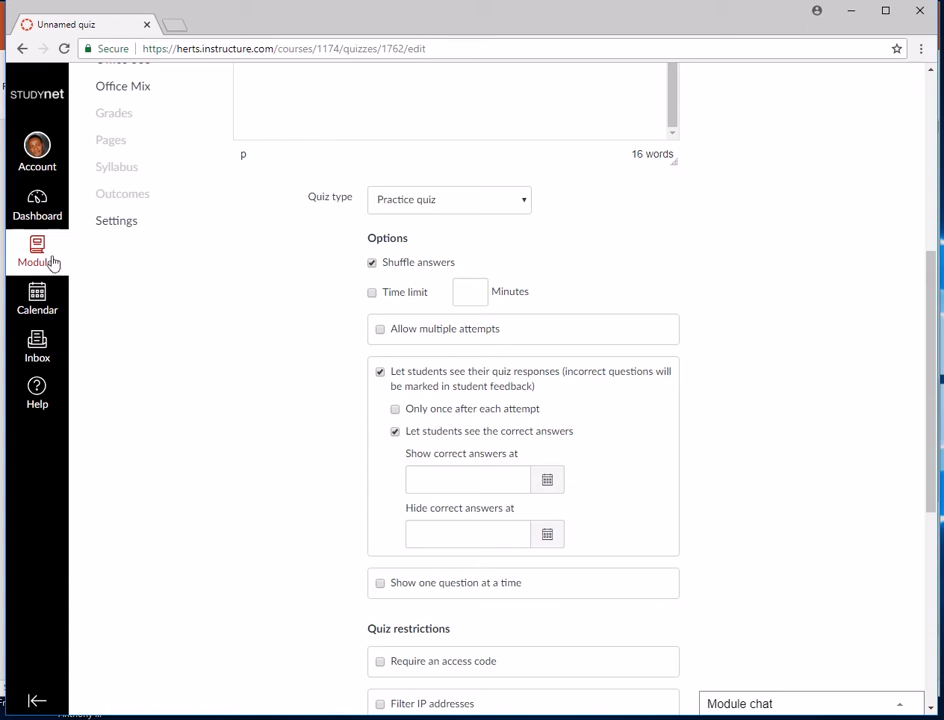
left_click_drag(400, 267, 393, 267)
left_click(372, 263)
left_click(381, 298)
left_click(389, 298)
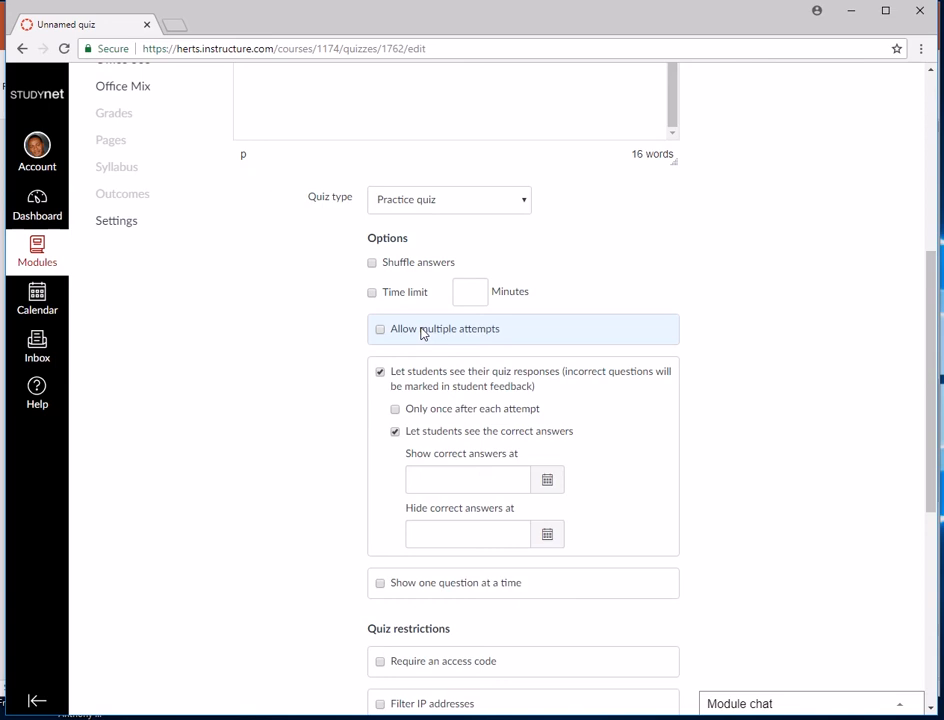
- Try allowing multiple attempts, view the choices for which quiz score to keep, and disallow multiple attempts again
left_click(422, 334)
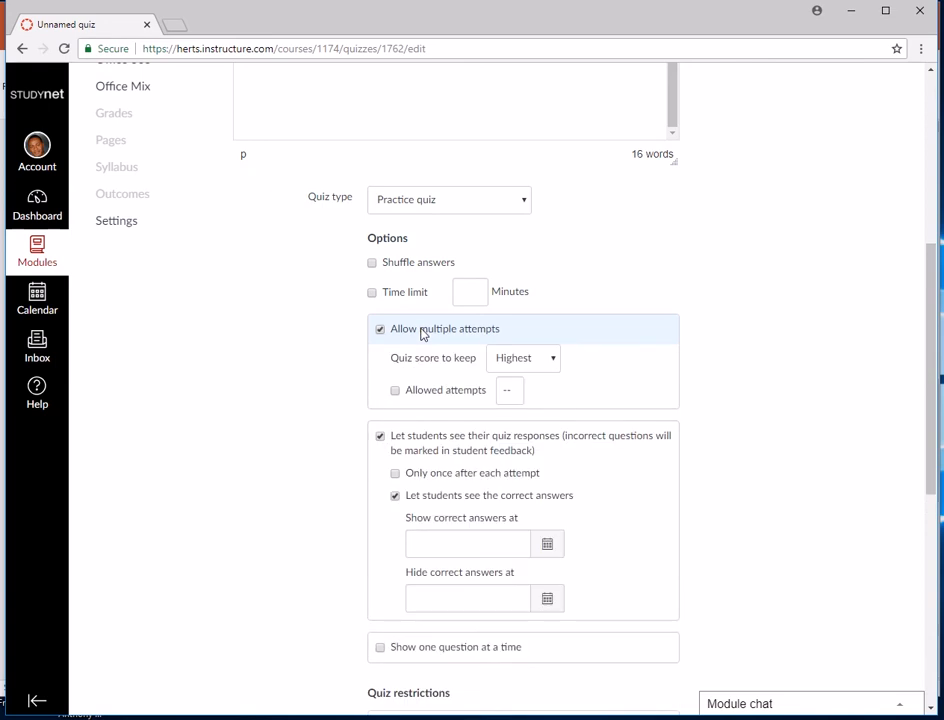
left_click(422, 334)
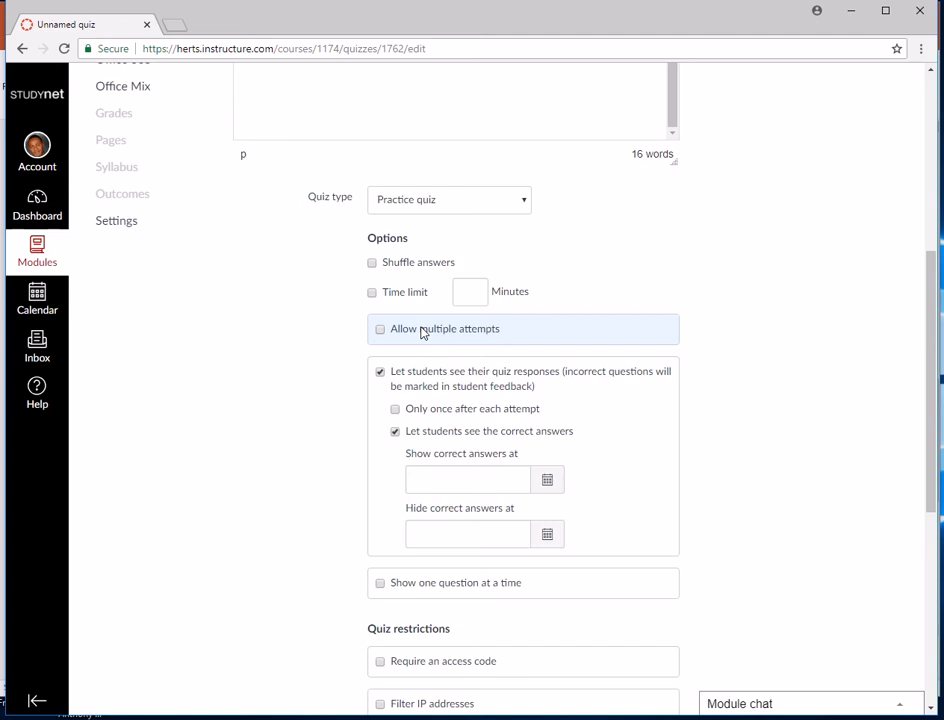
left_click(422, 334)
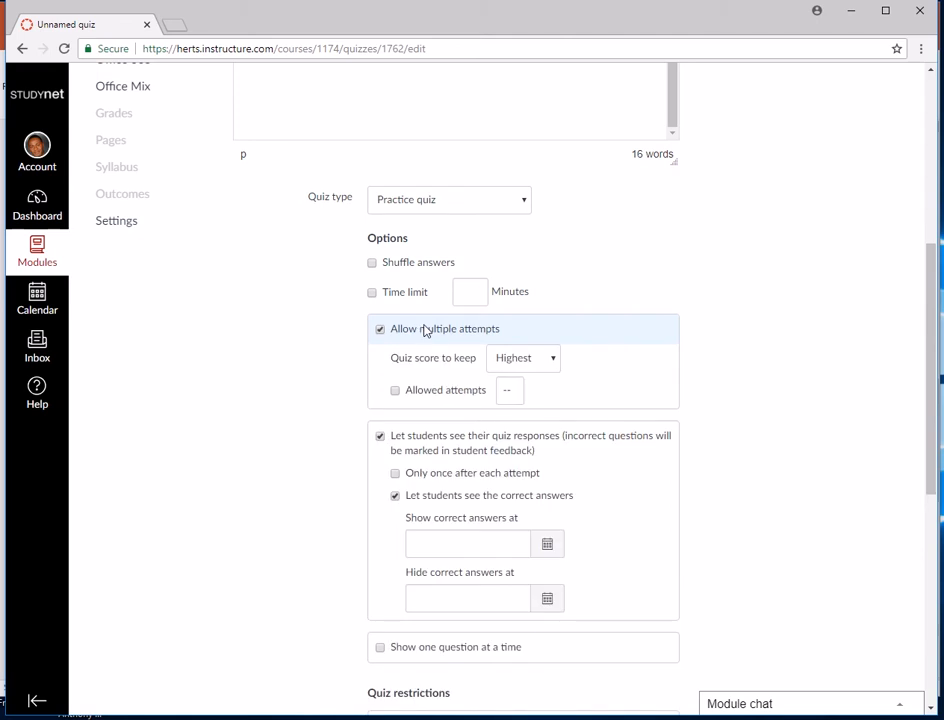
scroll(680, 292, "down", 1)
scroll(680, 292, "down", 1)
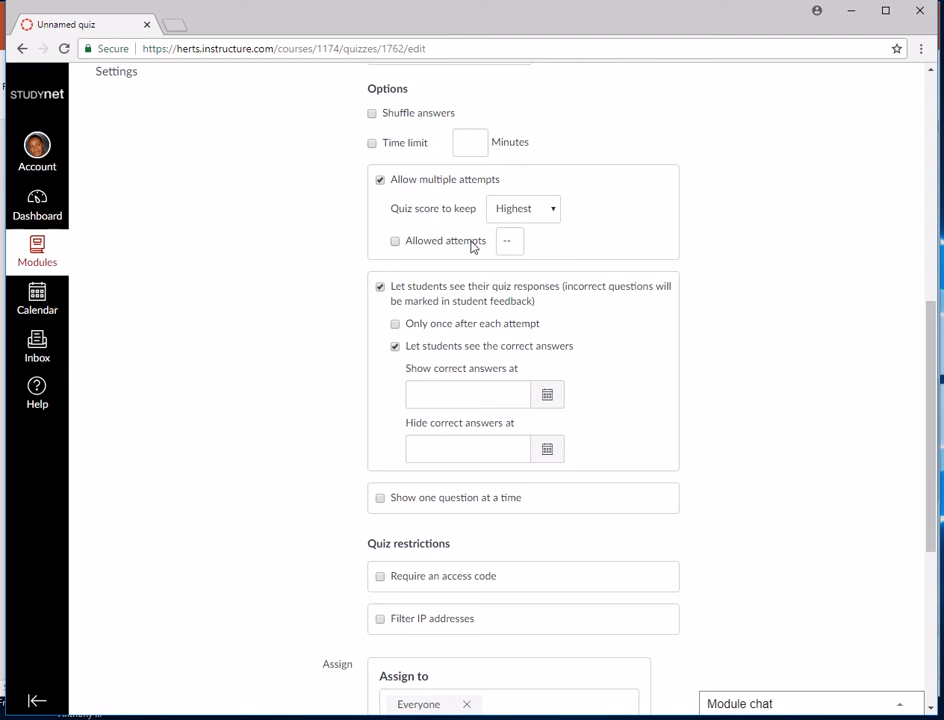
left_click(557, 212)
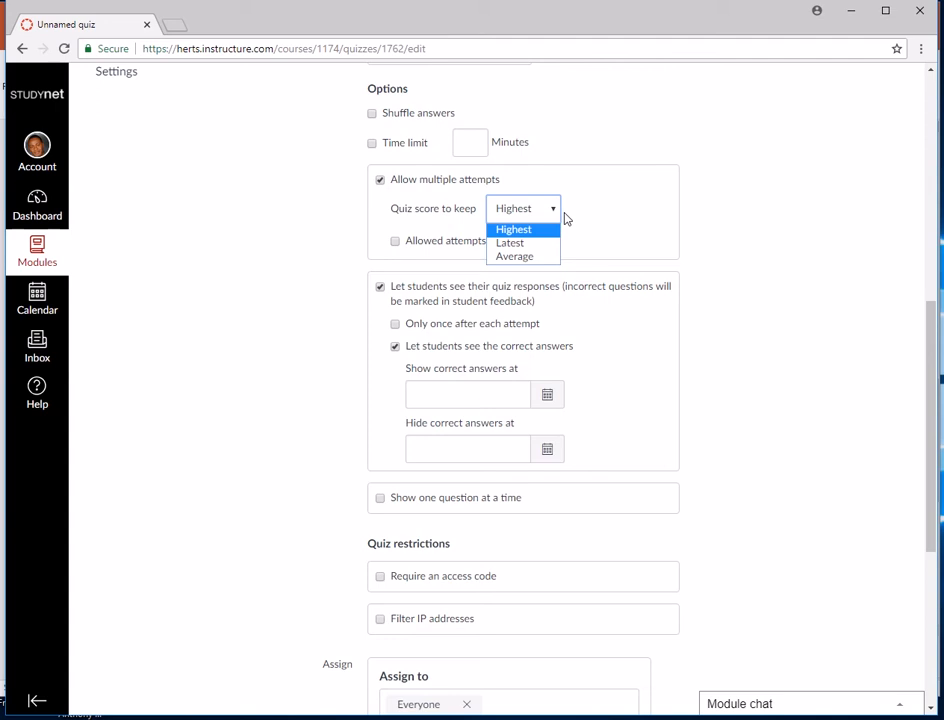
left_click(405, 189)
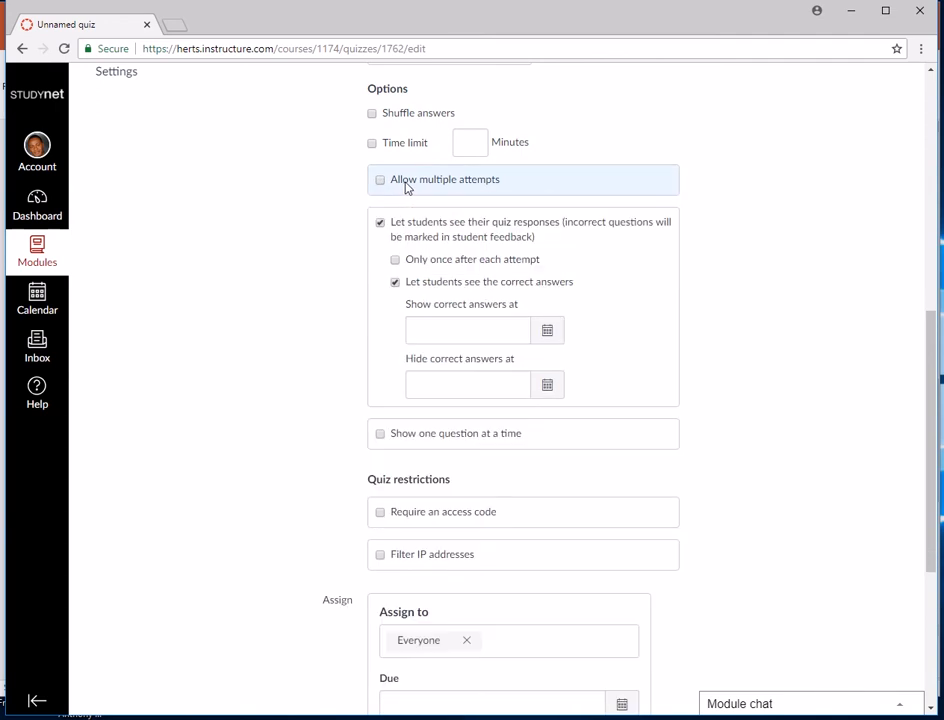
left_click(406, 188)
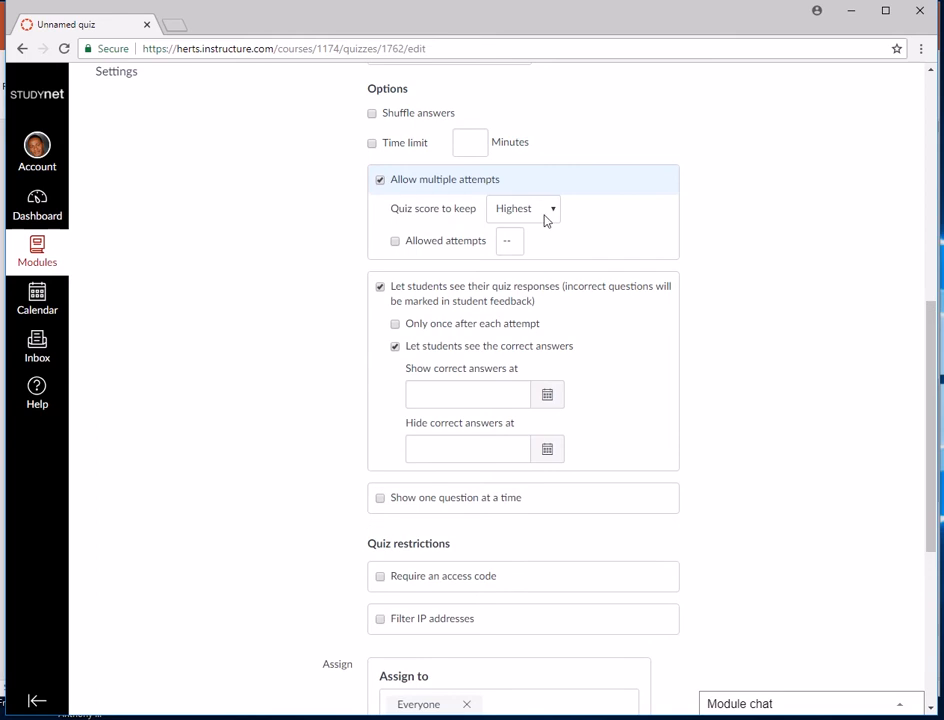
left_click(455, 184)
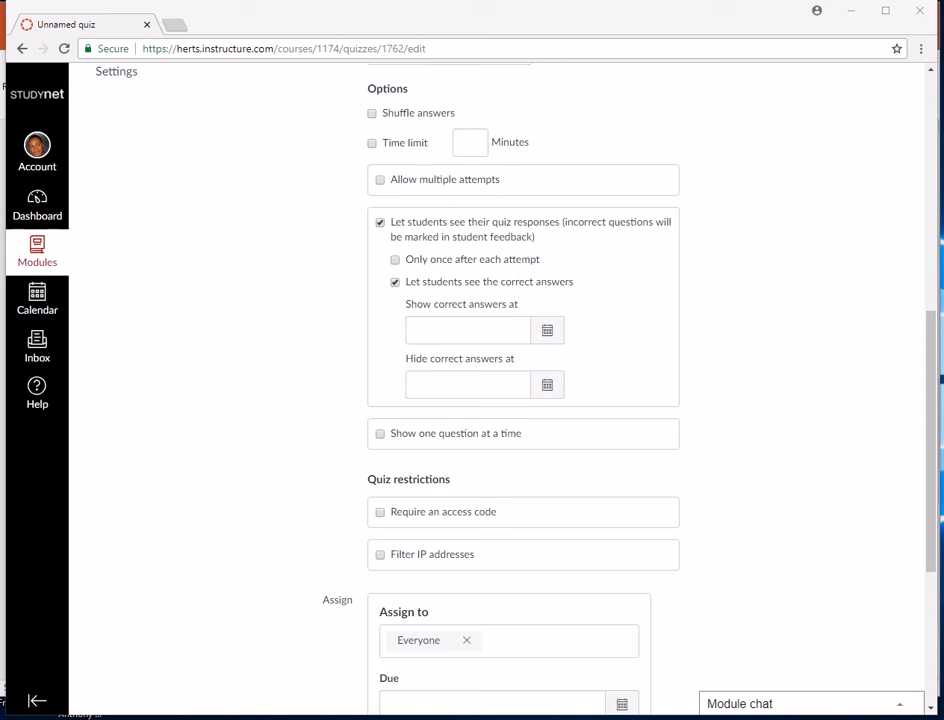
- Set the quiz to show one question at a time
left_click(443, 434)
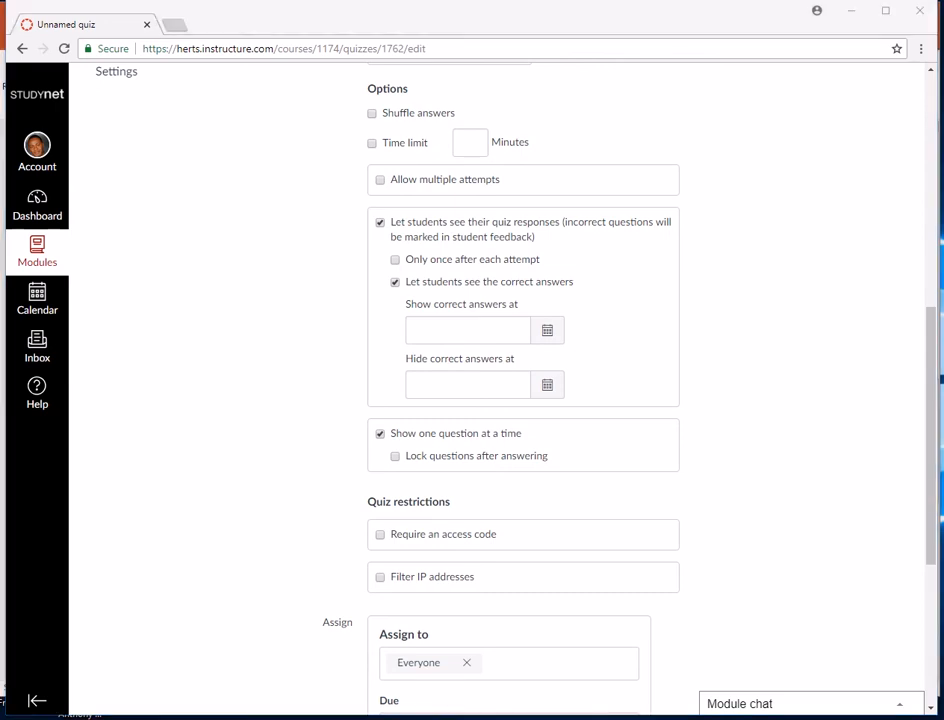
scroll(3, 276, "down", 5)
scroll(680, 520, "down", 1)
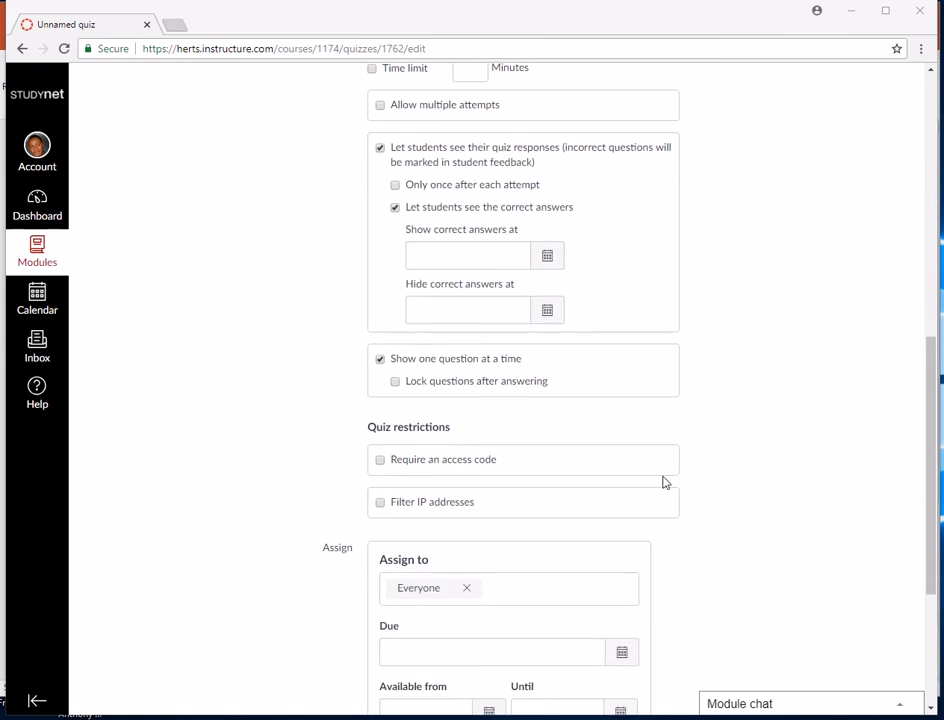
- Turn the access code requirement in the quiz restrictions on and back off
scroll(662, 485, "down", 2)
scroll(643, 365, "down", 1)
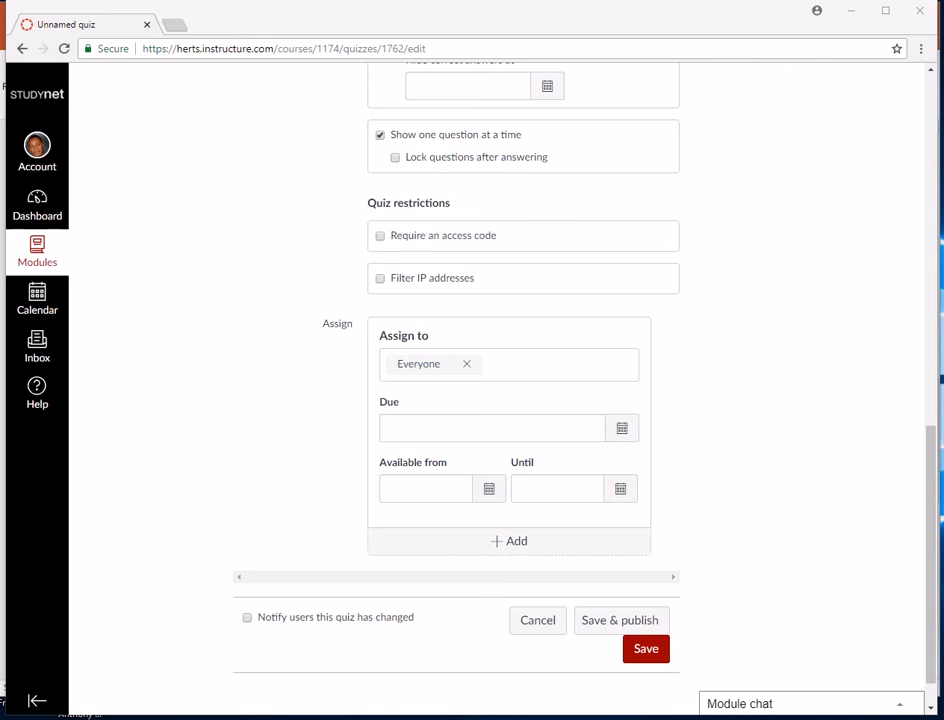
left_click(431, 237)
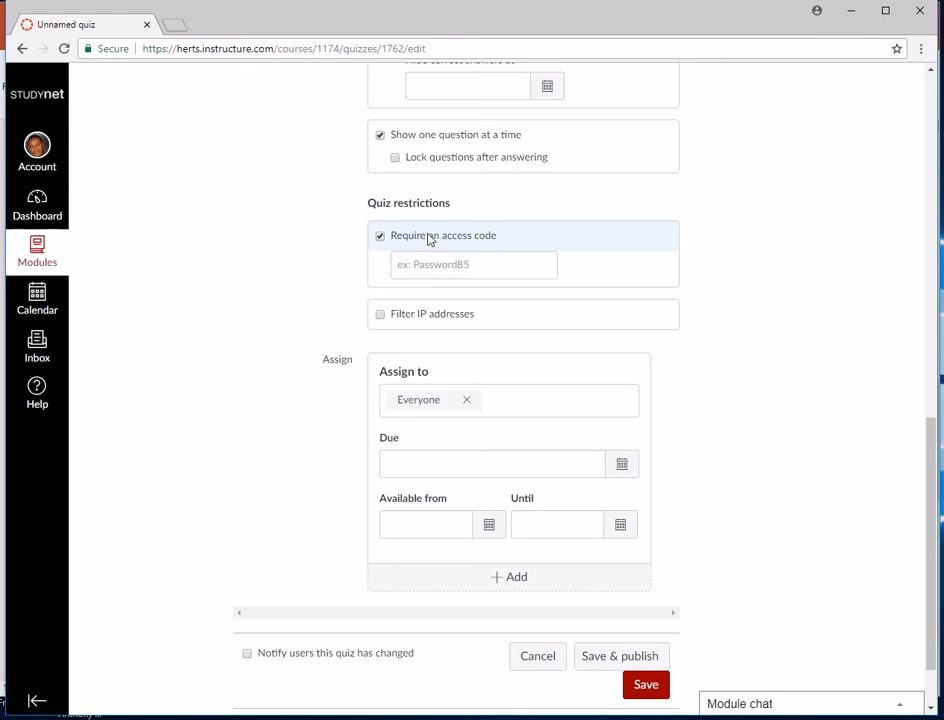
left_click(429, 238)
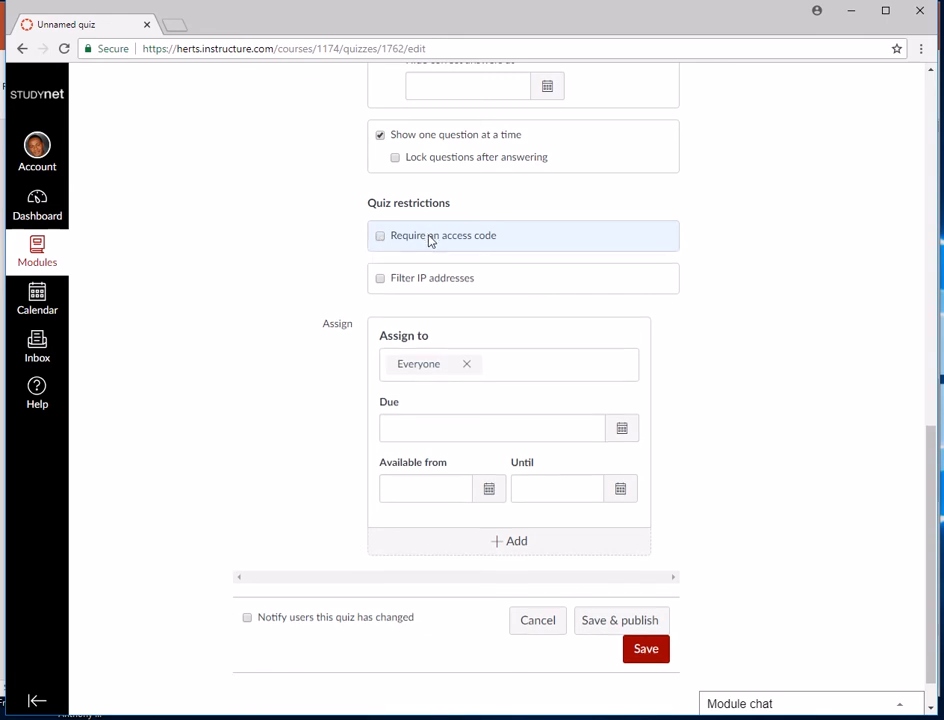
- Turn the IP address filter in the quiz restrictions on and back off
left_click(414, 286)
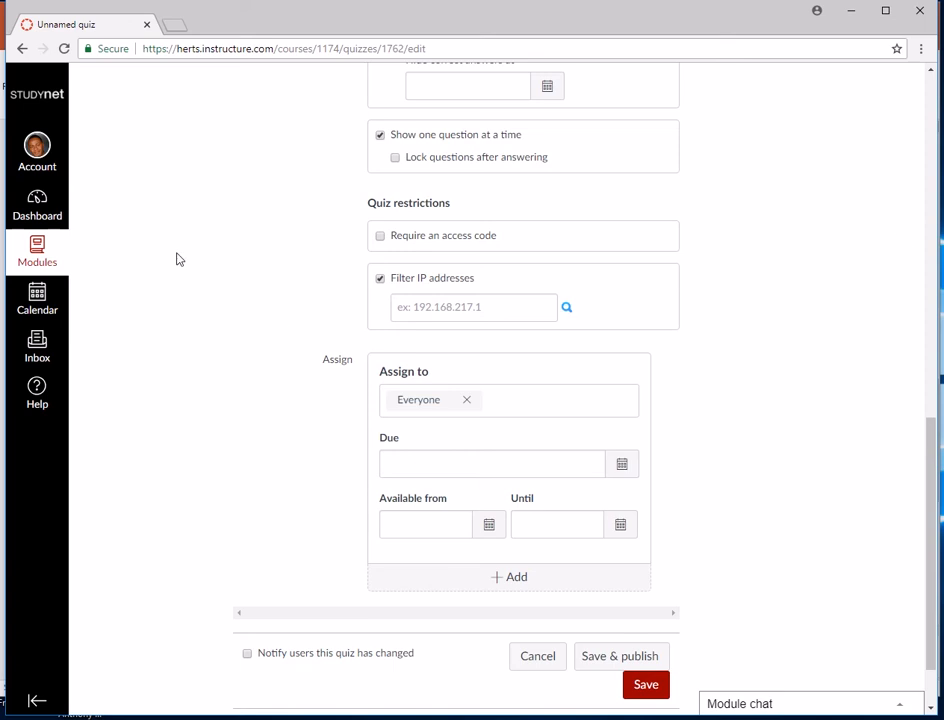
left_click(401, 281)
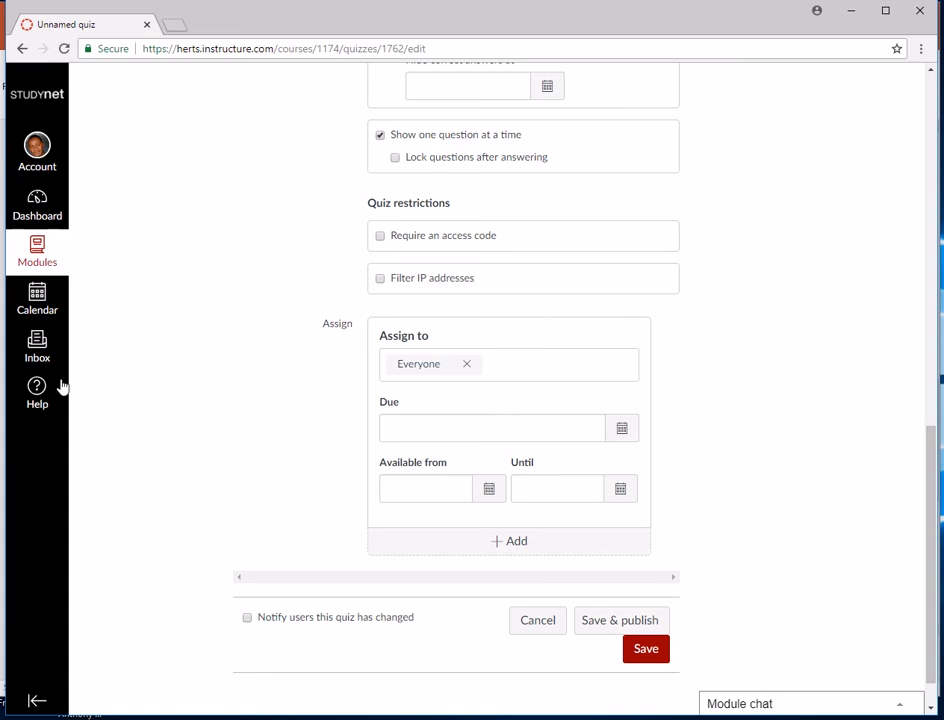
- Look at the Assign to choices and the date pickers for Due and Available from, without picking anything
left_click(431, 362)
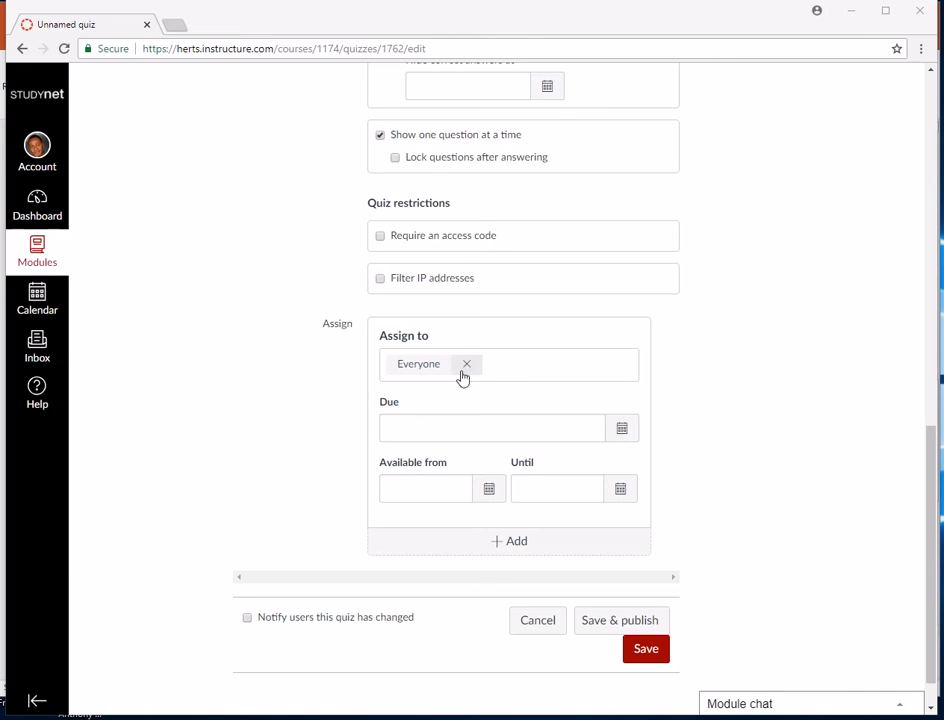
left_click(505, 371)
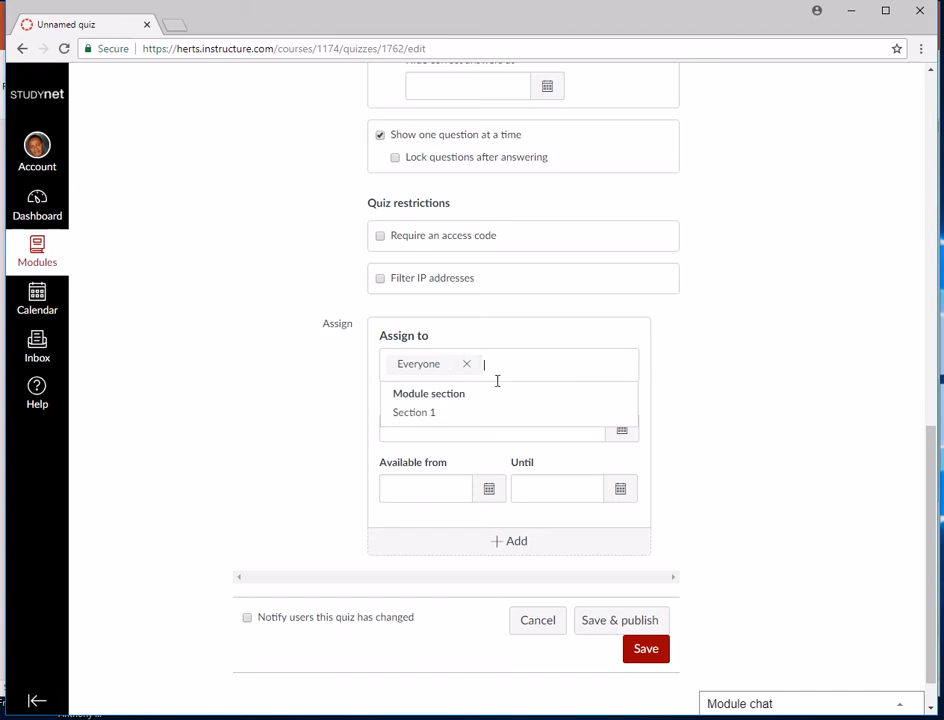
left_click(716, 425)
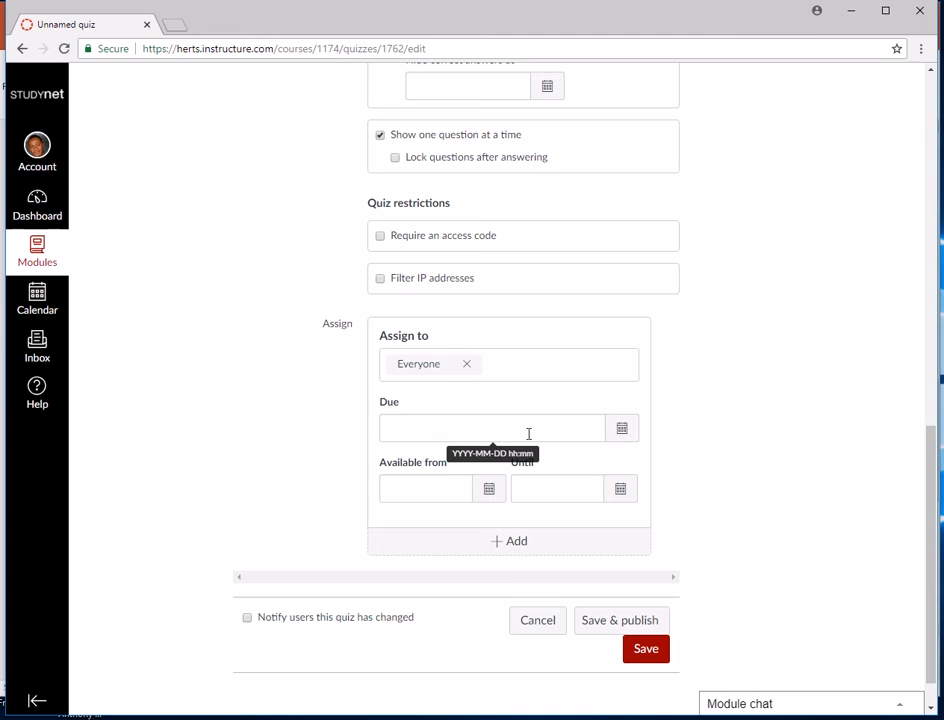
left_click(624, 436)
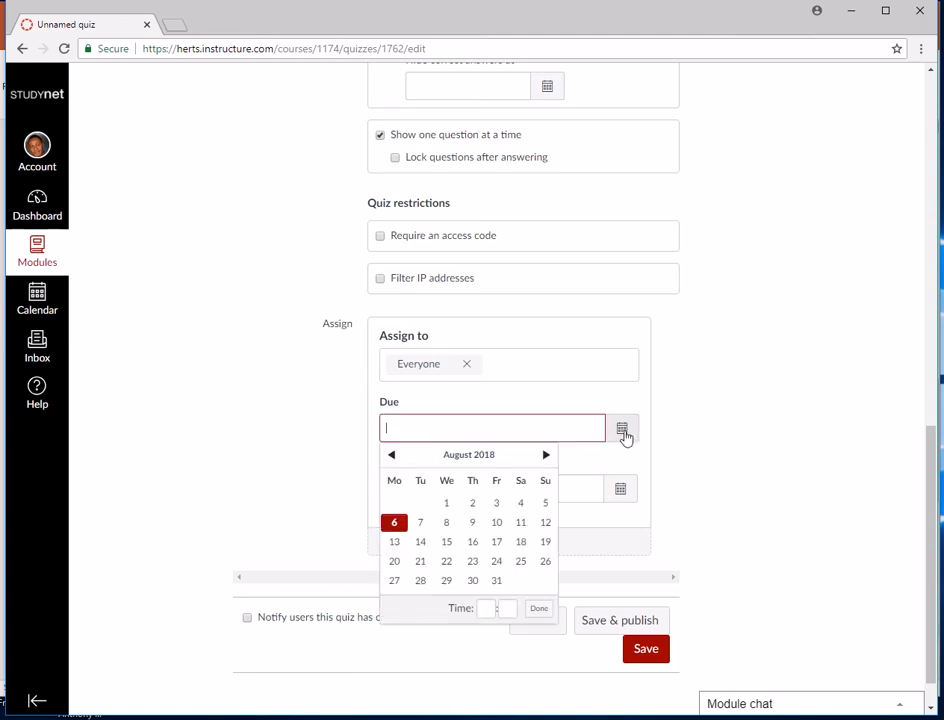
left_click(765, 430)
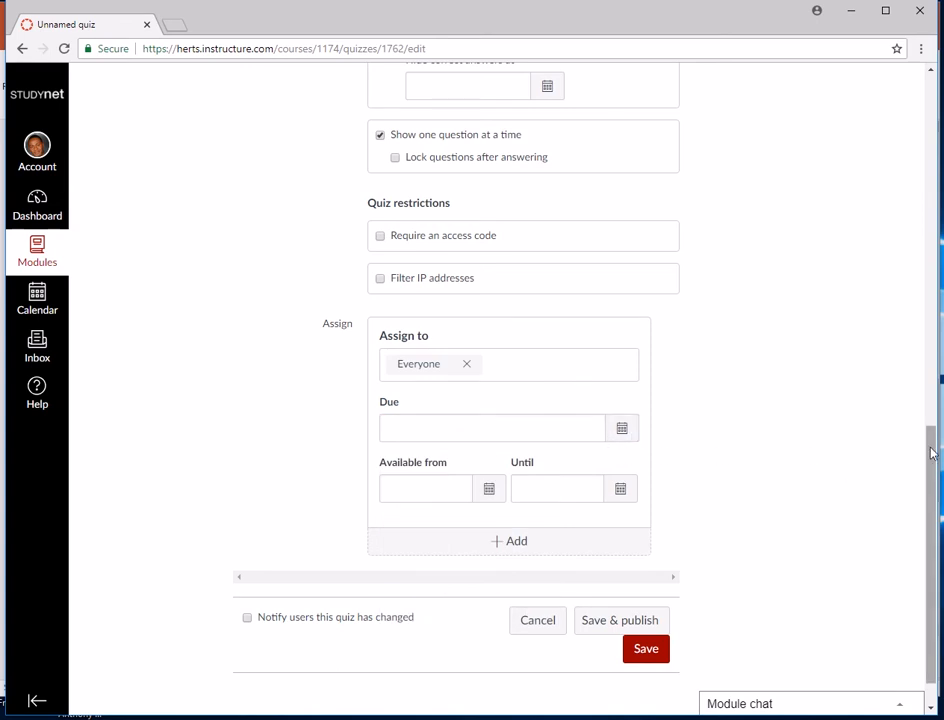
left_click(488, 492)
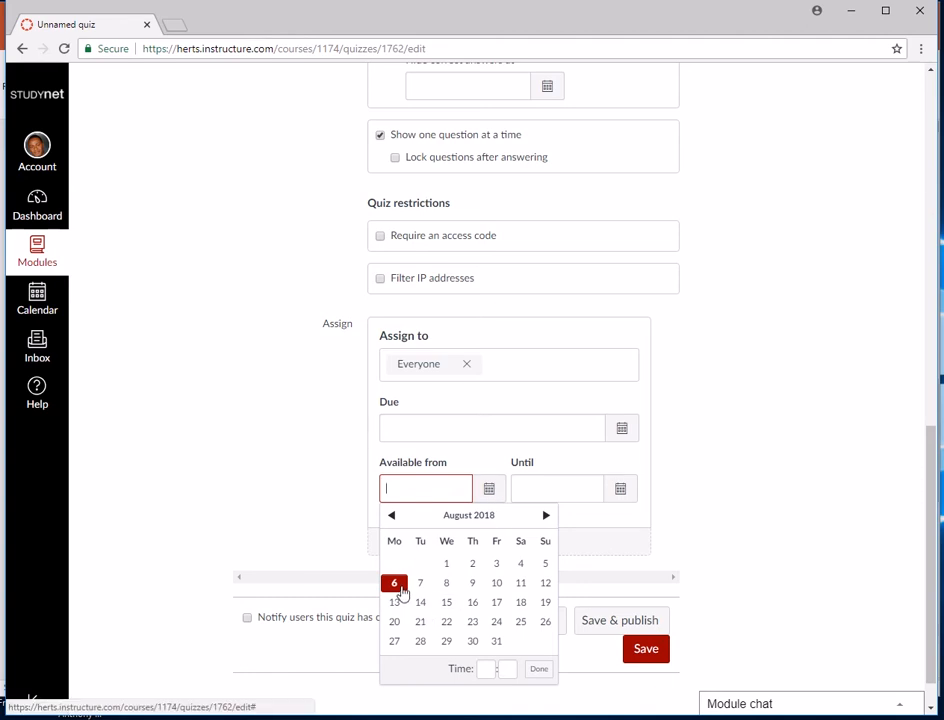
left_click(323, 518)
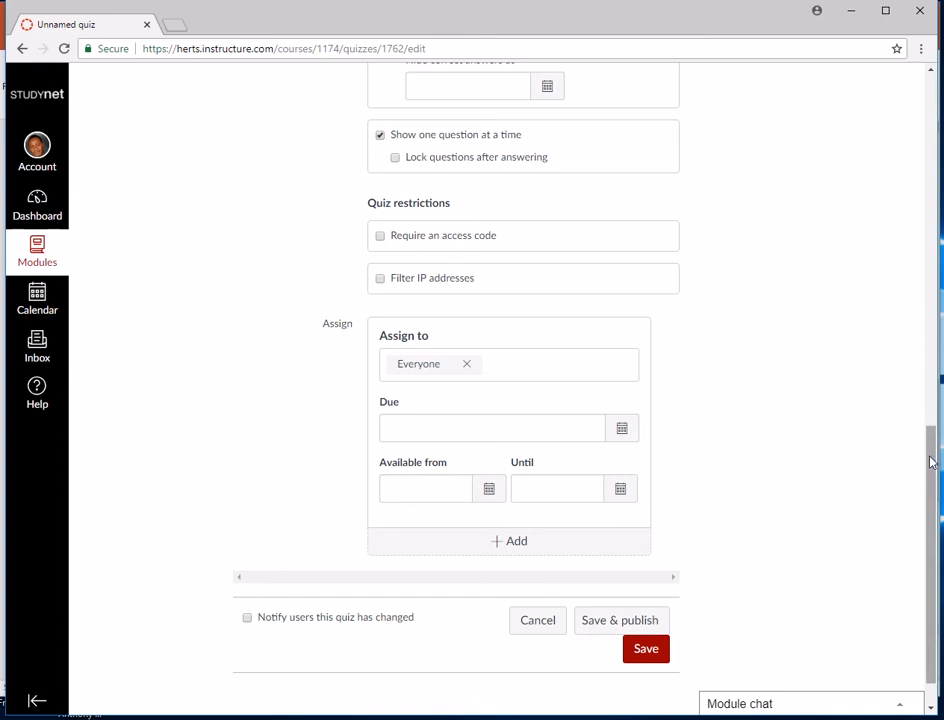
- Try adding a second assignment block without an assignee and saving the quiz, and remove the extra block
left_click_drag(930, 461, 929, 488)
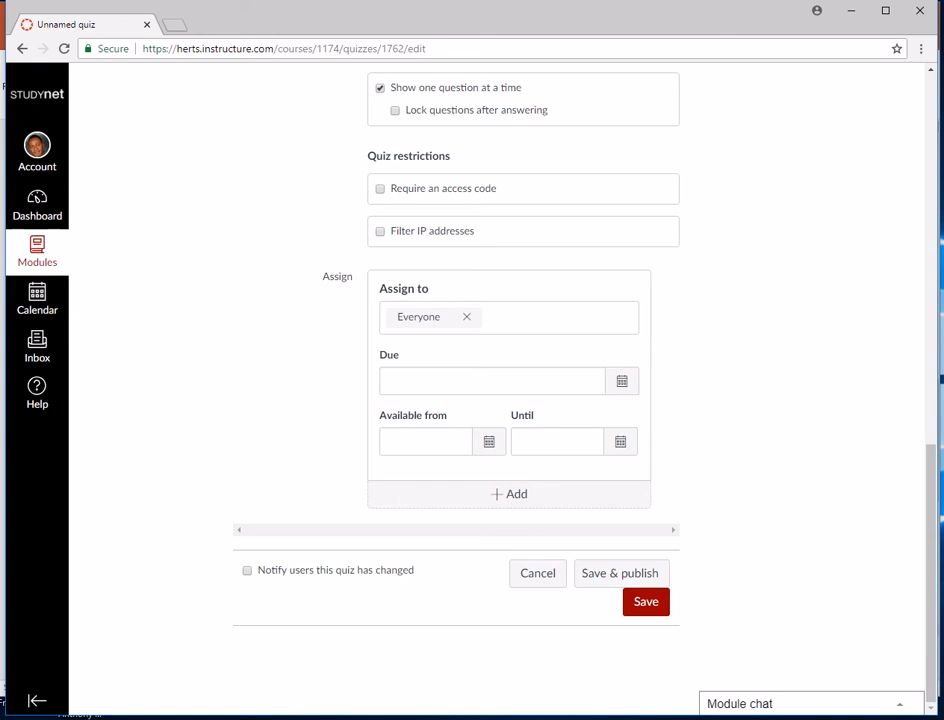
left_click(502, 497)
scroll(733, 453, "down", 3)
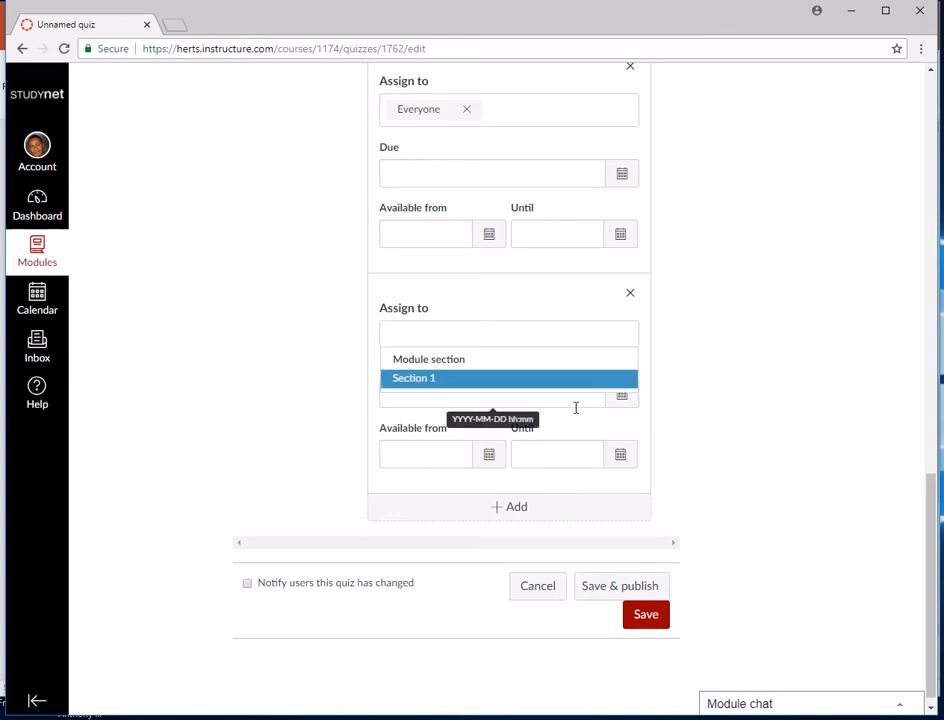
scroll(554, 238, "up", 10)
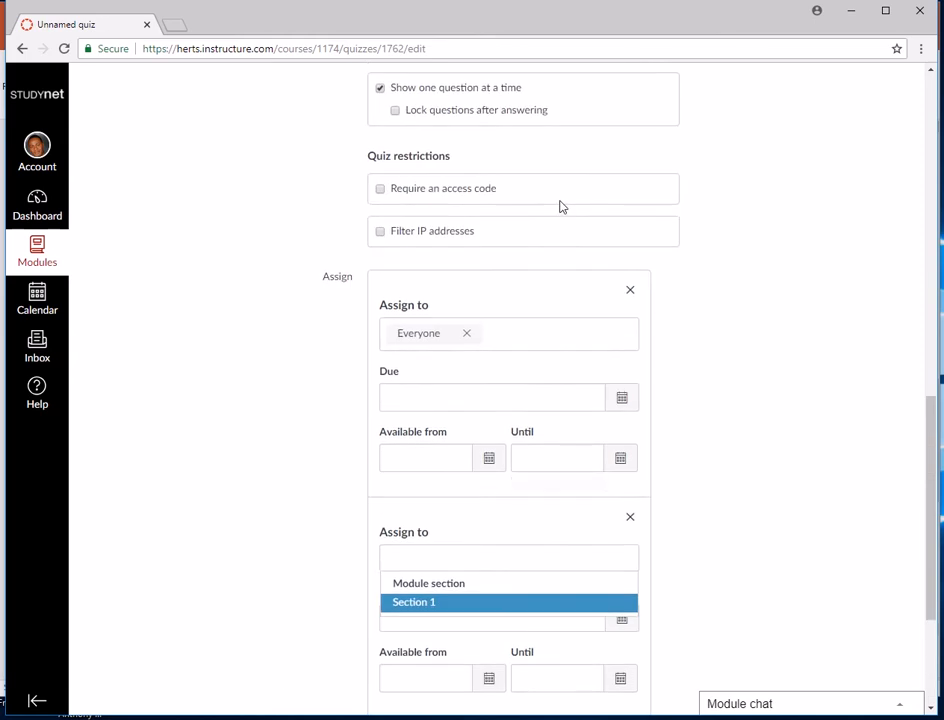
scroll(560, 207, "down", 4)
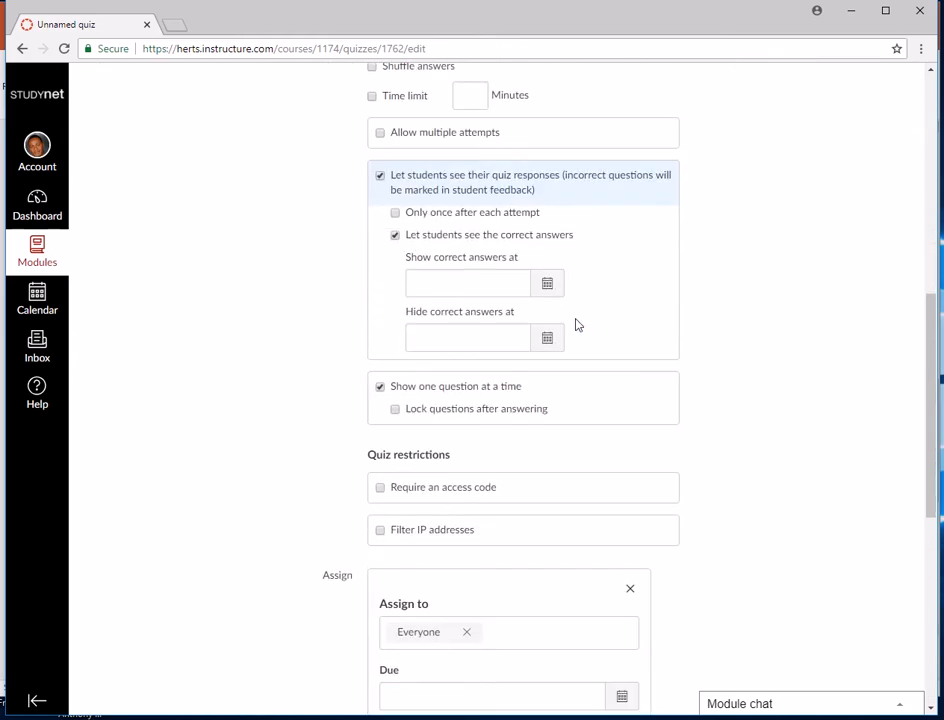
scroll(575, 322, "down", 3)
scroll(600, 348, "down", 3)
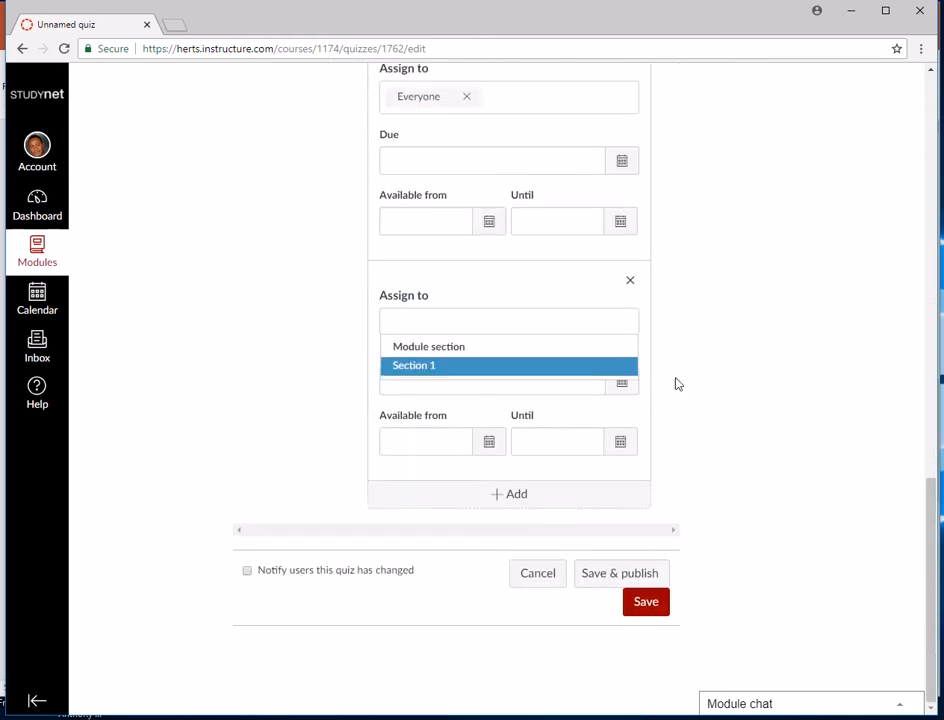
left_click(650, 605)
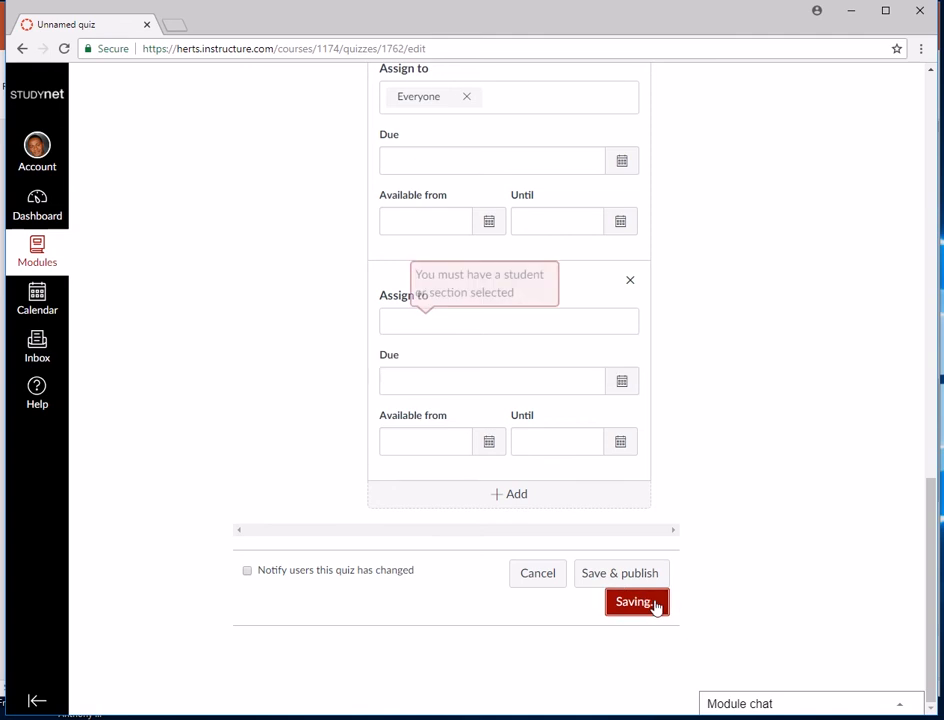
left_click(471, 326)
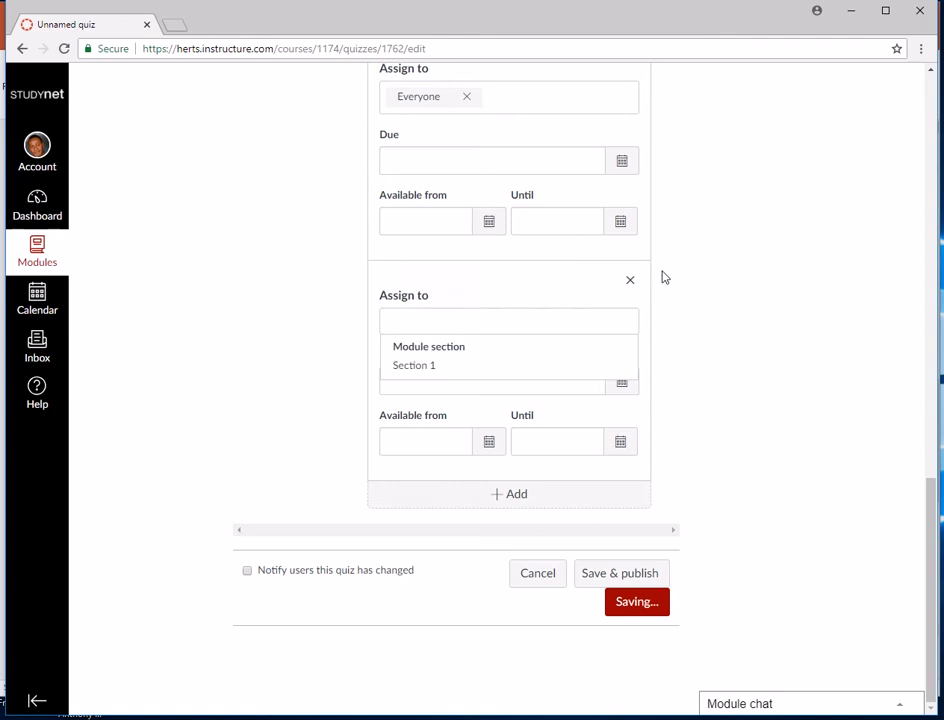
left_click(630, 280)
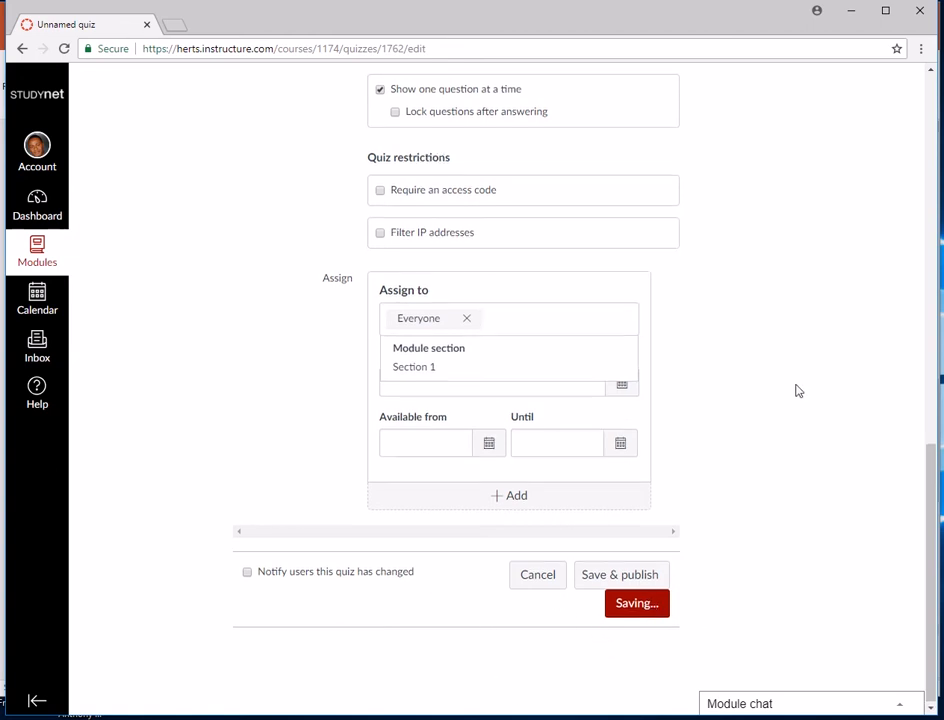
- Review the quiz's title, instructions, type, options, restrictions and assignment settings before saving
scroll(796, 388, "up", 5)
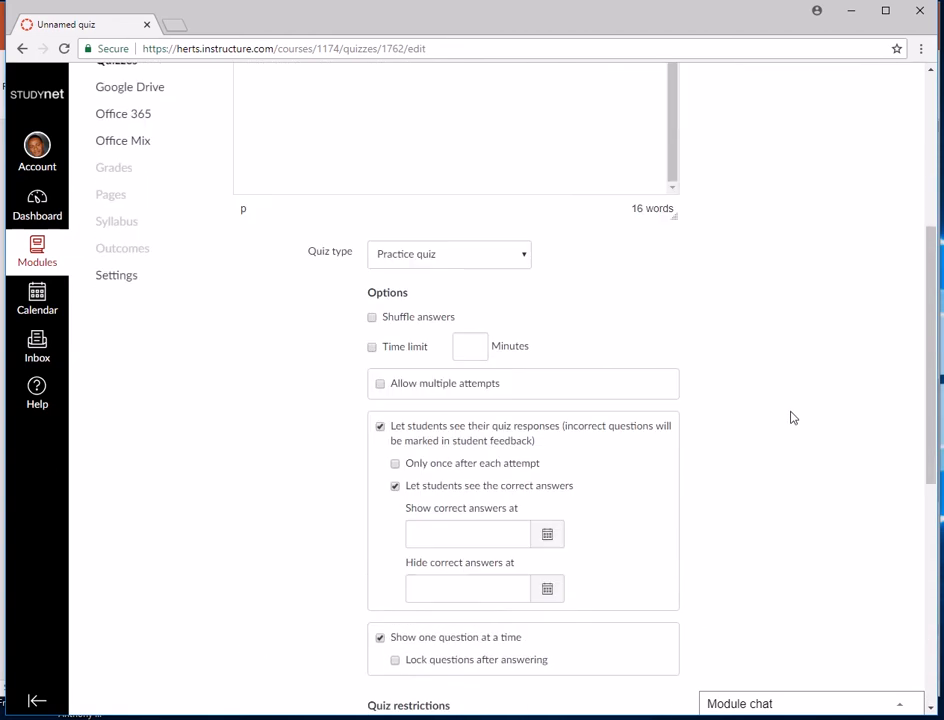
scroll(700, 388, "down", 3)
scroll(872, 333, "up", 7)
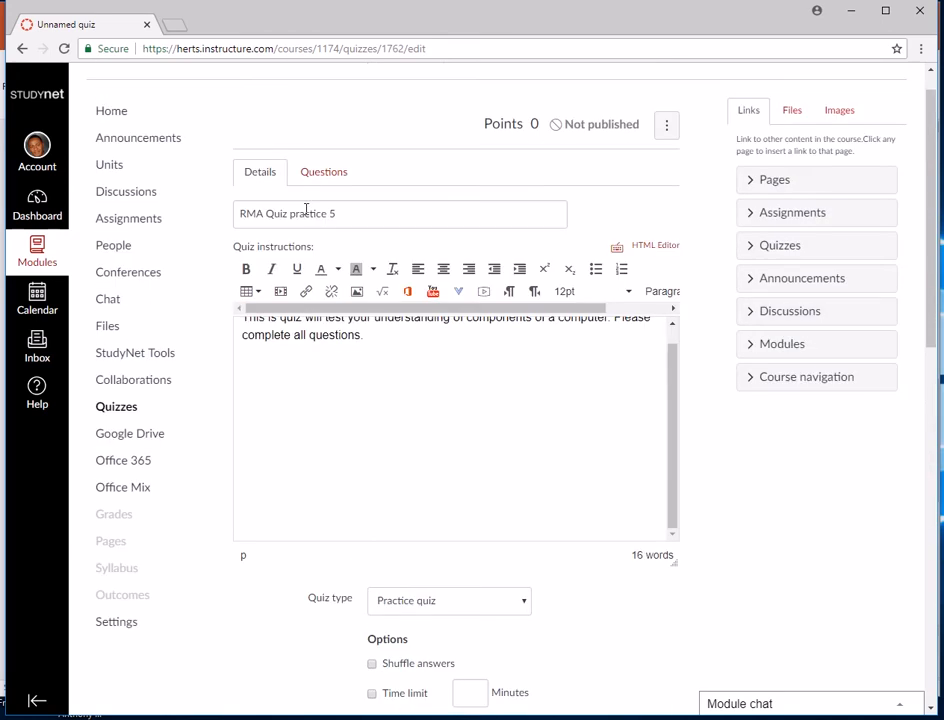
scroll(337, 352, "up", 1)
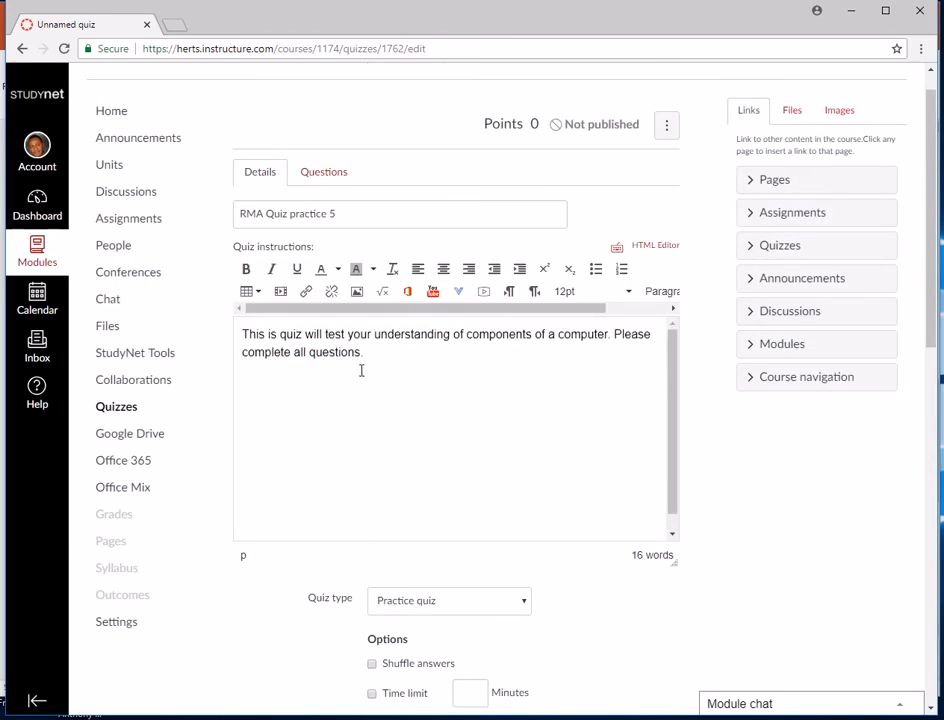
scroll(663, 450, "down", 1)
scroll(476, 357, "up", 1)
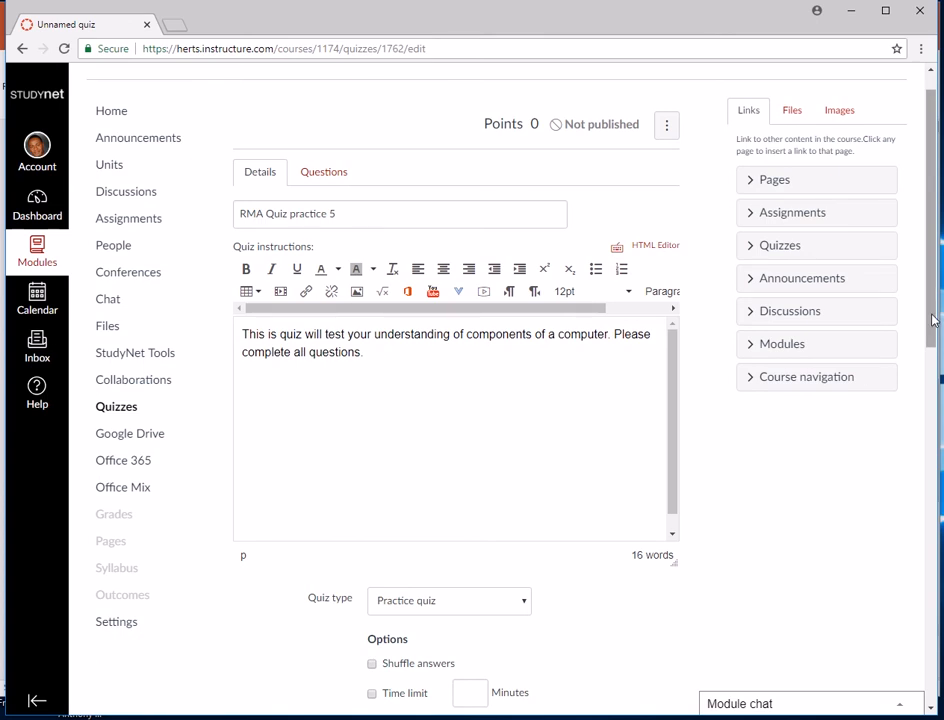
scroll(914, 518, "down", 5)
scroll(914, 518, "down", 3)
scroll(850, 520, "up", 8)
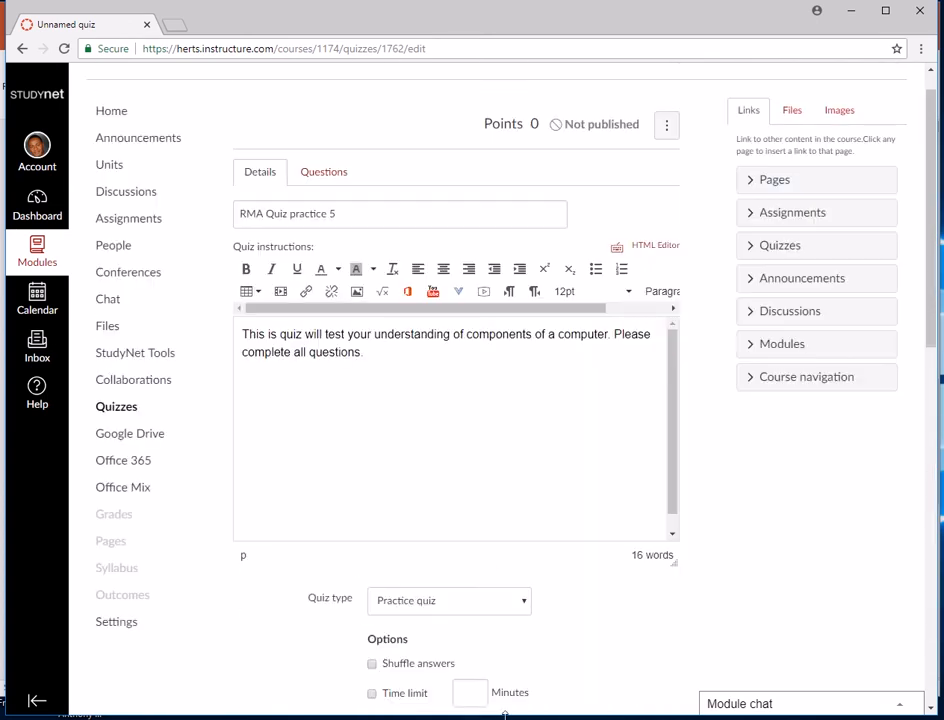
scroll(777, 523, "down", 5)
scroll(779, 600, "down", 5)
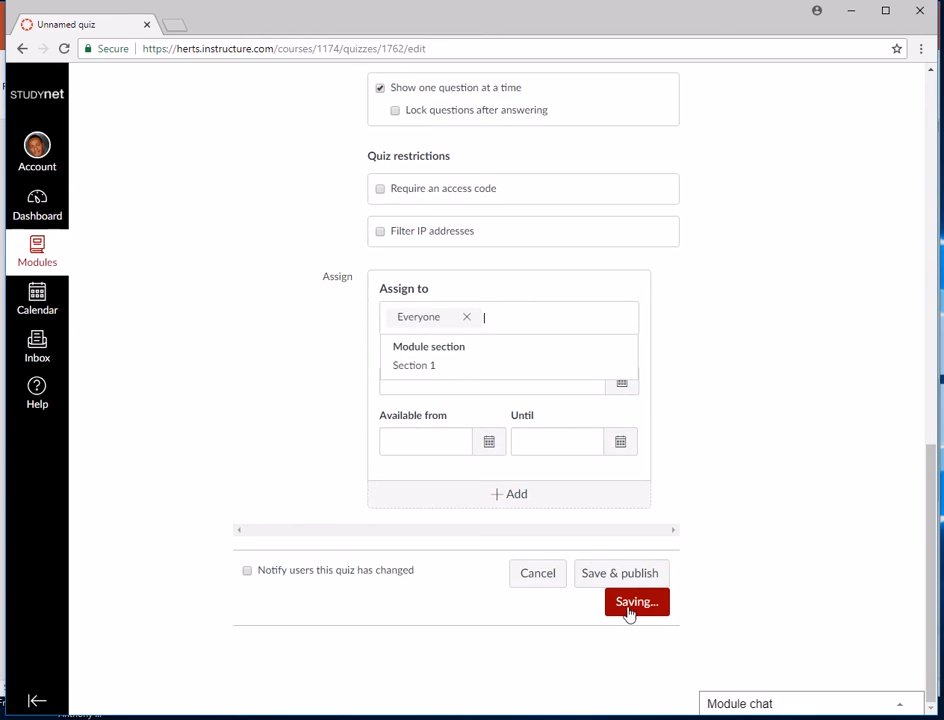
- Save the quiz without publishing it and look over its summary page
left_click(641, 605)
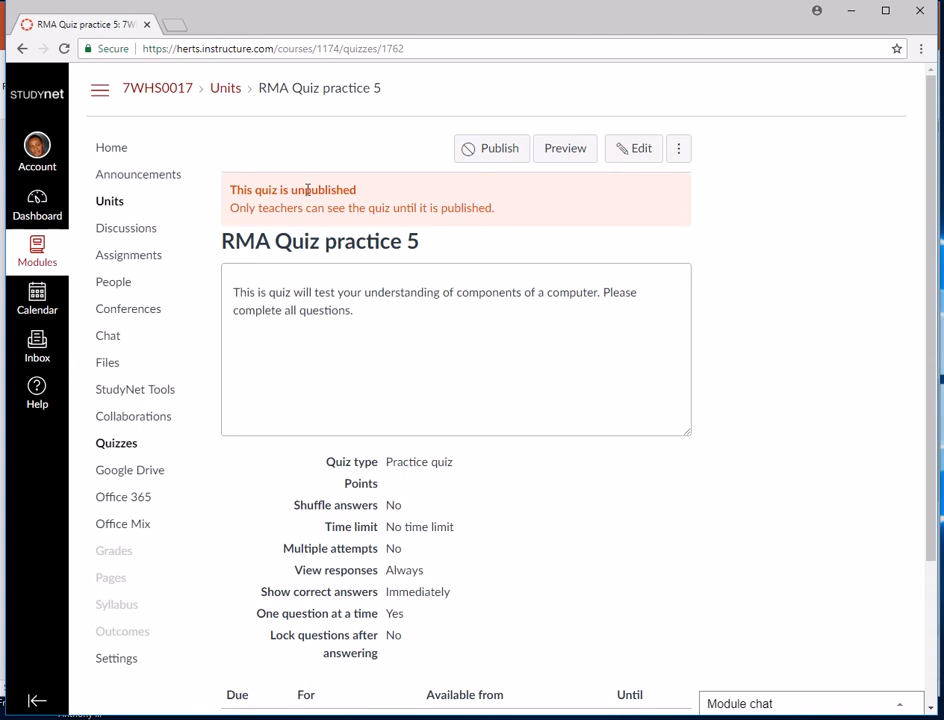
scroll(701, 340, "down", 3)
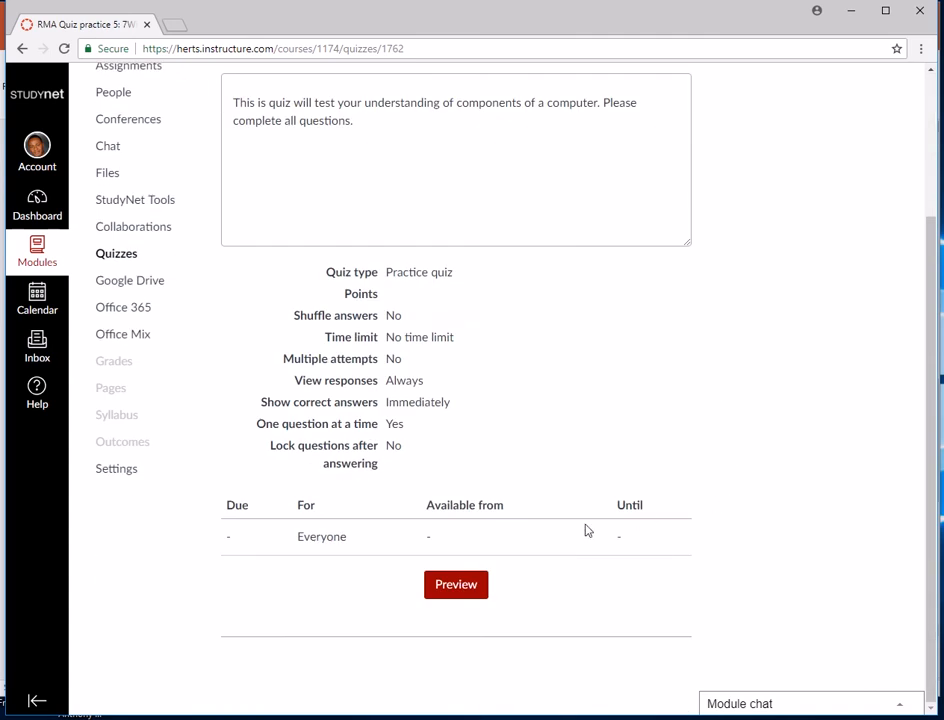
scroll(805, 443, "up", 3)
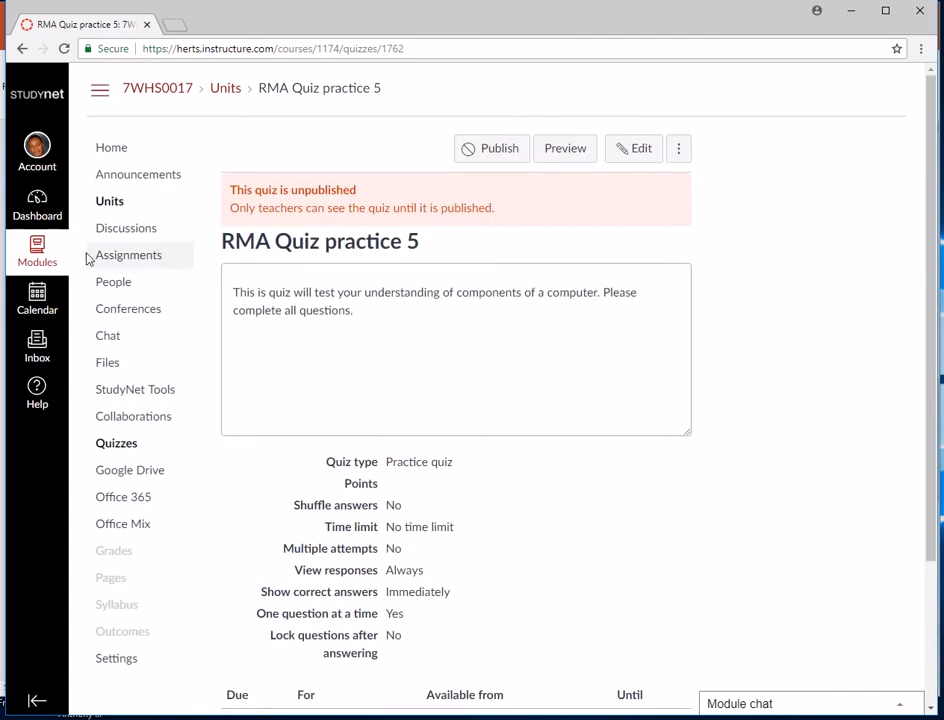
- Open the saved quiz for editing, look through its details and open its questions section
left_click(644, 152)
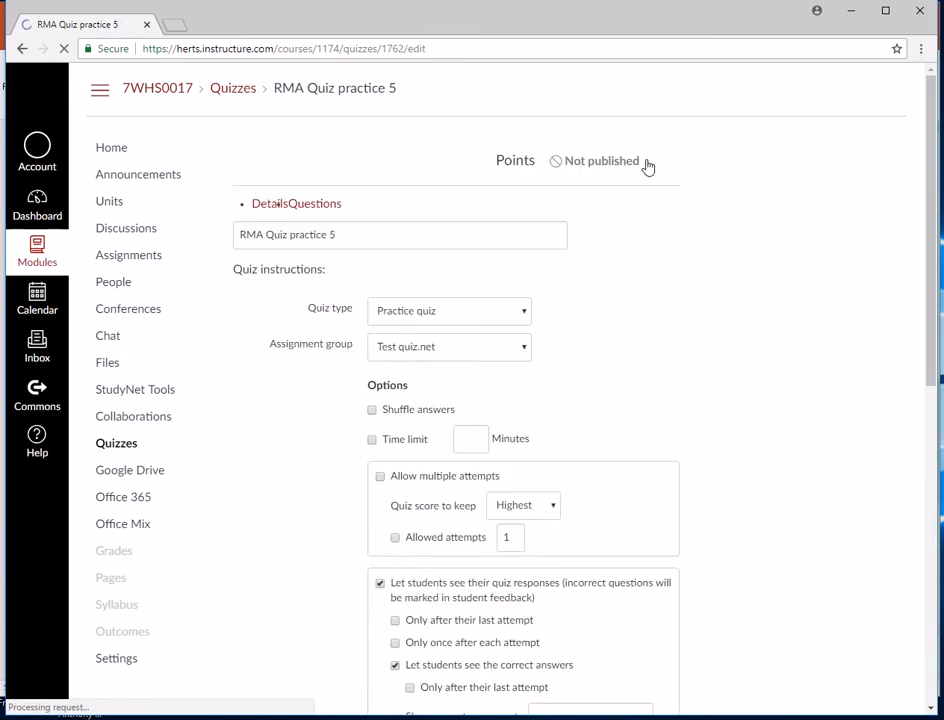
scroll(630, 360, "down", 7)
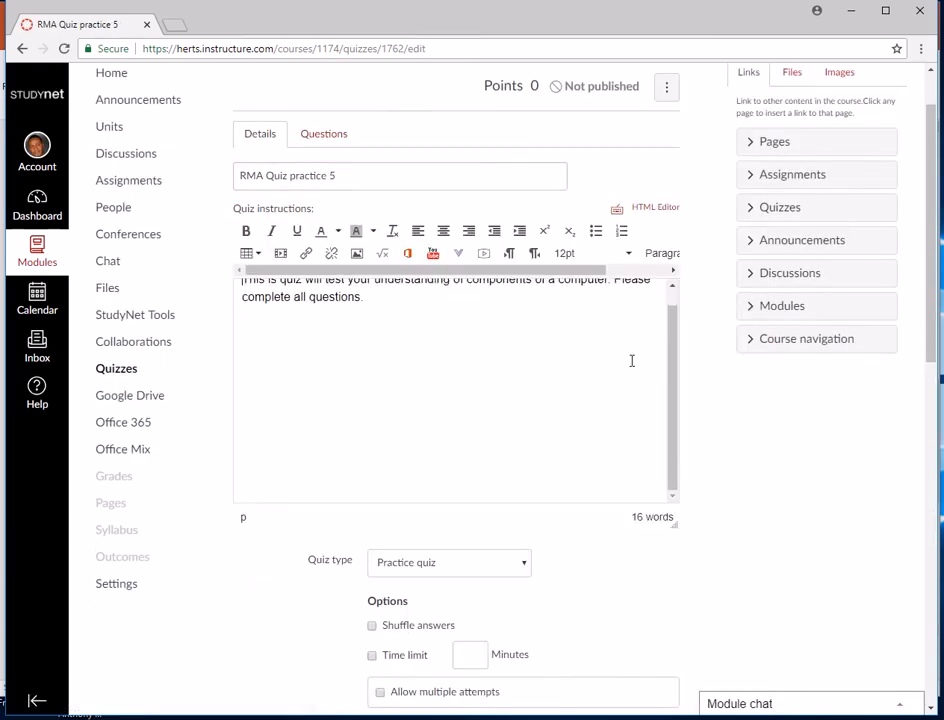
scroll(725, 474, "down", 3)
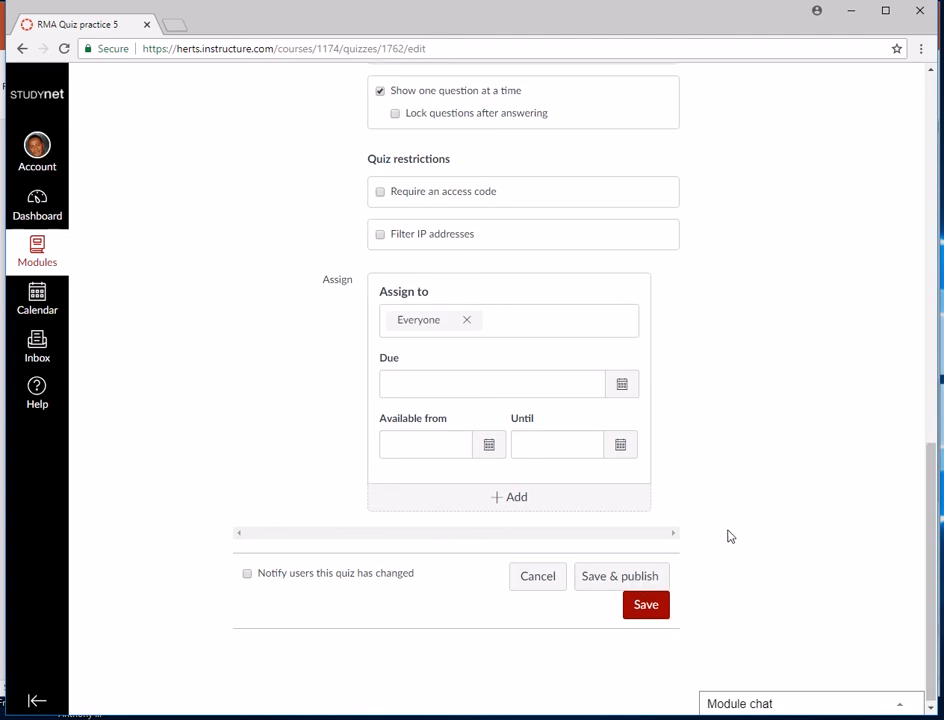
scroll(737, 445, "up", 10)
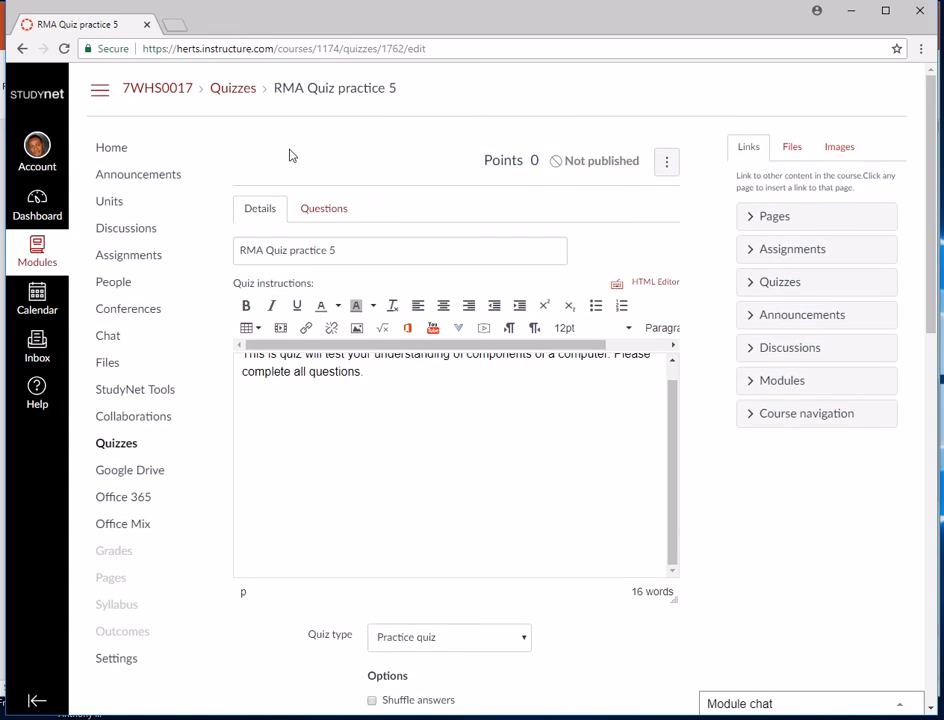
left_click(327, 210)
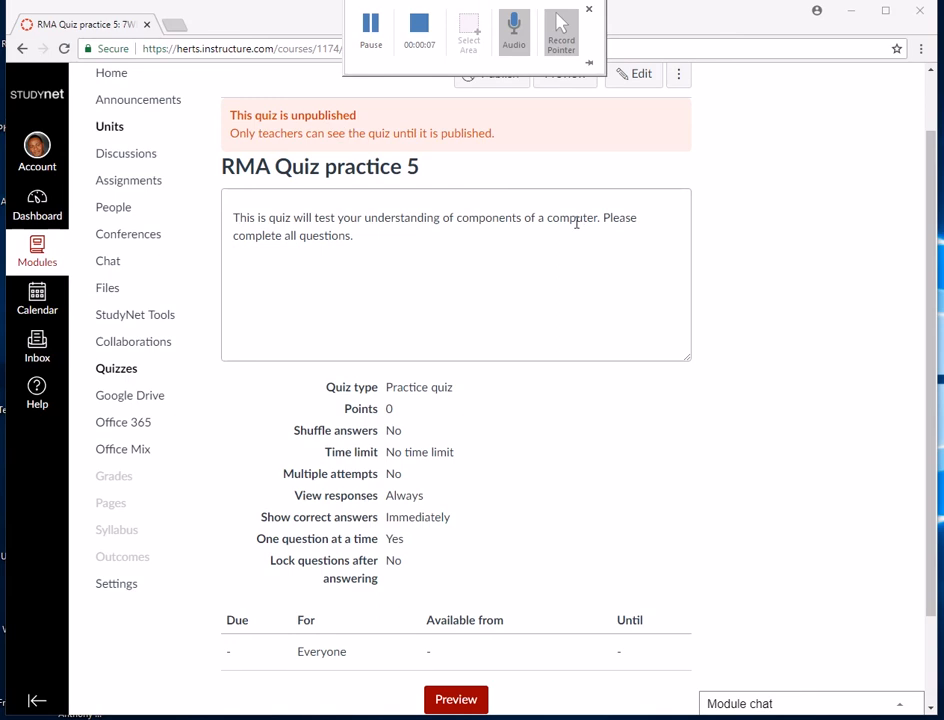
- Reopen RMA Quiz practice 5 for editing, check its settings and save it again unpublished
scroll(690, 165, "up", 1)
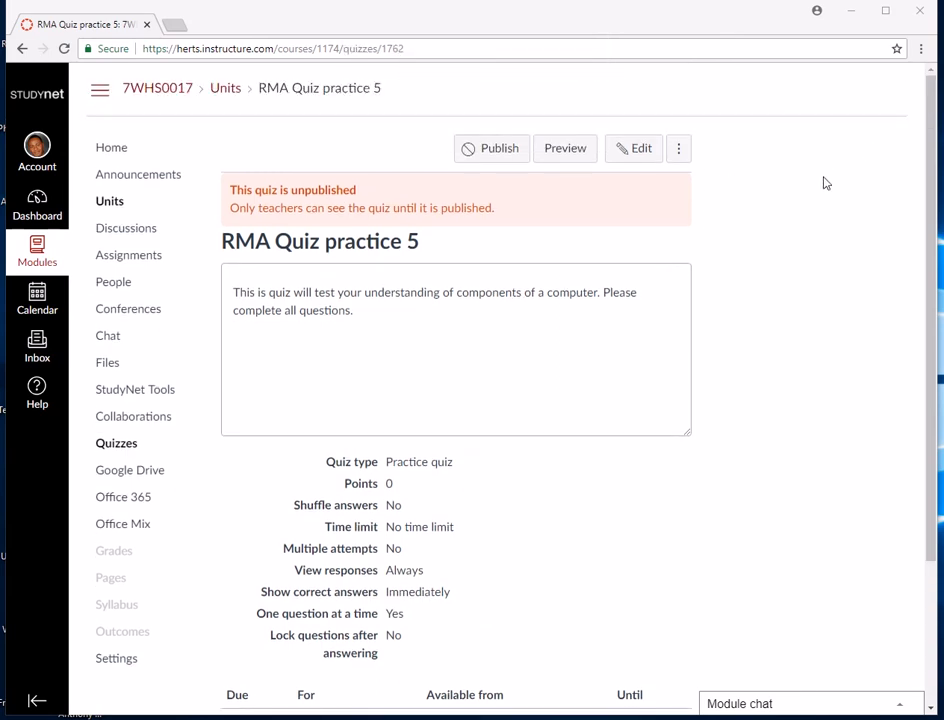
left_click(640, 153)
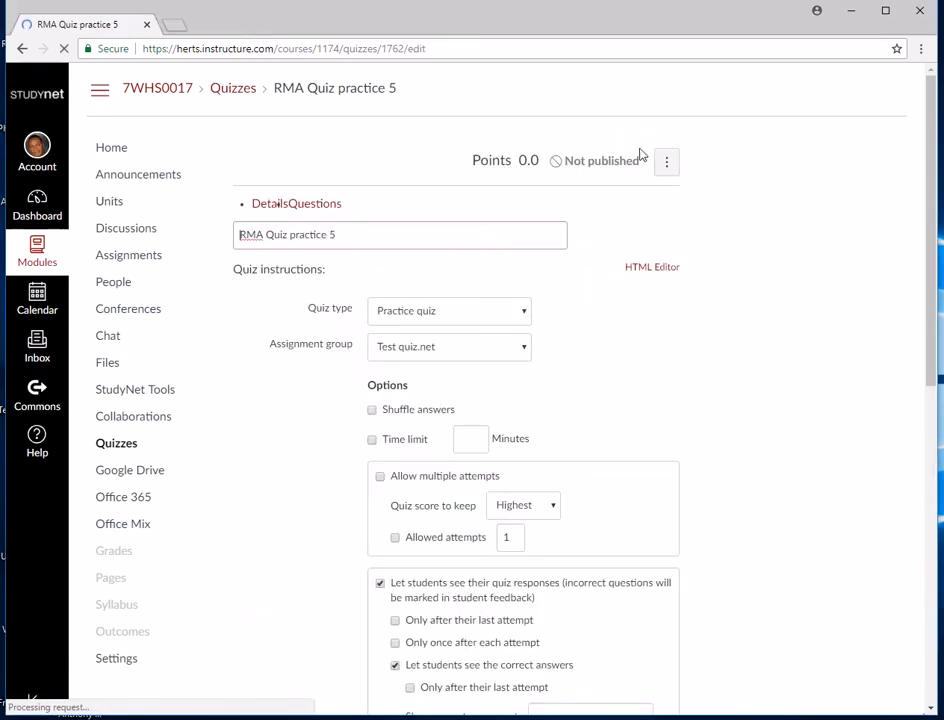
scroll(797, 278, "down", 1)
scroll(748, 270, "down", 10)
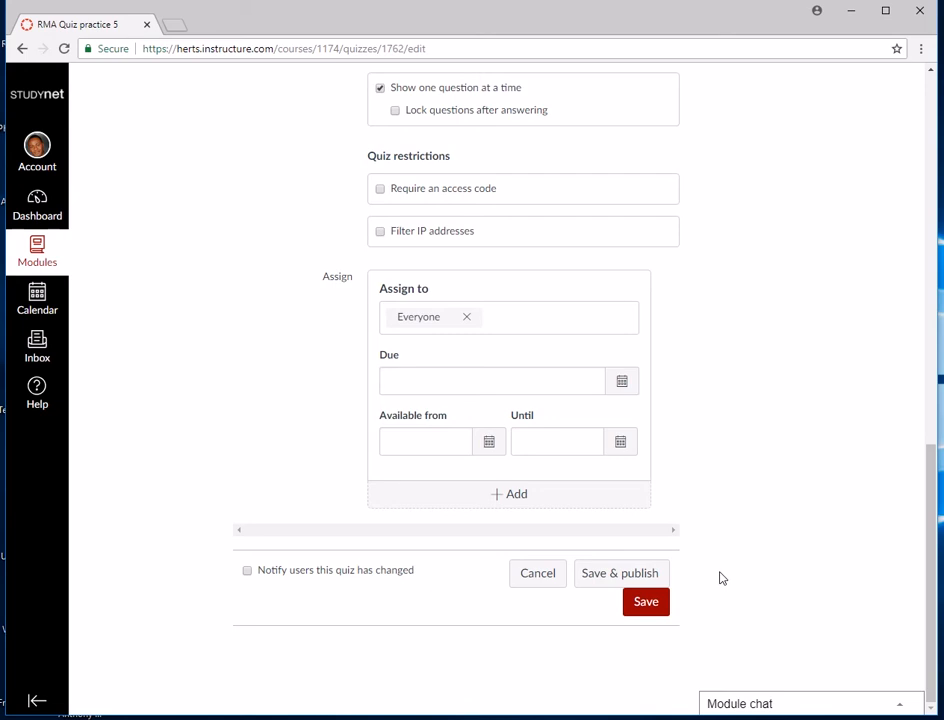
left_click(646, 604)
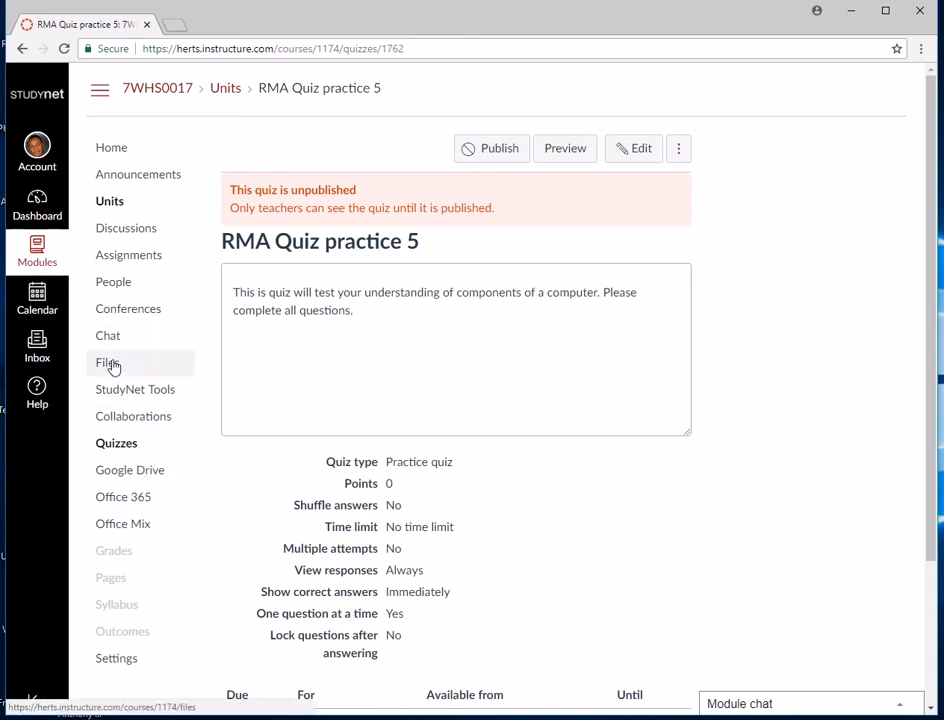
- Open the course's quizzes list and look for RMA Quiz practice 5 among the practice quizzes
left_click(114, 447)
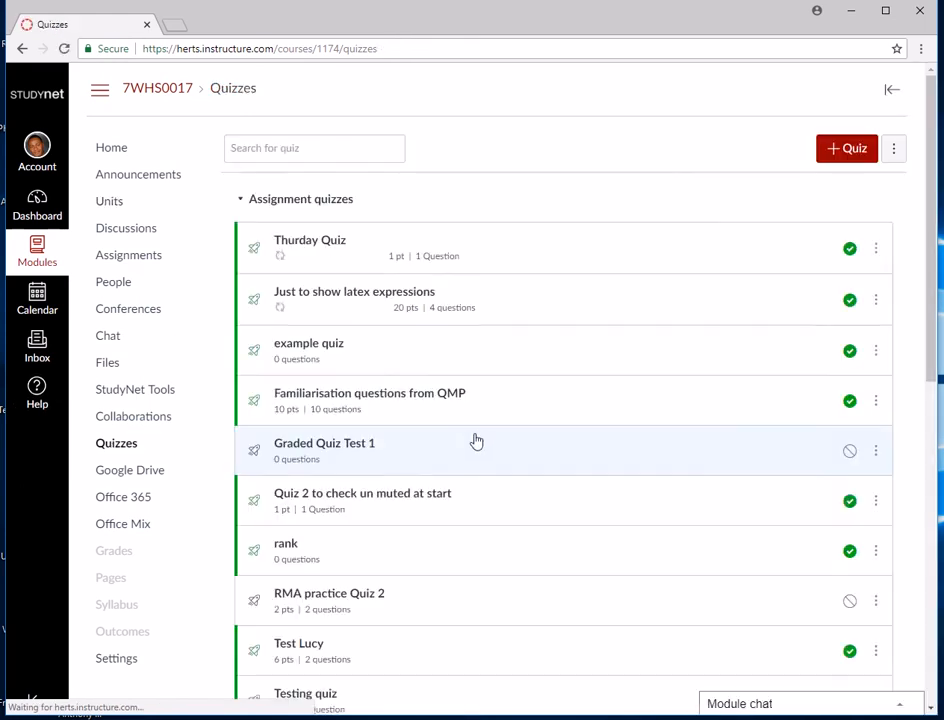
scroll(485, 470, "down", 2)
scroll(492, 491, "down", 3)
scroll(487, 485, "down", 2)
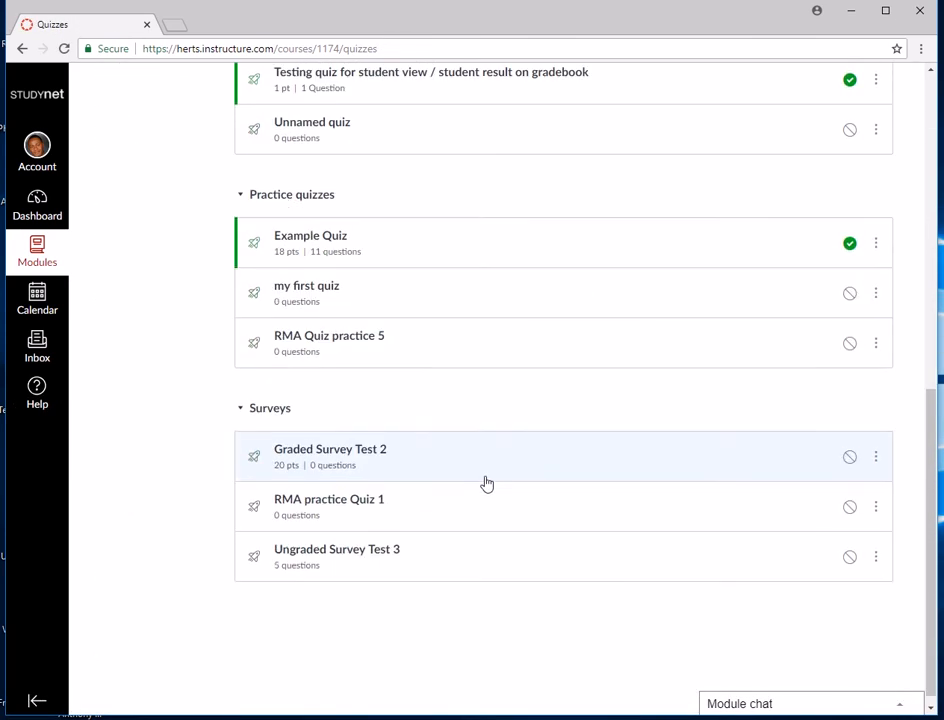
scroll(358, 392, "up", 2)
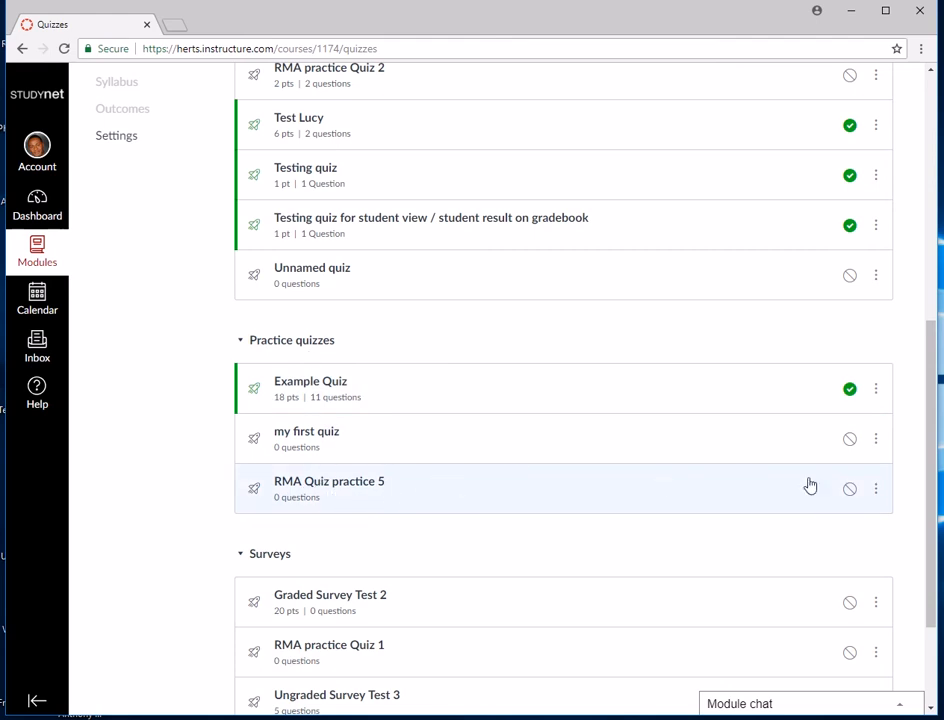
left_click_drag(933, 370, 937, 110)
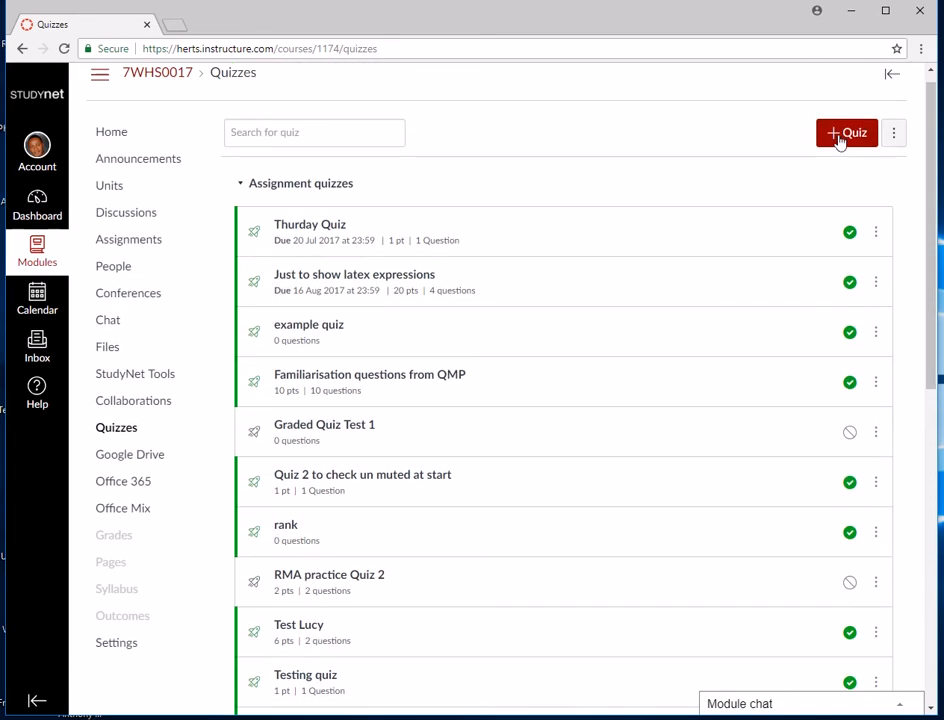
- Create another quiz without naming it, set its type to Practice quiz and save it unpublished
left_click(846, 138)
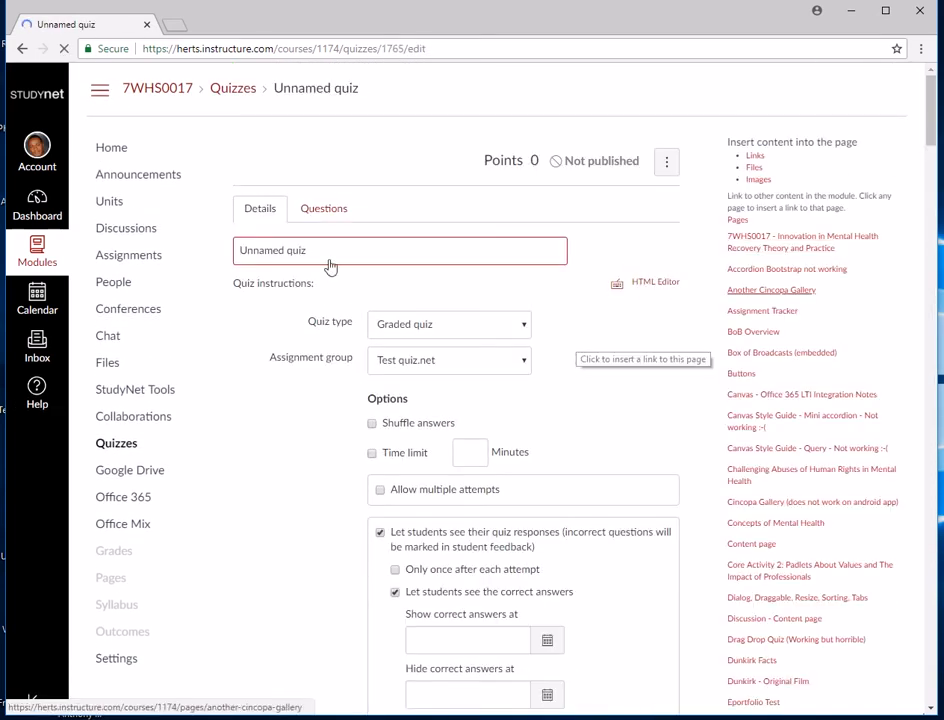
left_click_drag(322, 252, 219, 262)
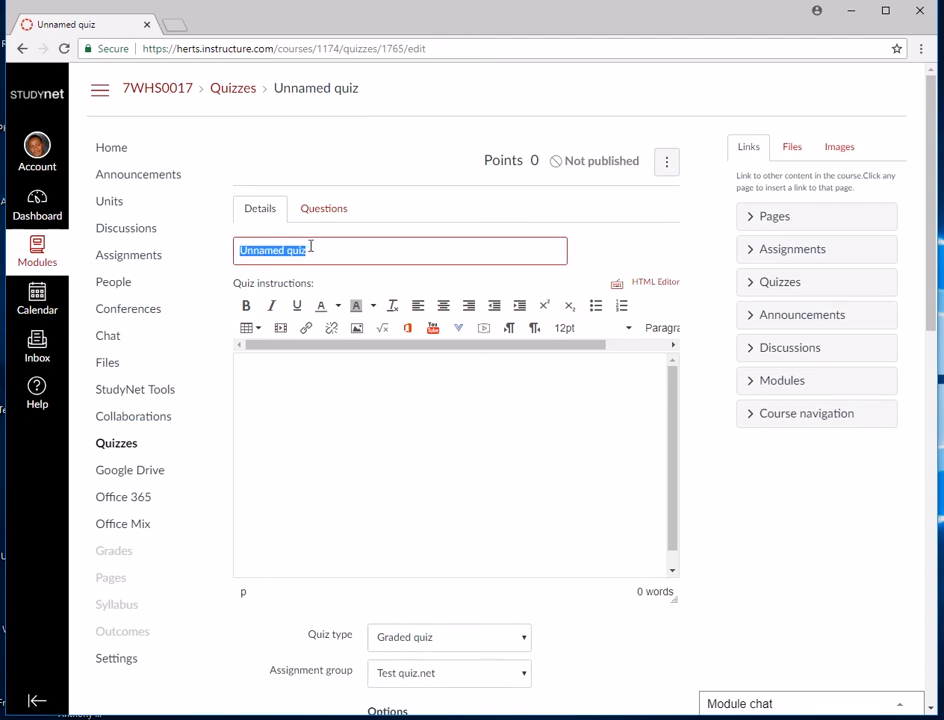
left_click_drag(927, 225, 932, 640)
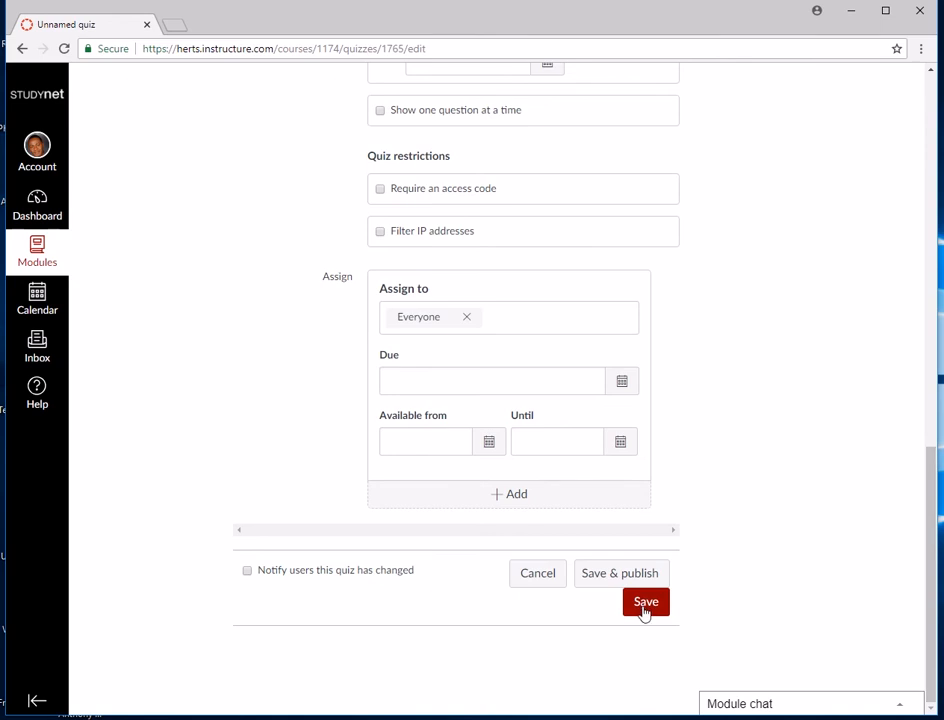
scroll(652, 393, "up", 6)
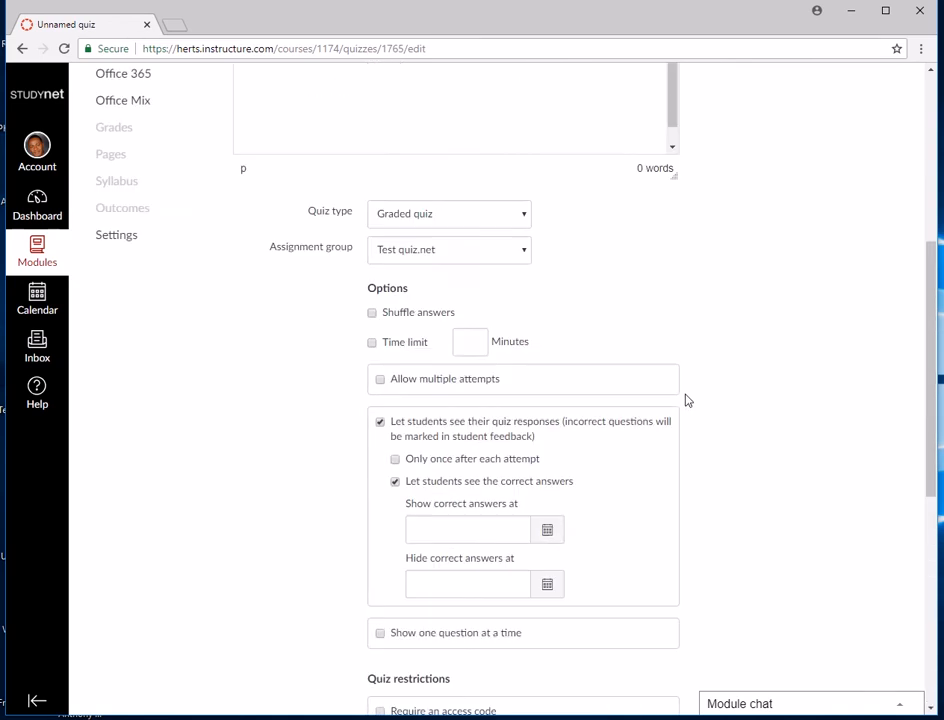
left_click(421, 290)
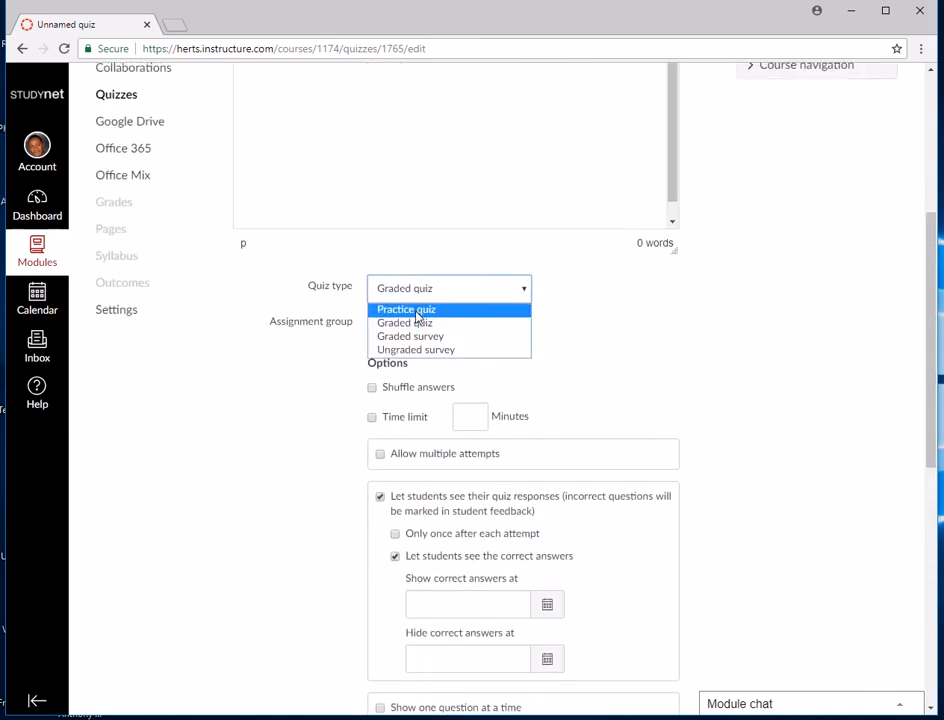
left_click(418, 312)
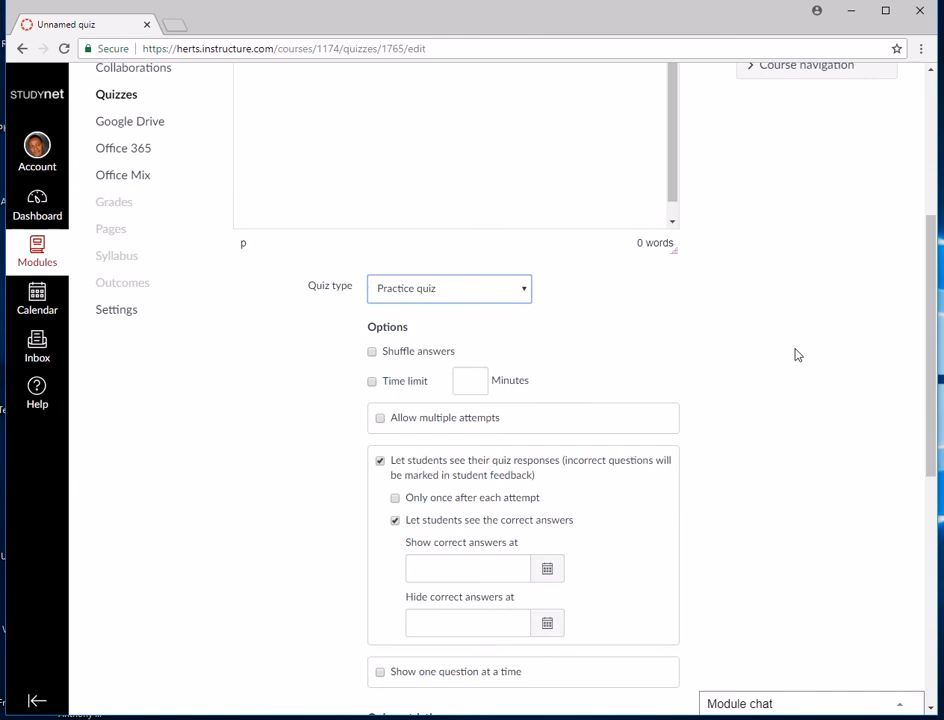
scroll(798, 365, "down", 6)
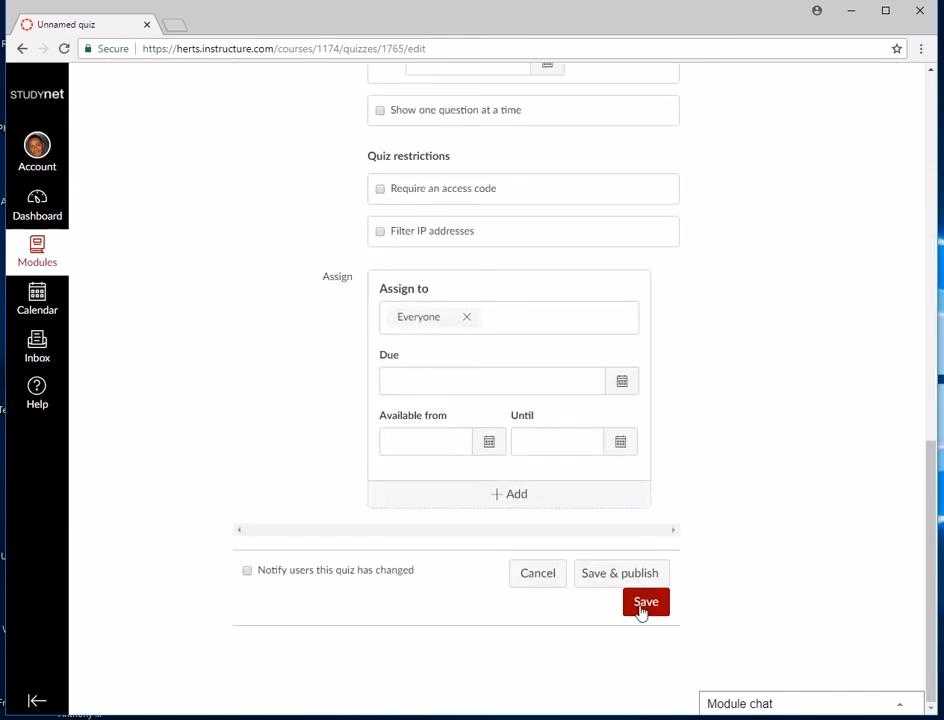
left_click(644, 605)
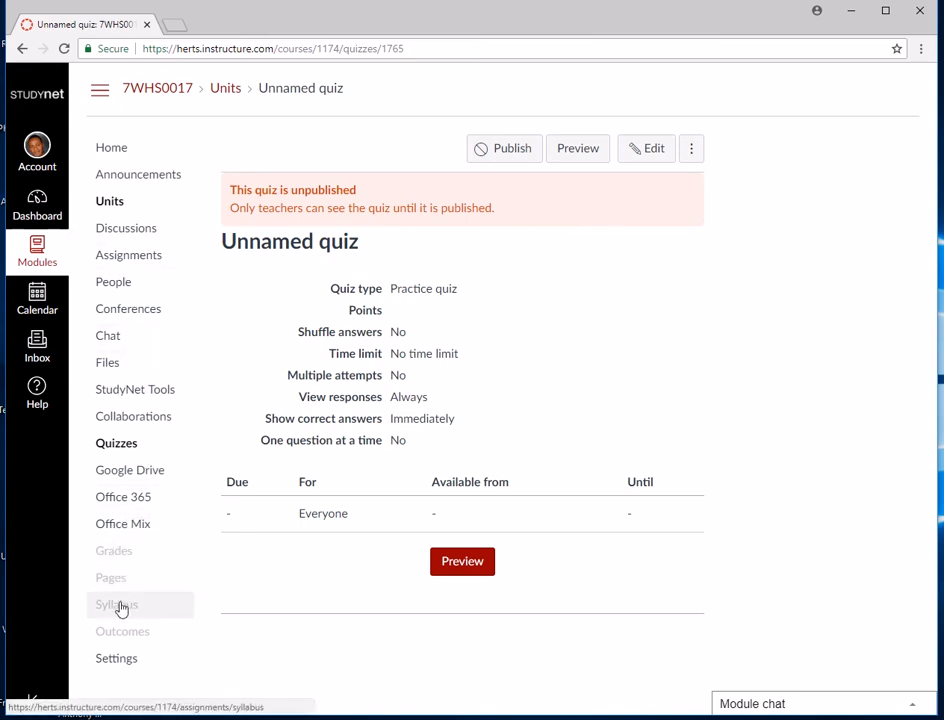
- Find the unnamed practice quiz in the quizzes list, open its edit page and return to the list
left_click(112, 450)
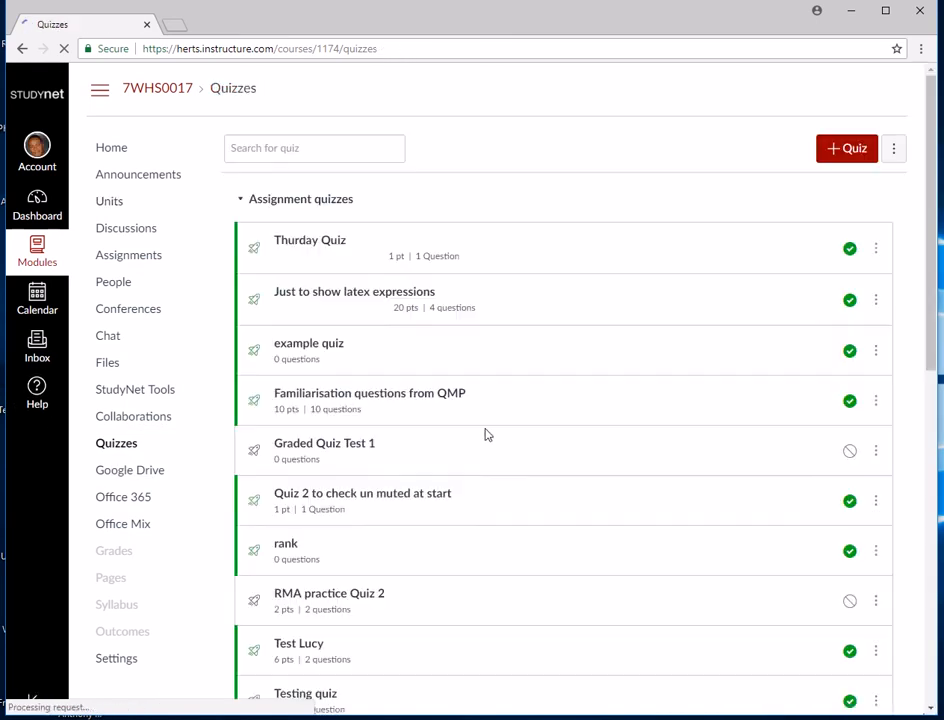
scroll(556, 514, "down", 4)
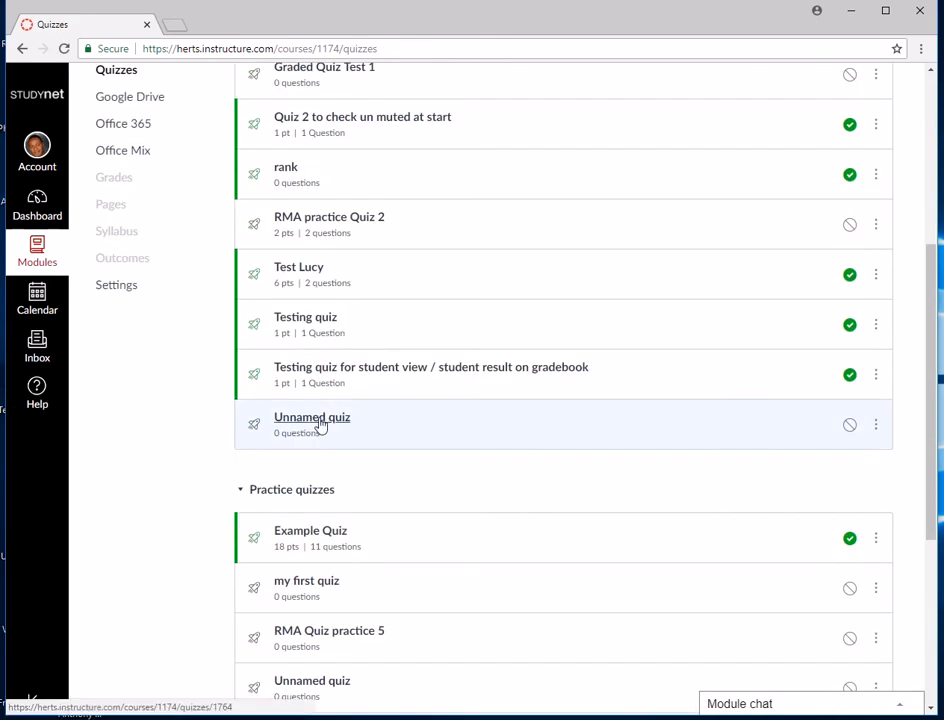
scroll(320, 425, "down", 3)
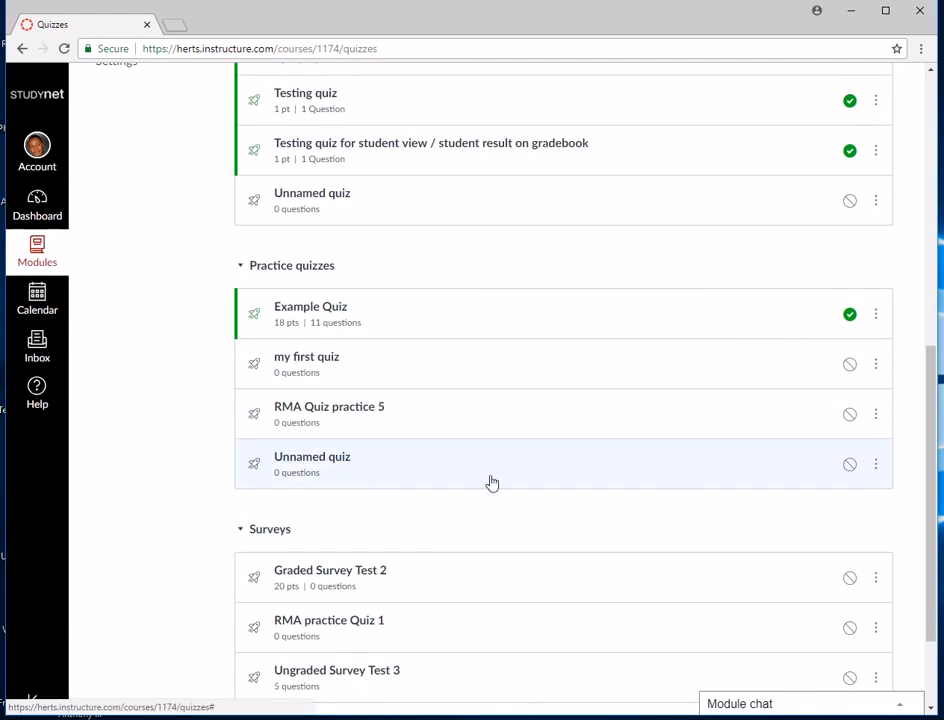
left_click(875, 466)
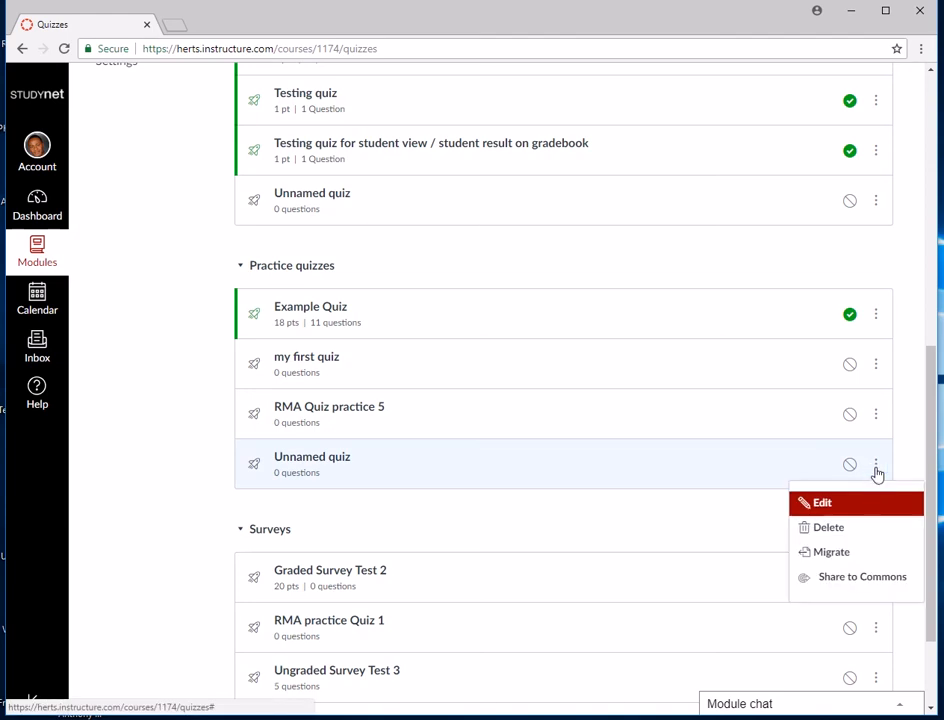
left_click(834, 510)
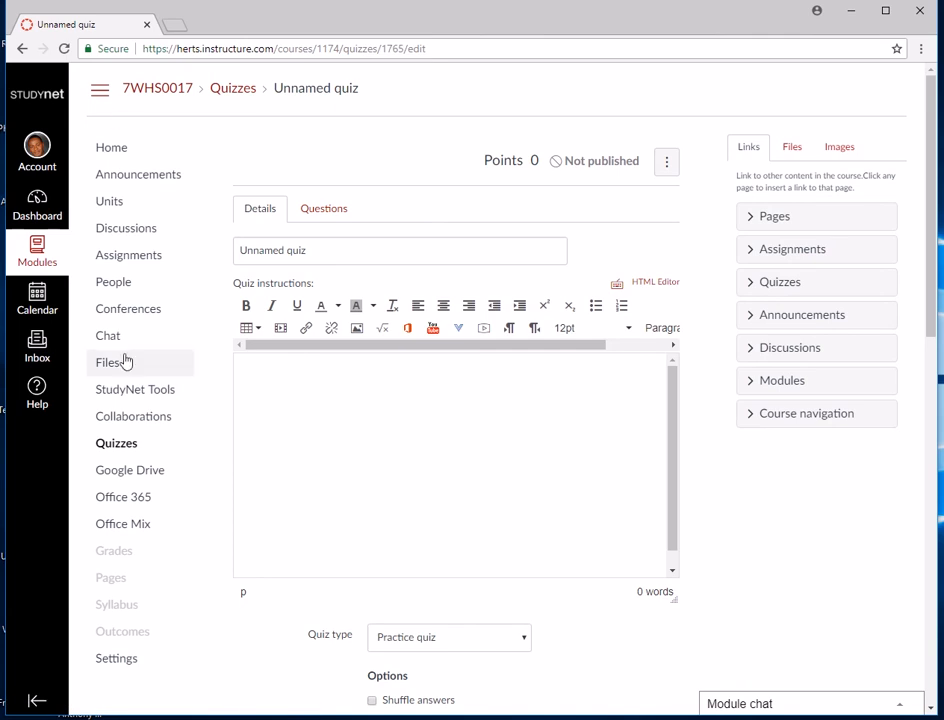
left_click(119, 448)
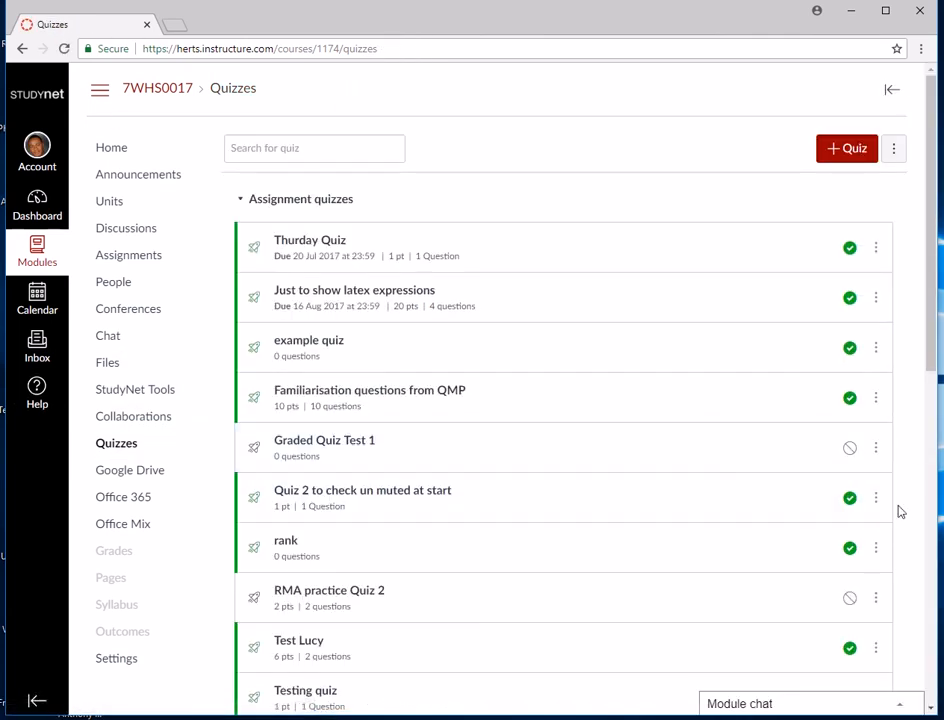
scroll(893, 510, "down", 5)
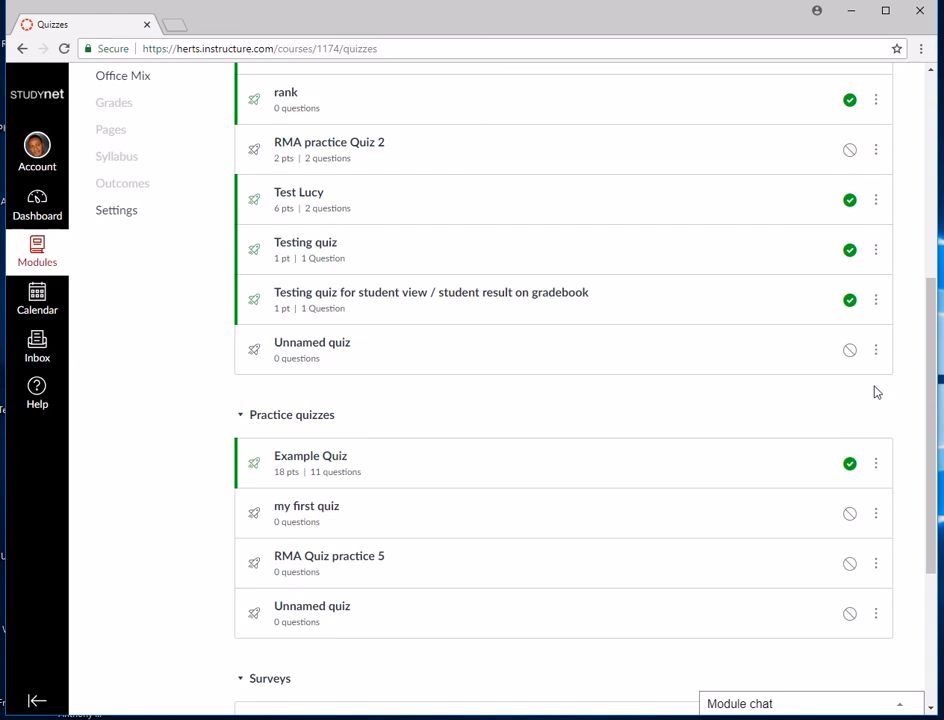
left_click(877, 355)
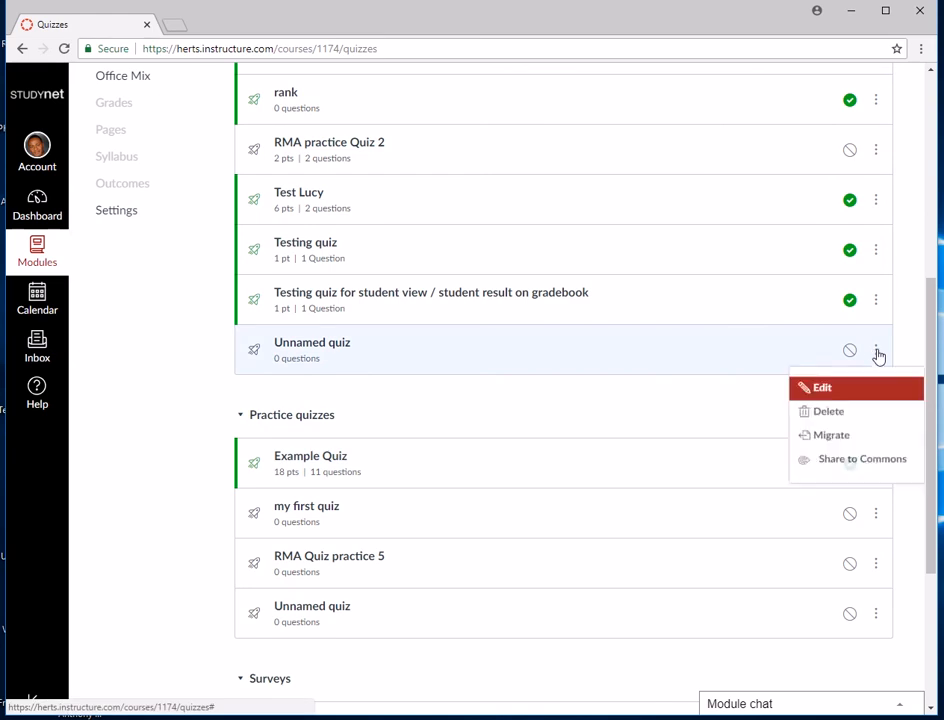
right_click(878, 352)
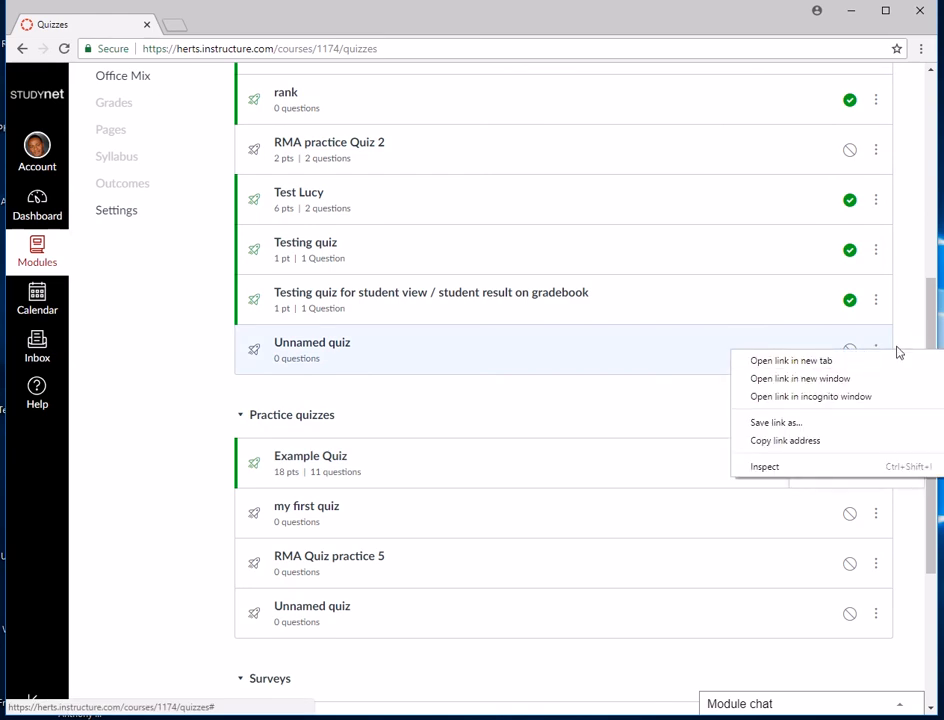
left_click(891, 356)
left_click(875, 358)
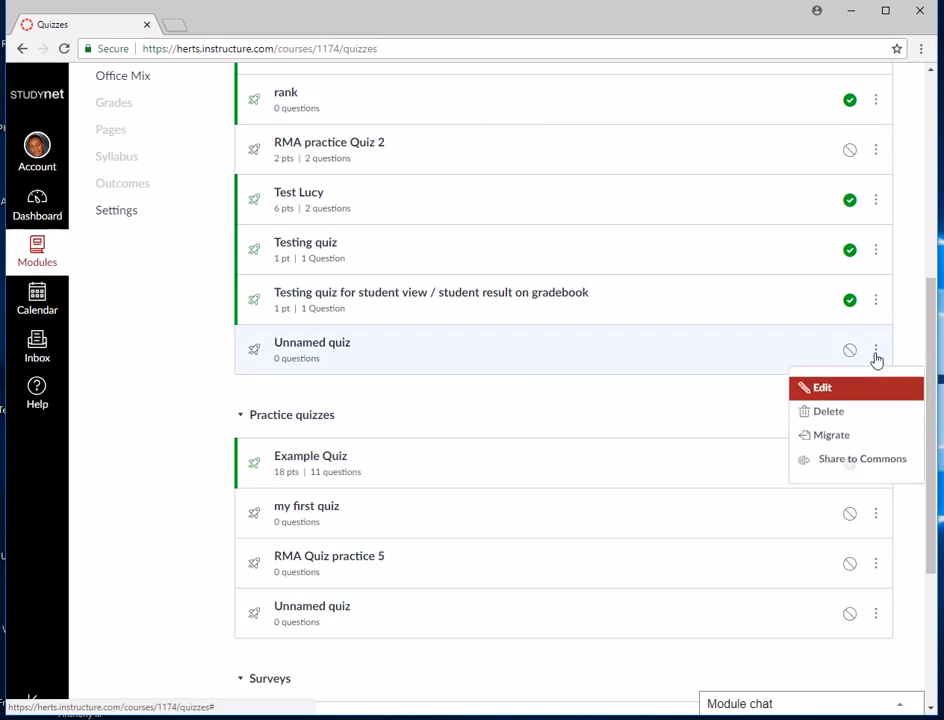
left_click(826, 415)
left_click(607, 134)
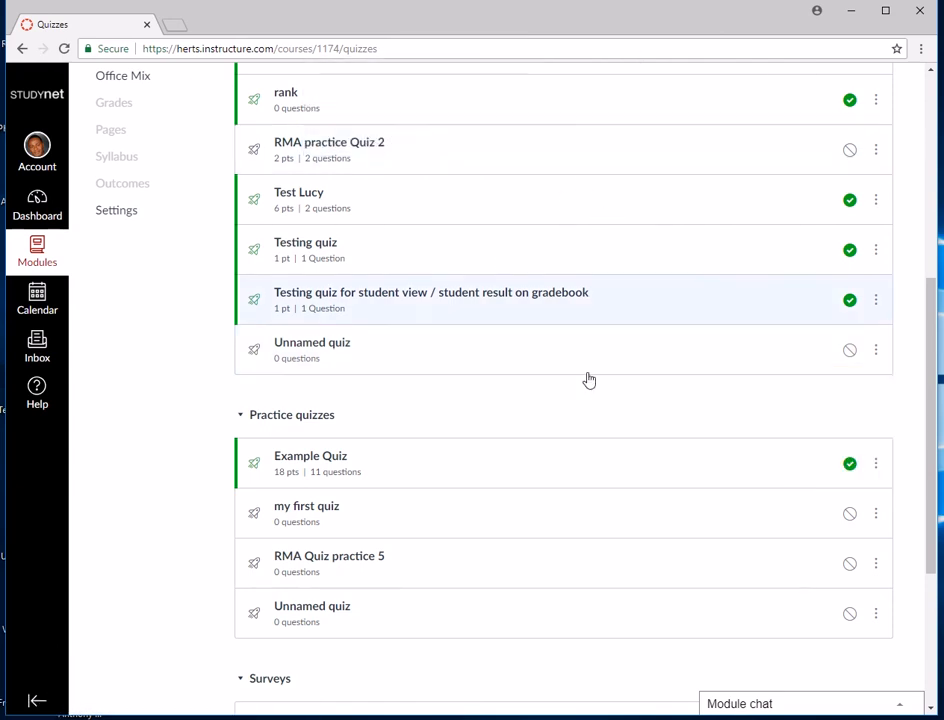
- Delete the unnamed quiz from the Practice quizzes group and confirm the deletion
scroll(589, 390, "down", 2)
left_click(876, 466)
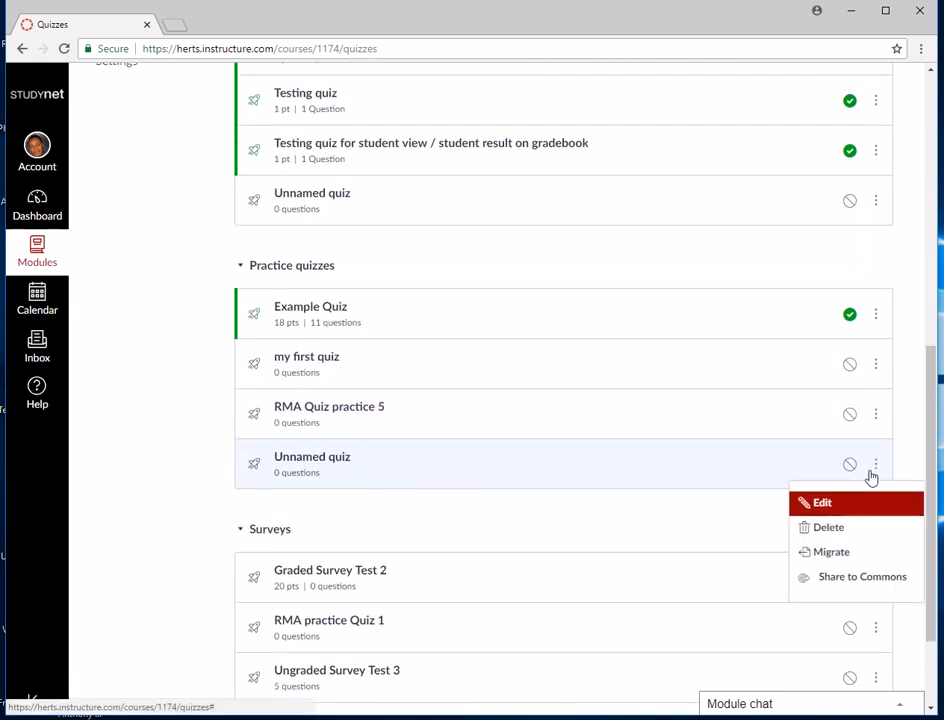
left_click(830, 528)
left_click(550, 134)
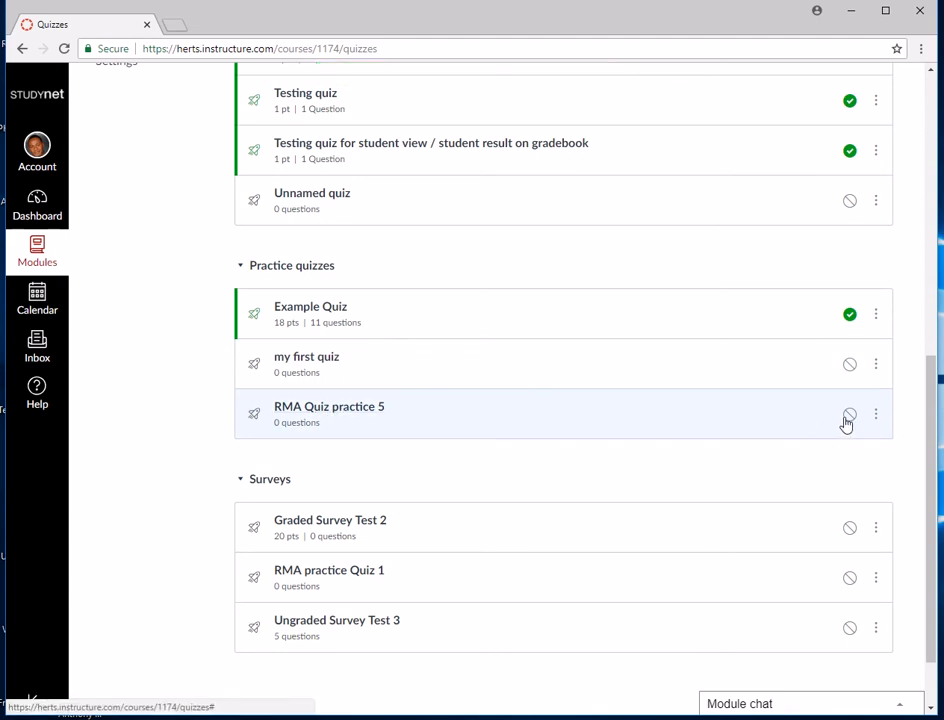
- Open RMA Quiz practice 5 for editing and go to its questions section
left_click(353, 416)
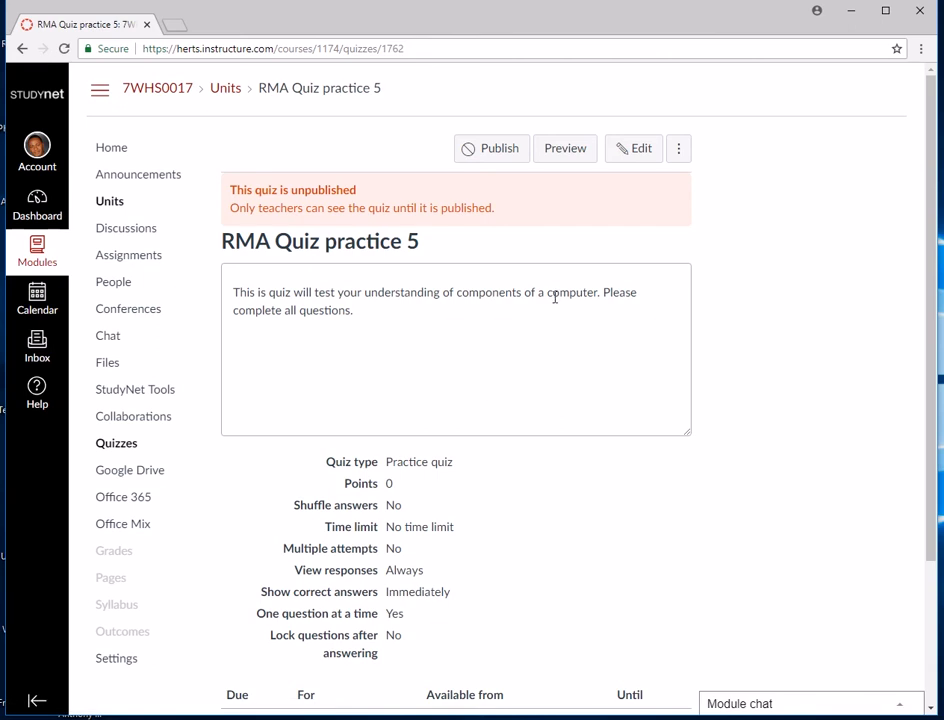
left_click(641, 150)
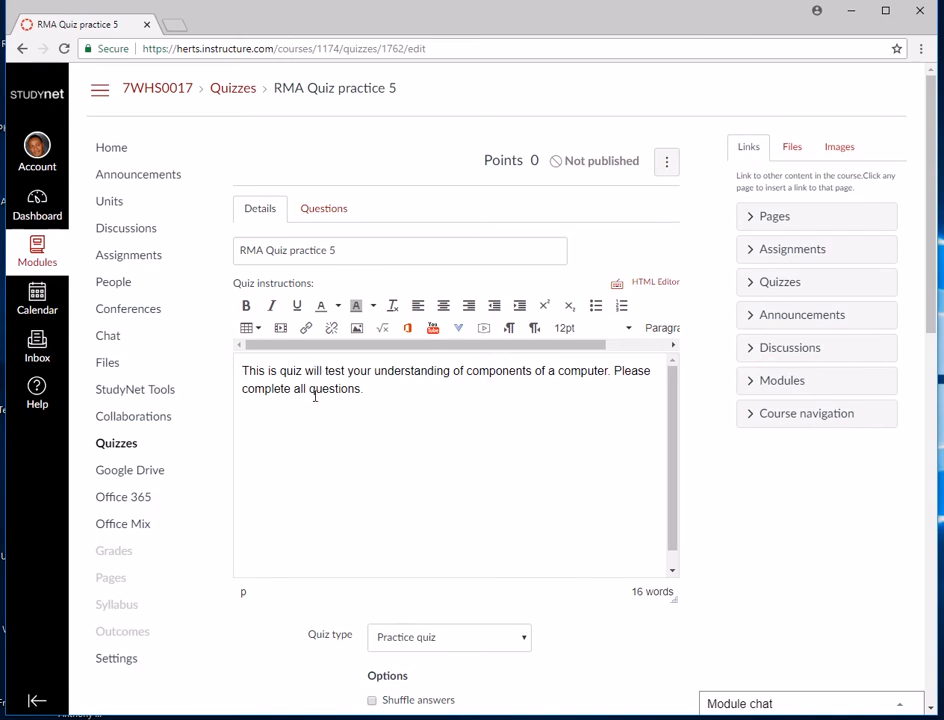
left_click(326, 209)
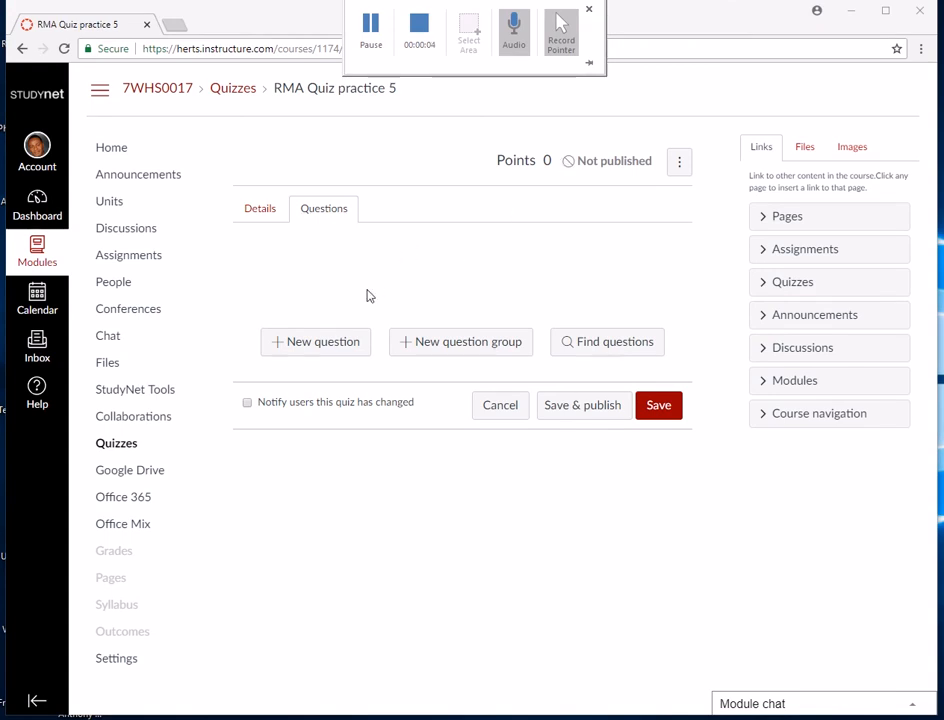
- Add a new question to the quiz, name it "Question 1" and keep its type as Multiple choice
left_click(314, 343)
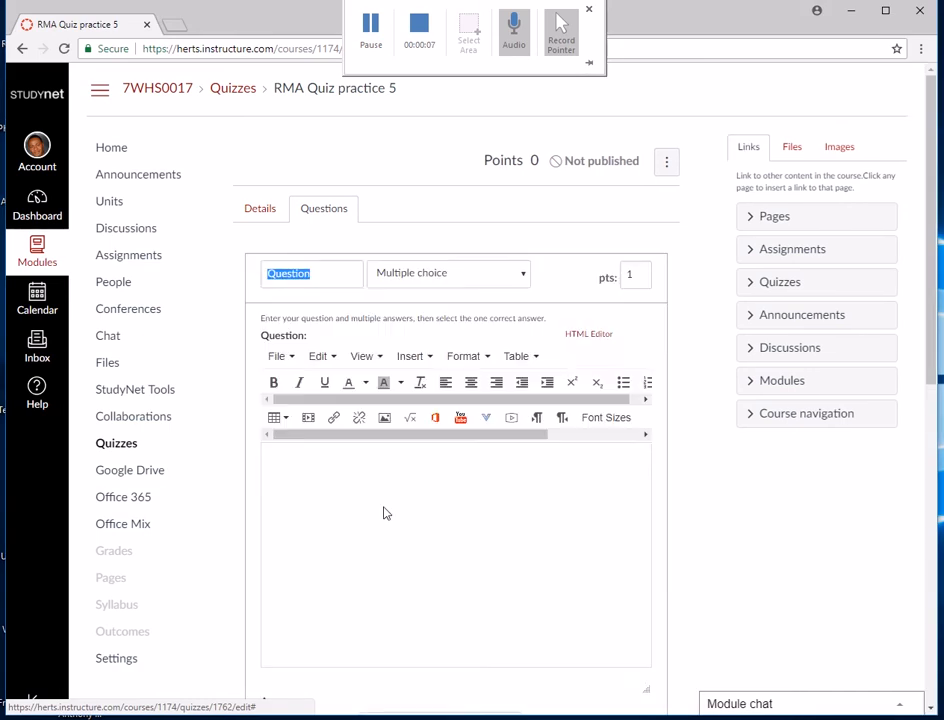
left_click(323, 279)
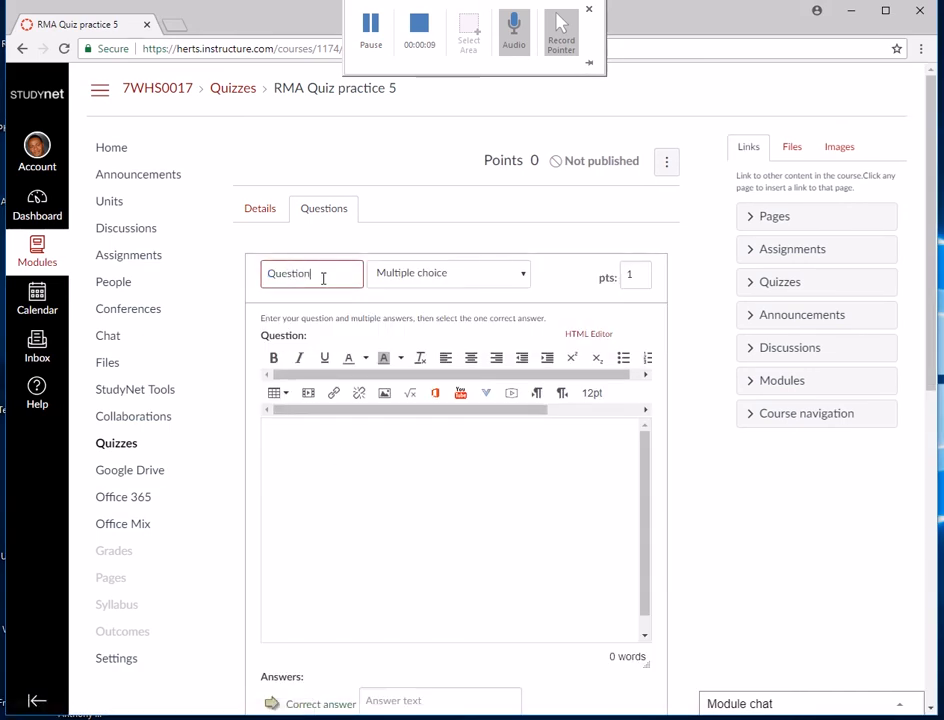
type("1")
left_click(453, 271)
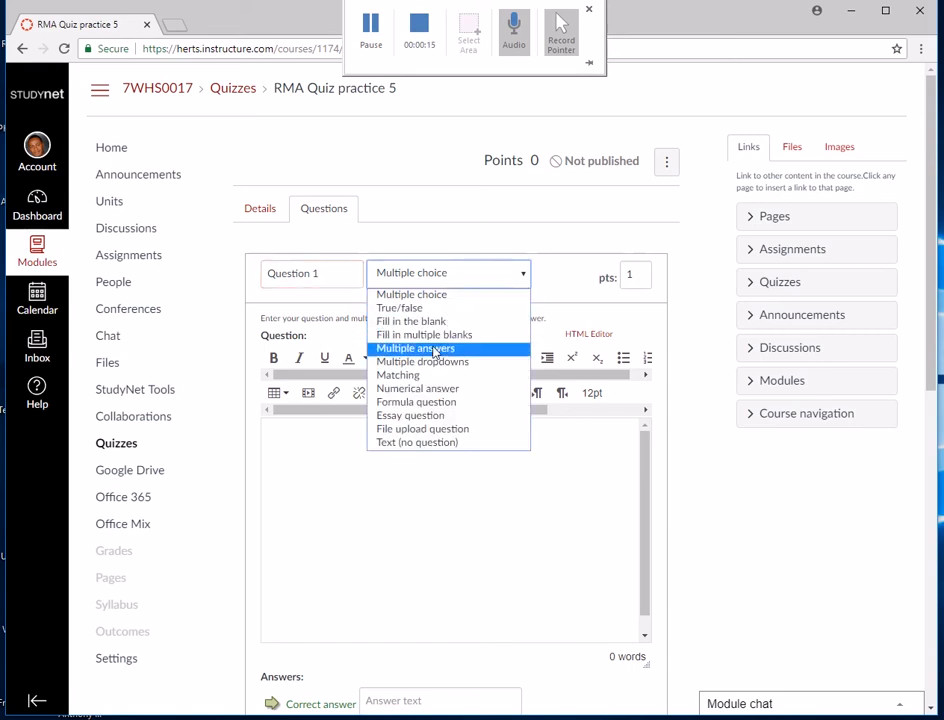
left_click(449, 296)
left_click(493, 276)
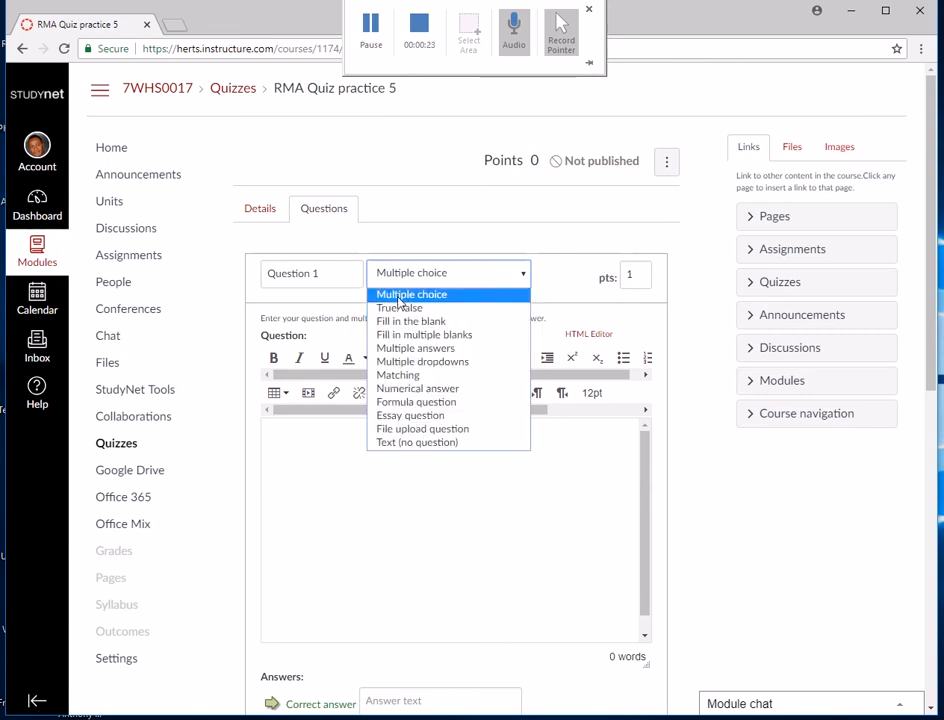
left_click(429, 294)
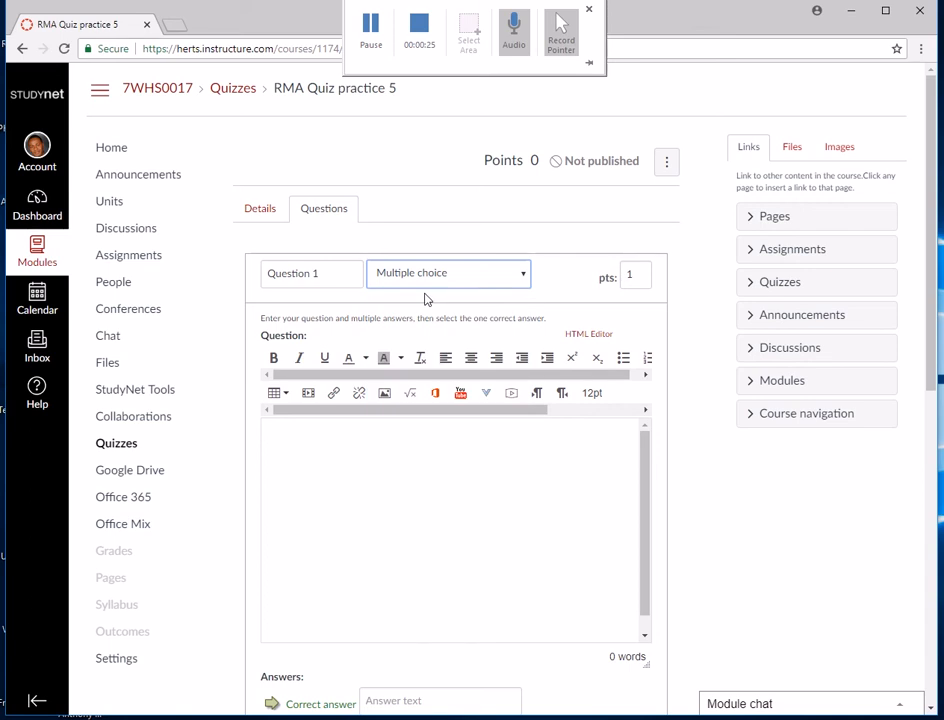
- Write the question text "What is the role of a computer hard drive?" for Question 1
left_click(278, 433)
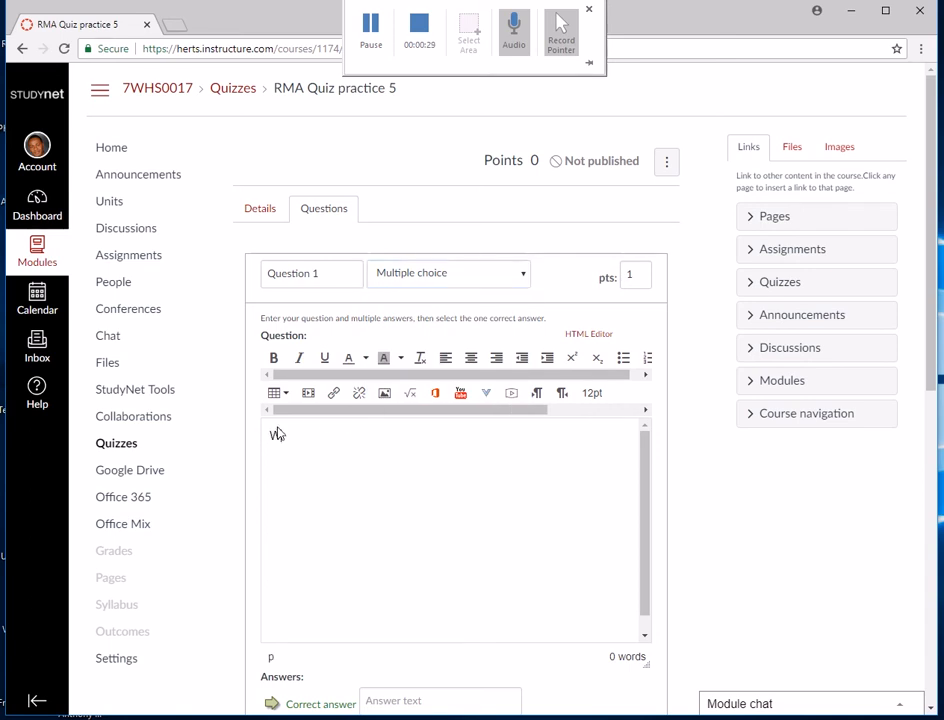
type("What is the role of a com")
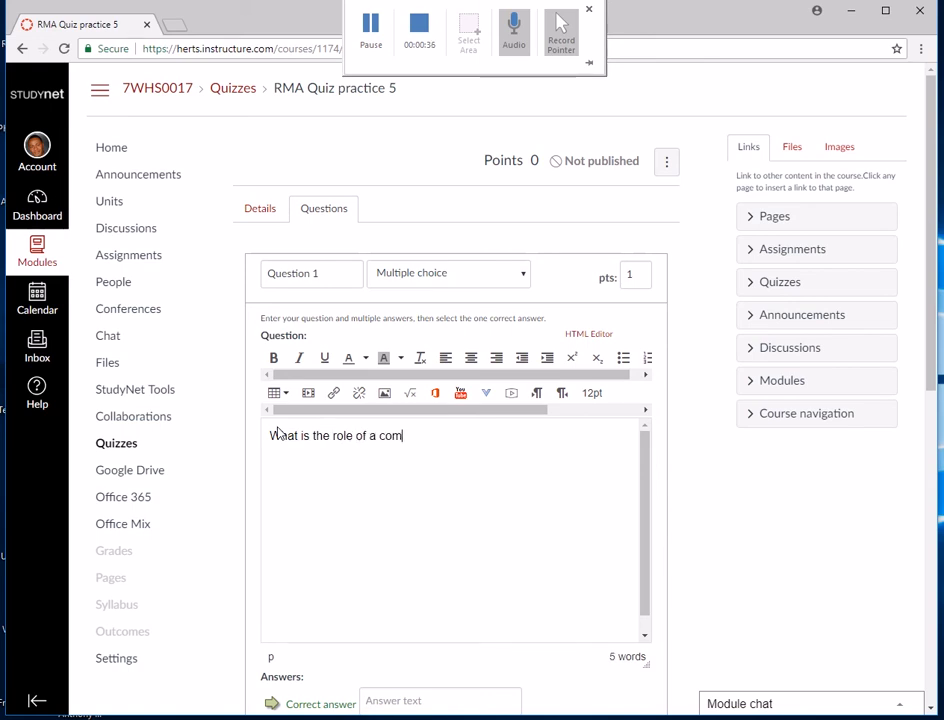
type("puteer")
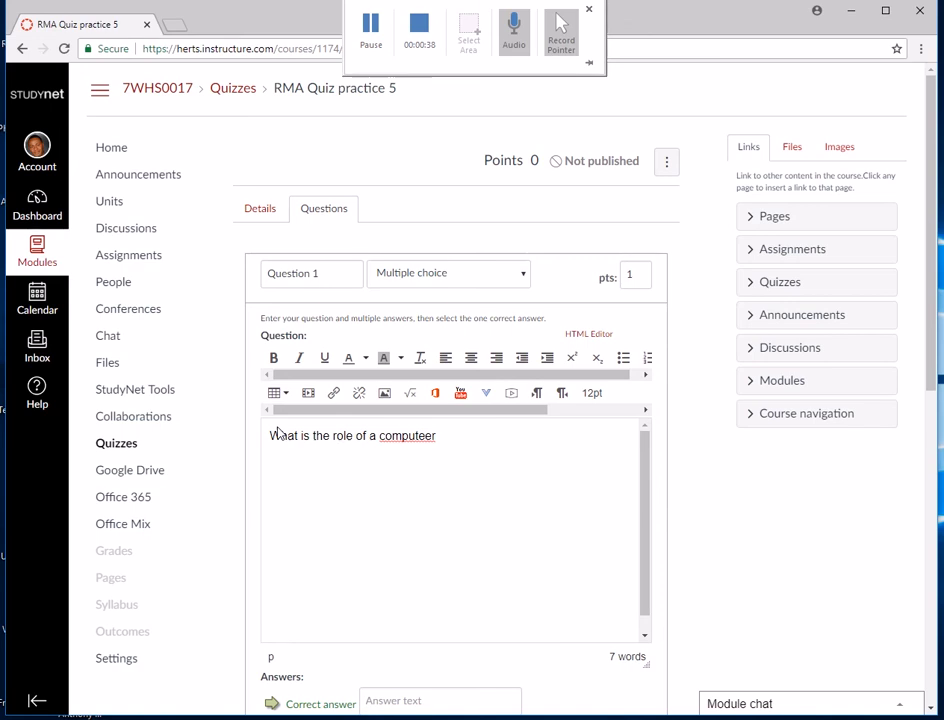
key("BackSpace")
key("BackSpace")
key("BackSpace")
type("r hard drive?")
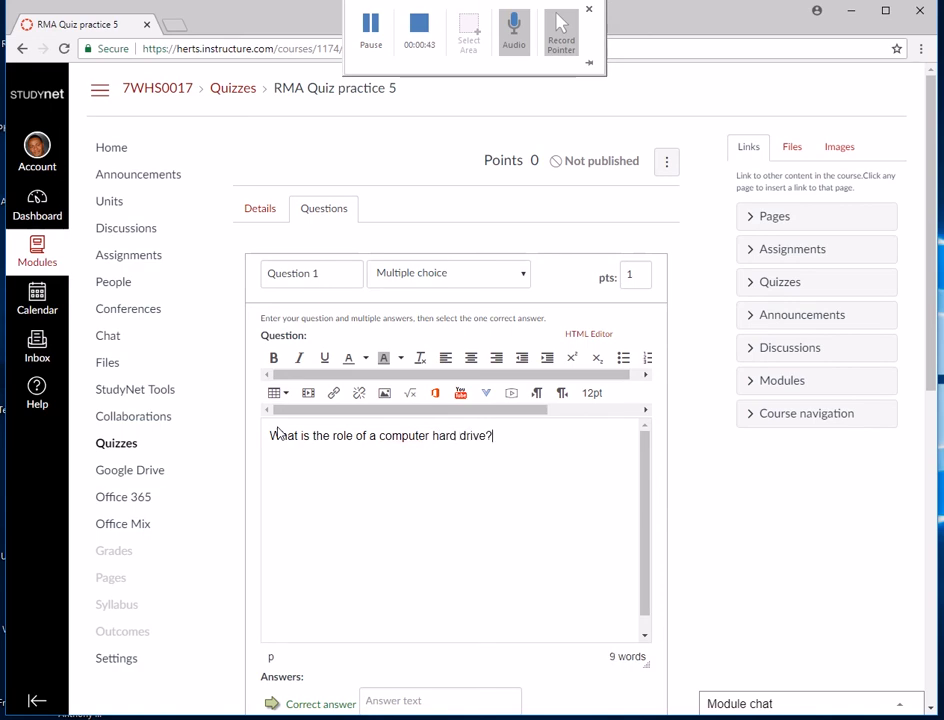
- Enter "Allows to store / save files." as the correct answer
scroll(448, 532, "down", 1)
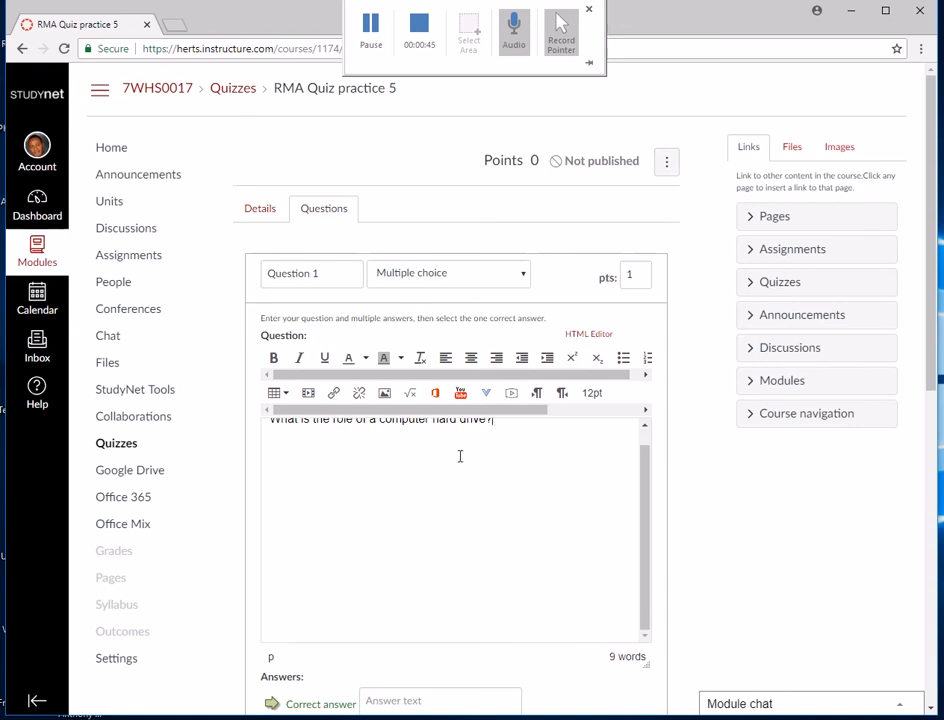
scroll(460, 456, "up", 1)
scroll(931, 323, "down", 1)
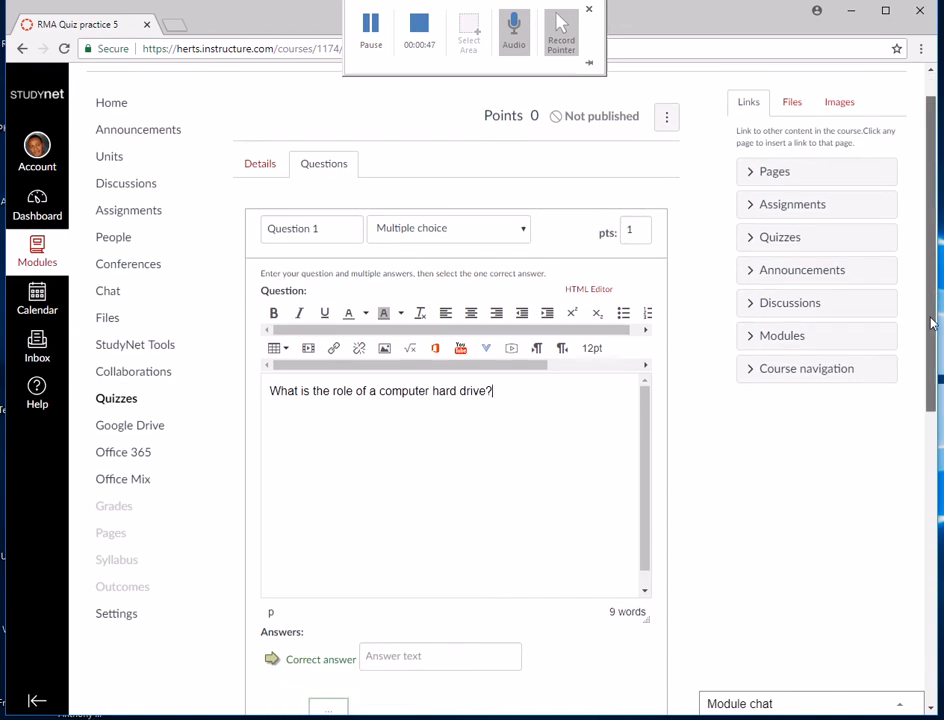
left_click_drag(931, 323, 923, 463)
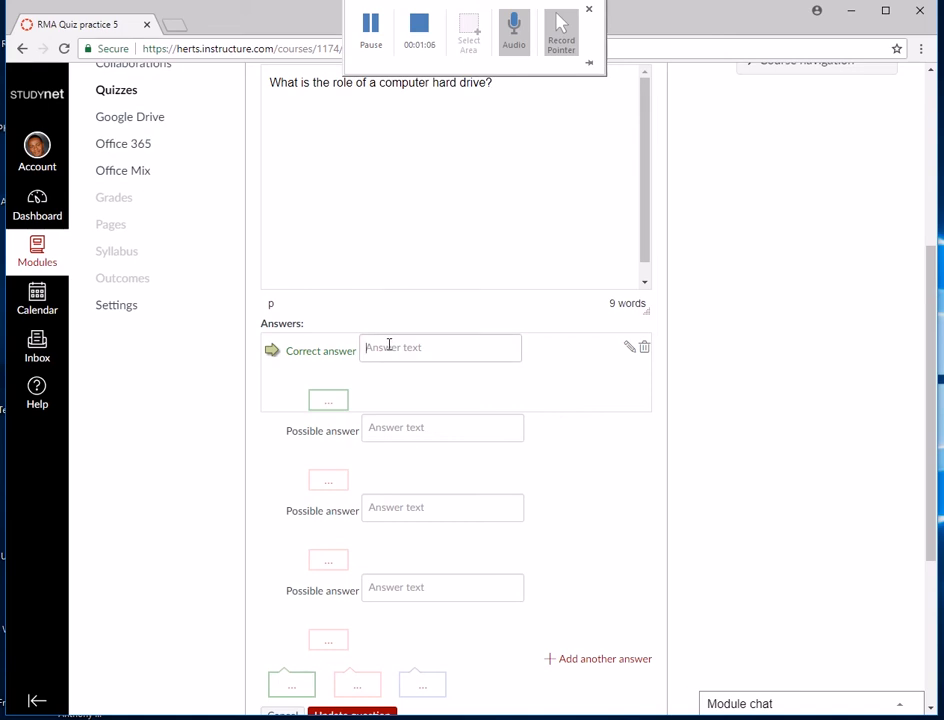
left_click(388, 346)
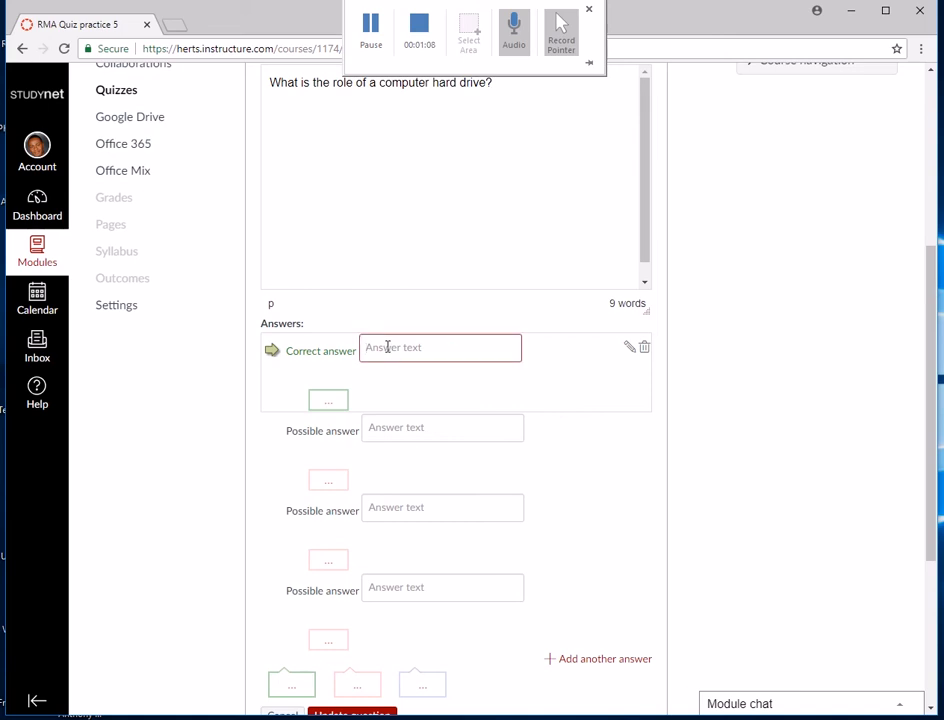
type("Allows to store / save files.")
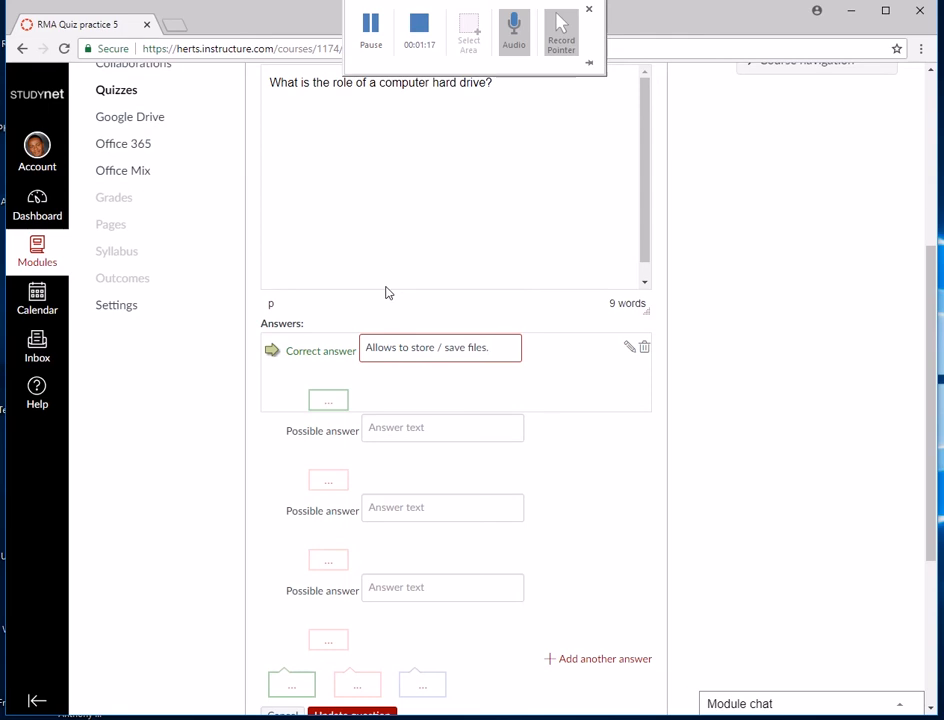
- Fill the three possible answers with "Allows you to record audio", "Allows you to print documents" and "Allows you to write up your documents"
left_click(385, 428)
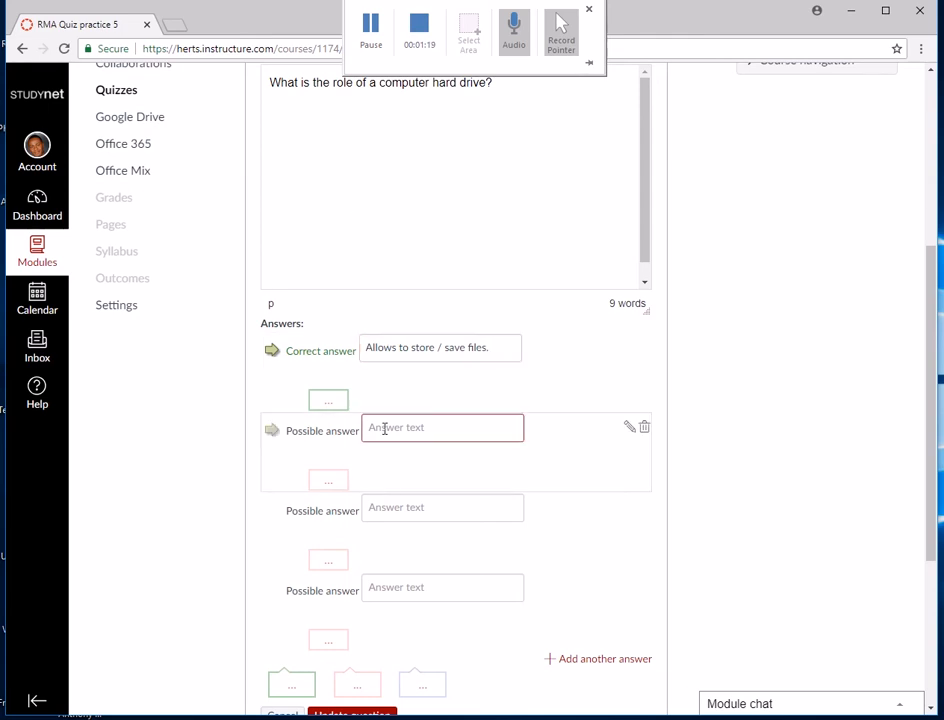
type("Allows you to record audio")
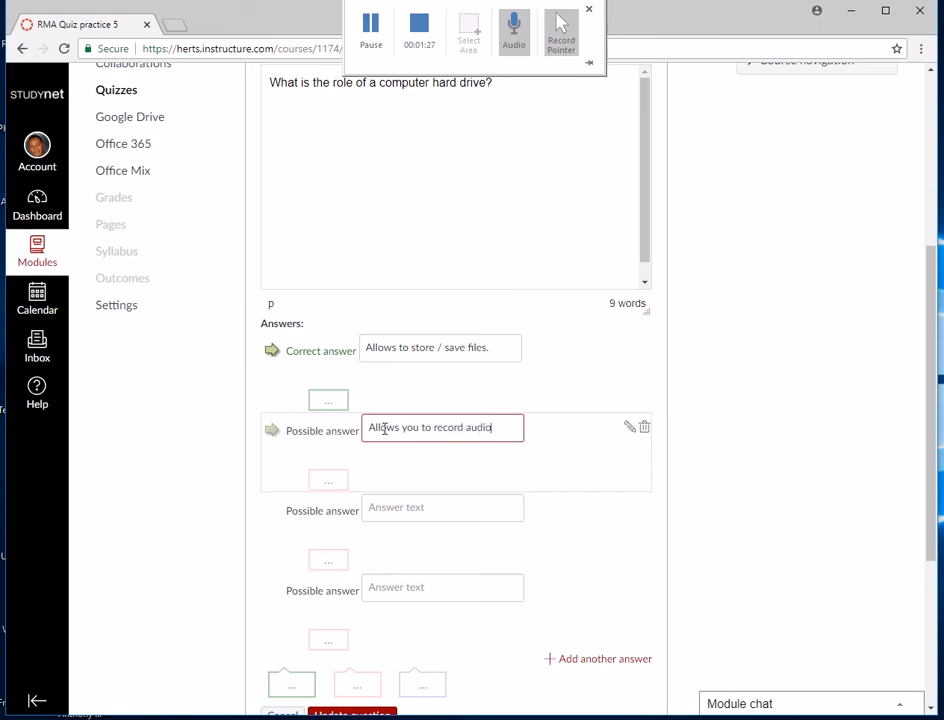
left_click(398, 507)
type("Allows you to print documents")
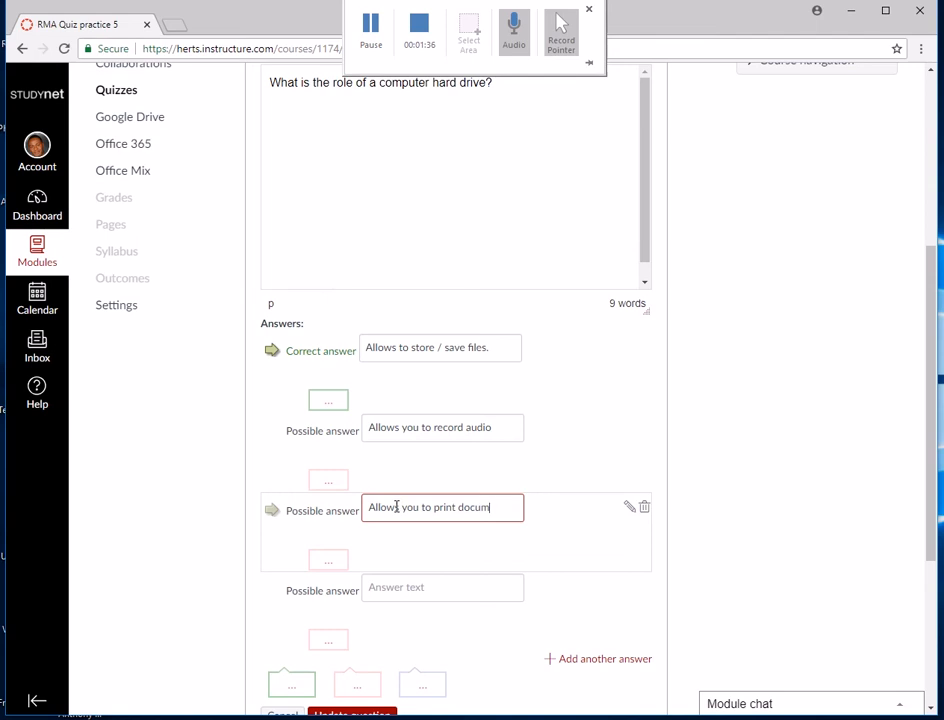
left_click(418, 589)
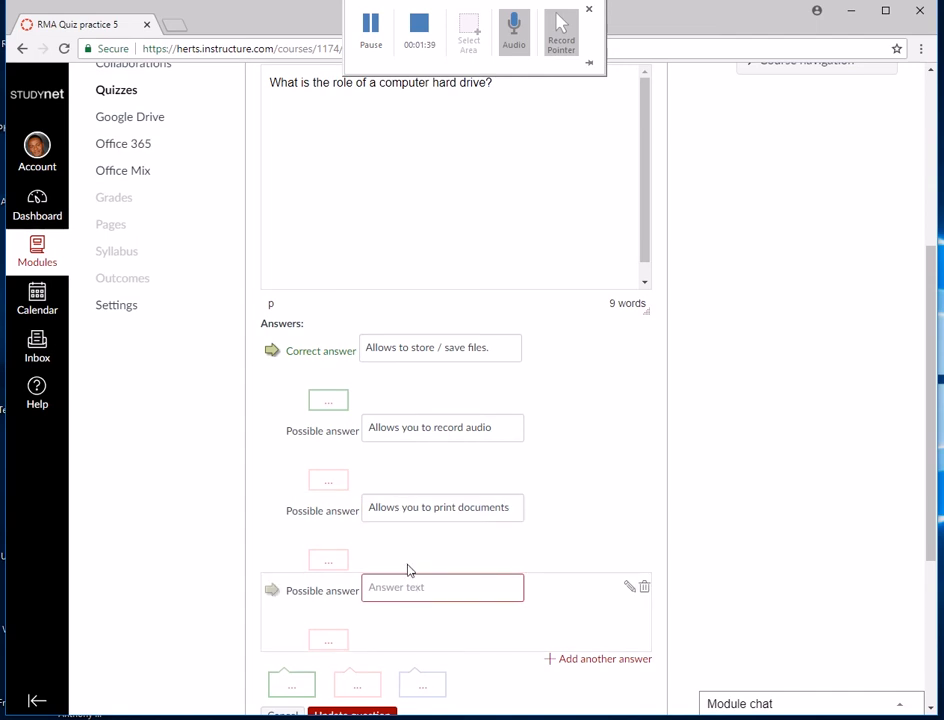
scroll(562, 589, "down", 1)
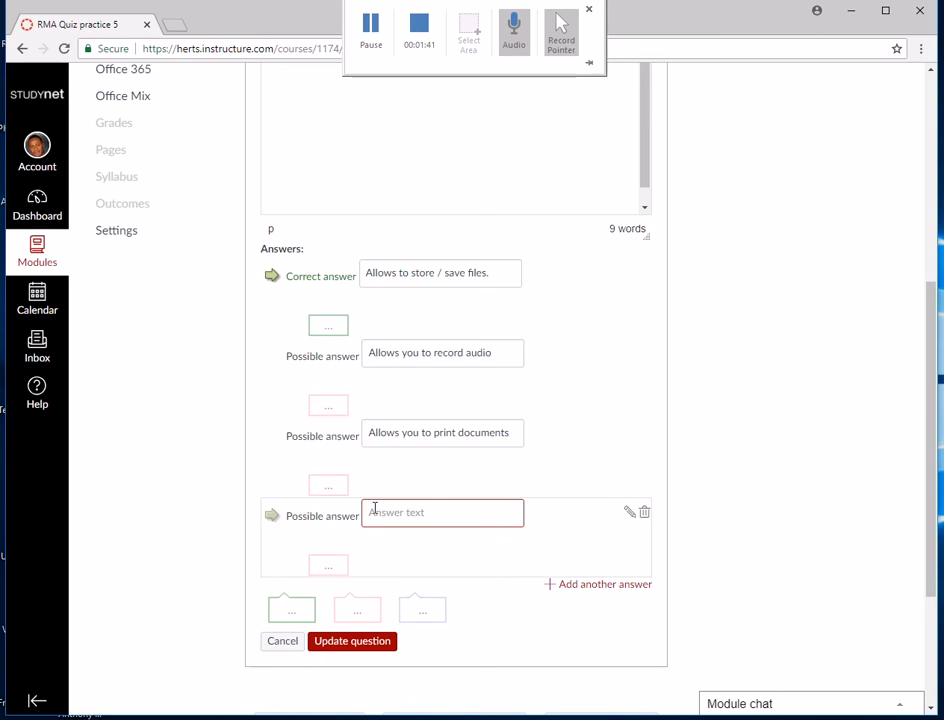
type("Allows")
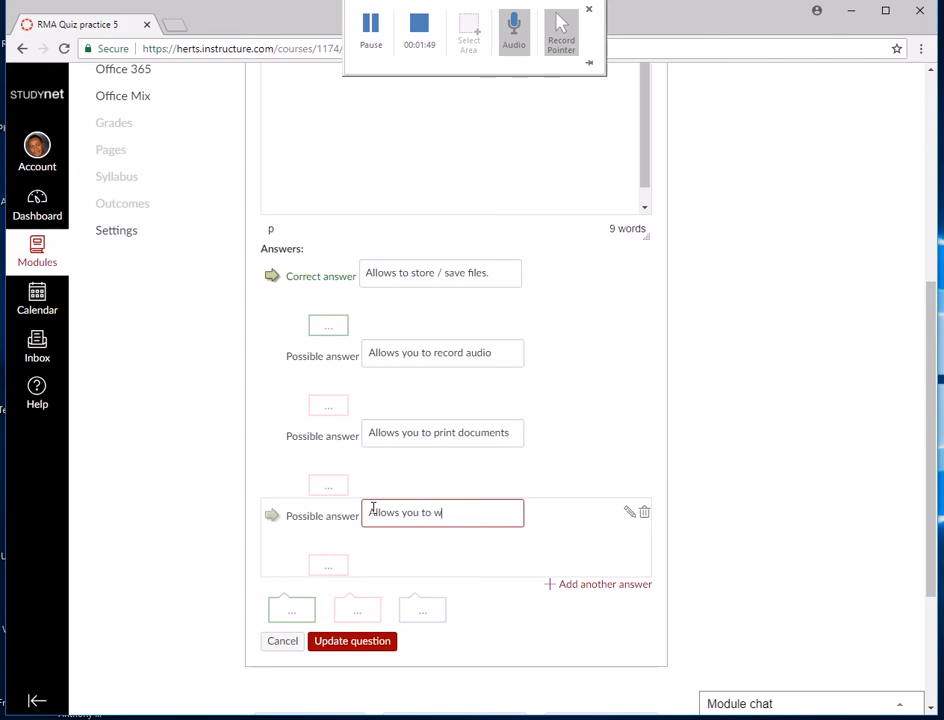
type("you to write up your documents")
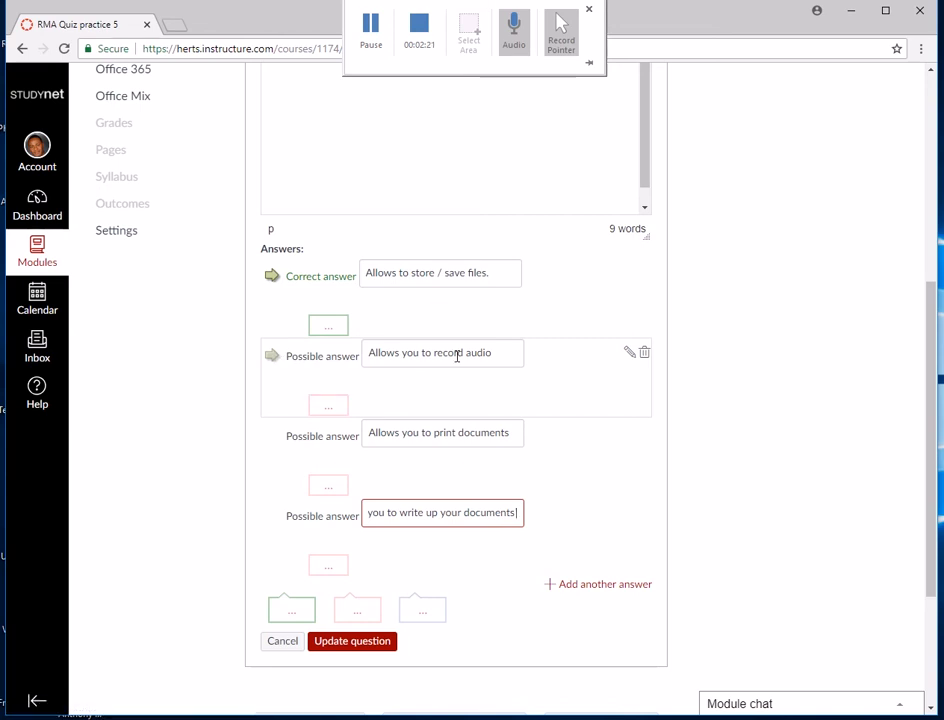
- Try marking the record audio and write-up answers as correct in turn, and set the store / save files answer back as correct
left_click(272, 356)
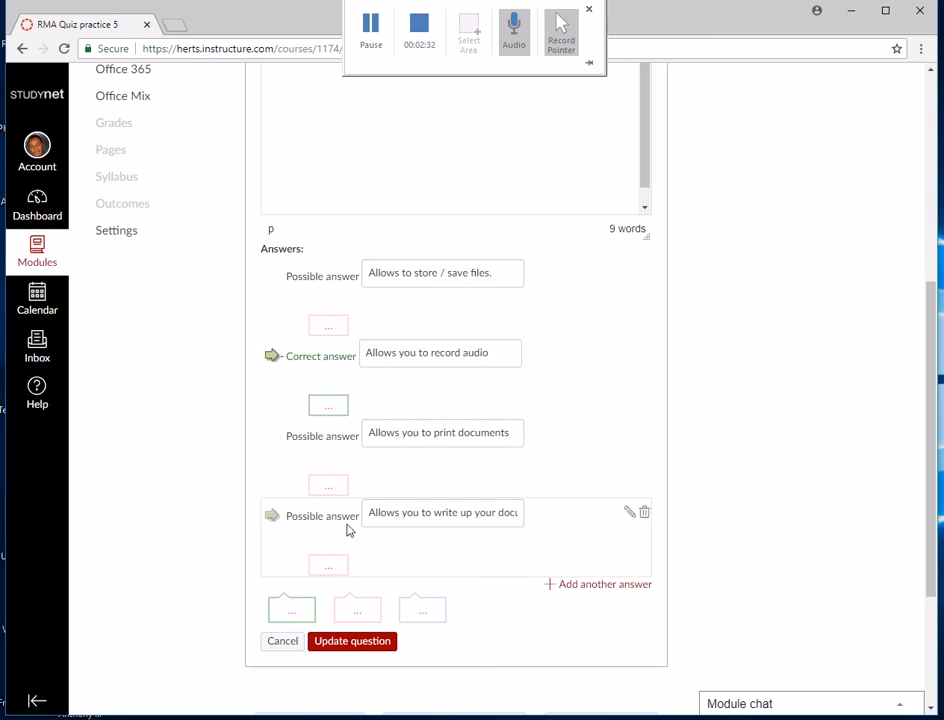
left_click(275, 522)
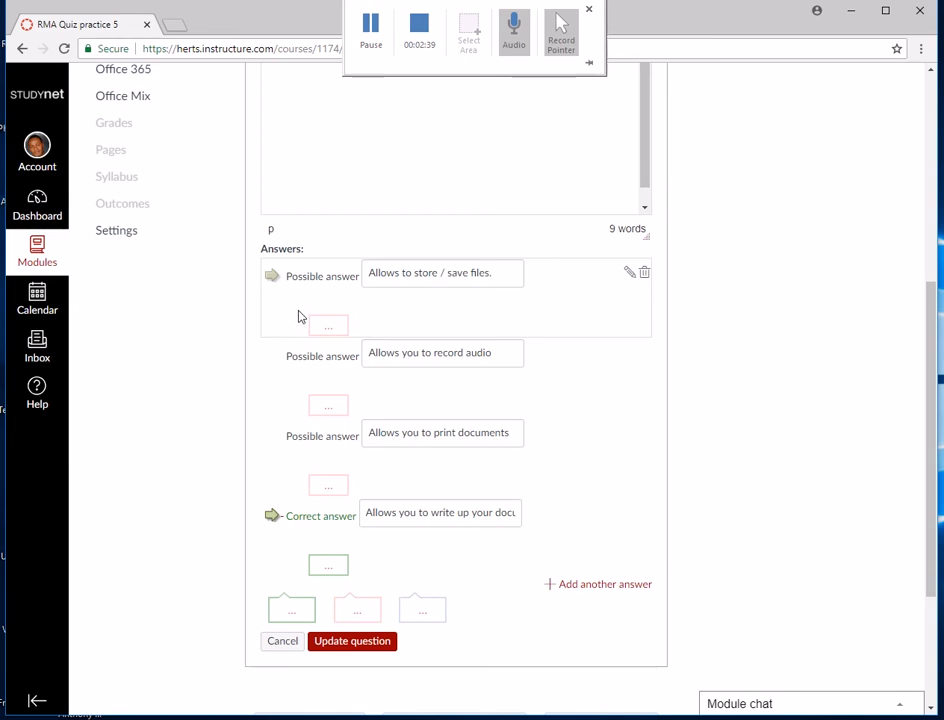
left_click(272, 278)
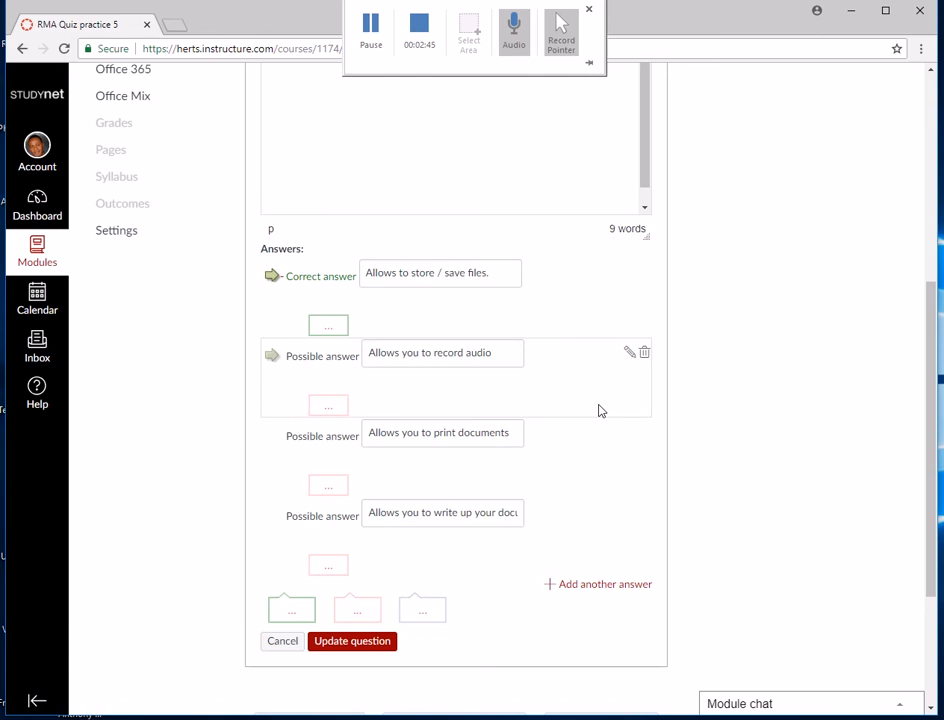
- Update Question 1 to store its text and answers in the quiz
scroll(602, 415, "down", 1)
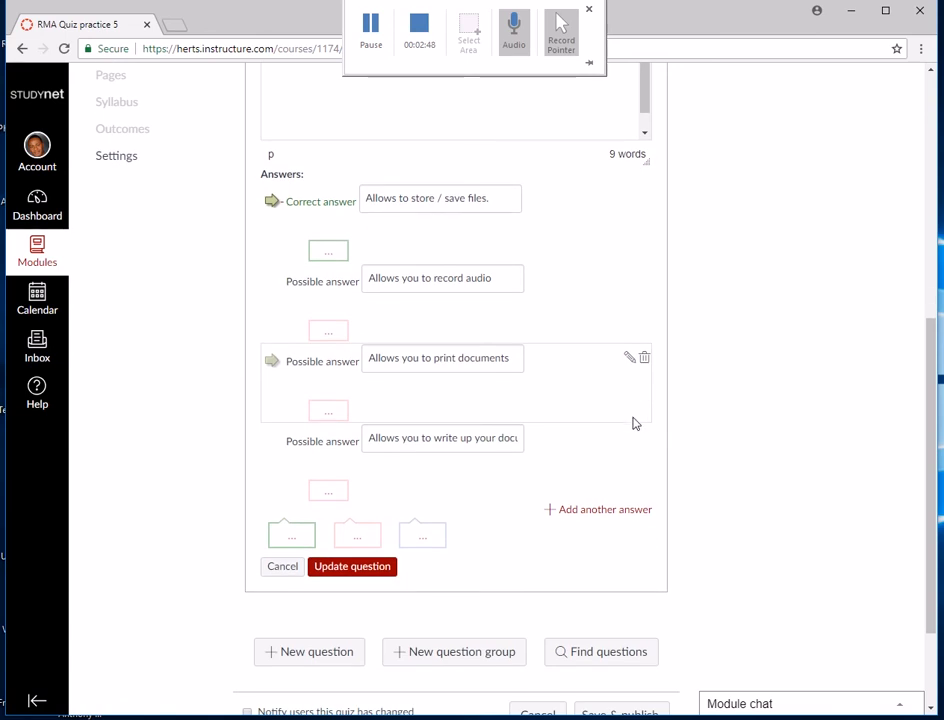
scroll(665, 420, "down", 1)
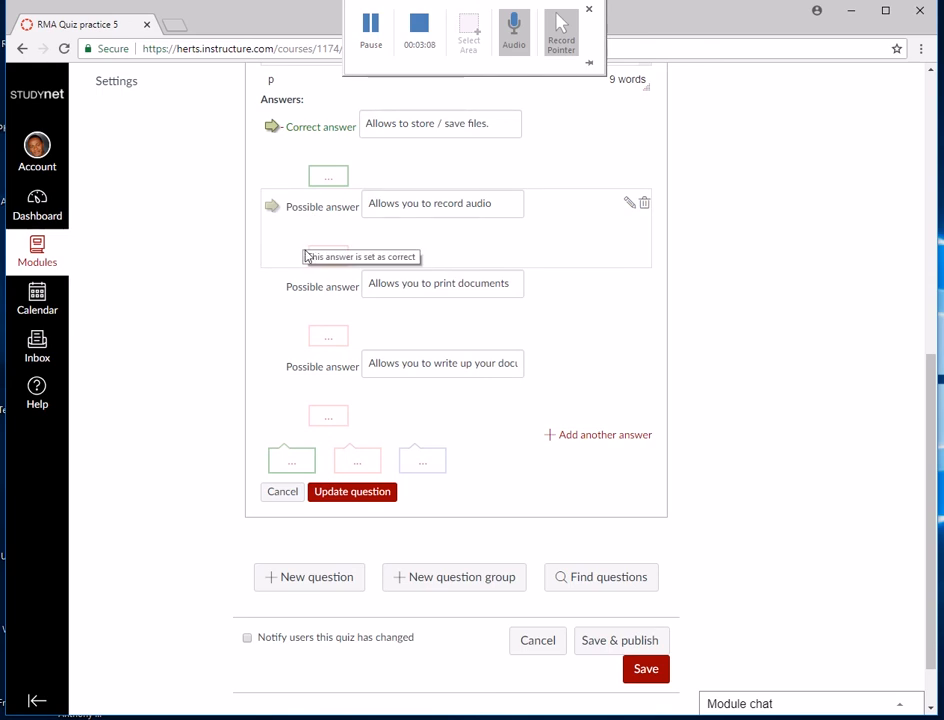
left_click(351, 496)
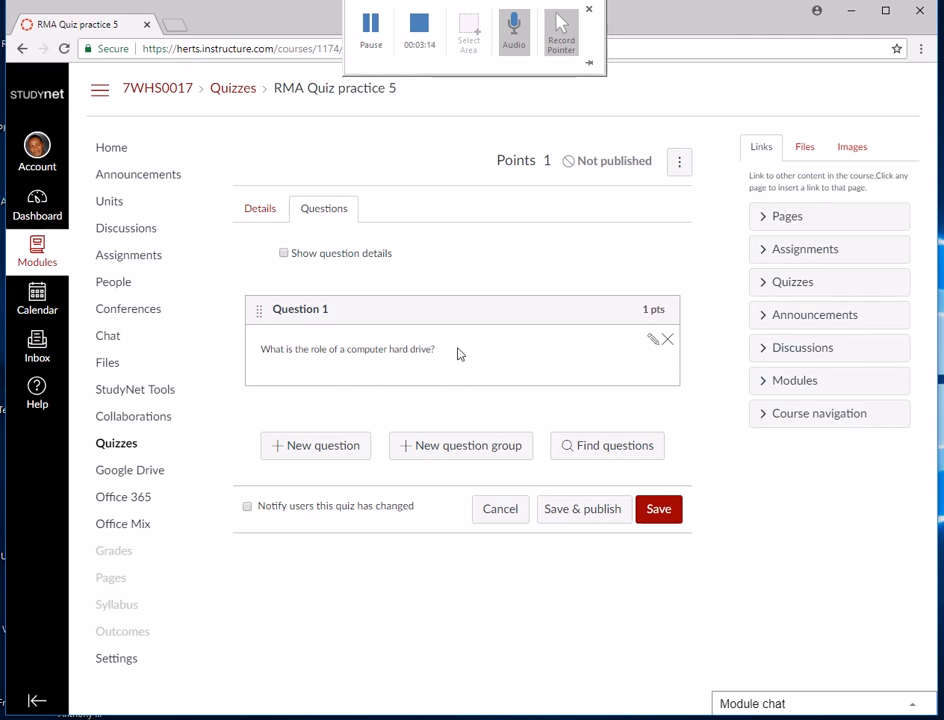
- Reopen Question 1 for editing and place the cursor in its question text
double_click(363, 349)
left_click(512, 336)
mouse_move(658, 339)
mouse_move(443, 356)
left_click(652, 341)
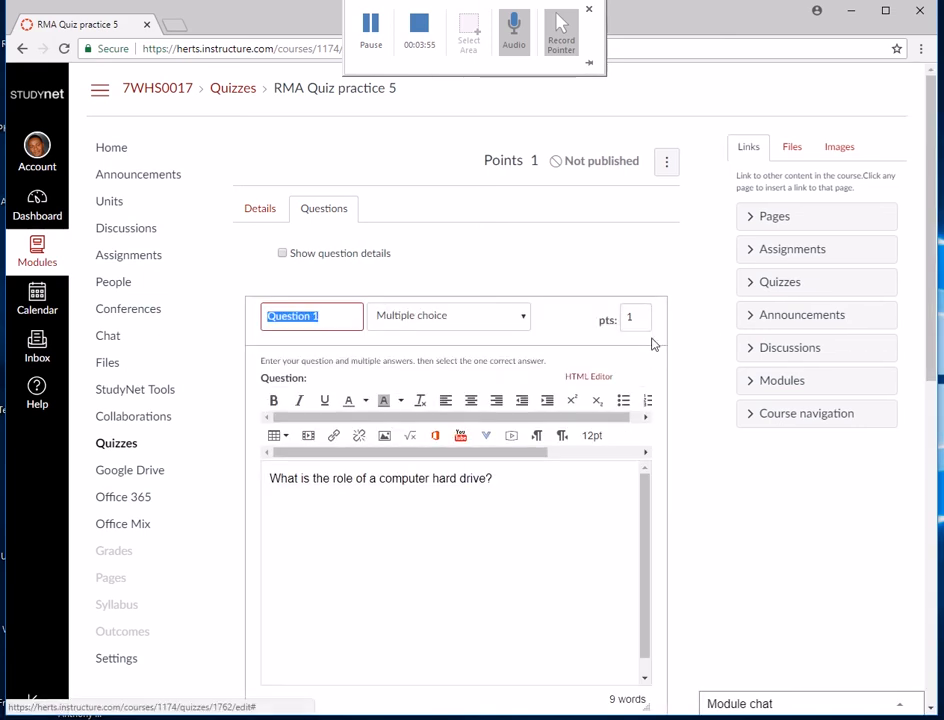
left_click(460, 478)
key("BackSpace")
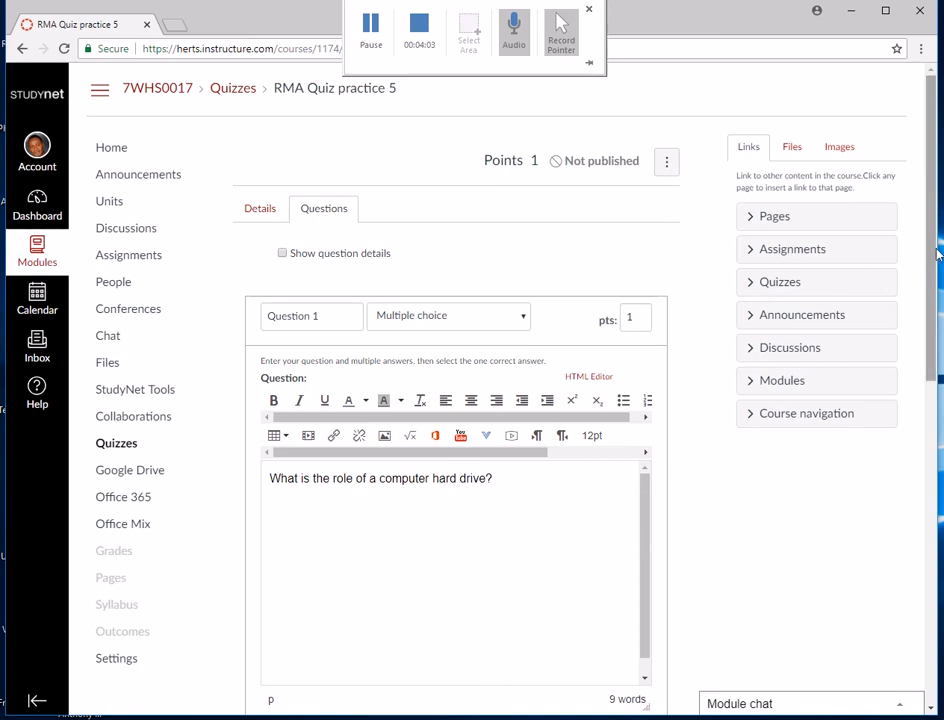
- Open the student feedback comment for the correct answer and close it without entering any text
left_click_drag(938, 253, 925, 457)
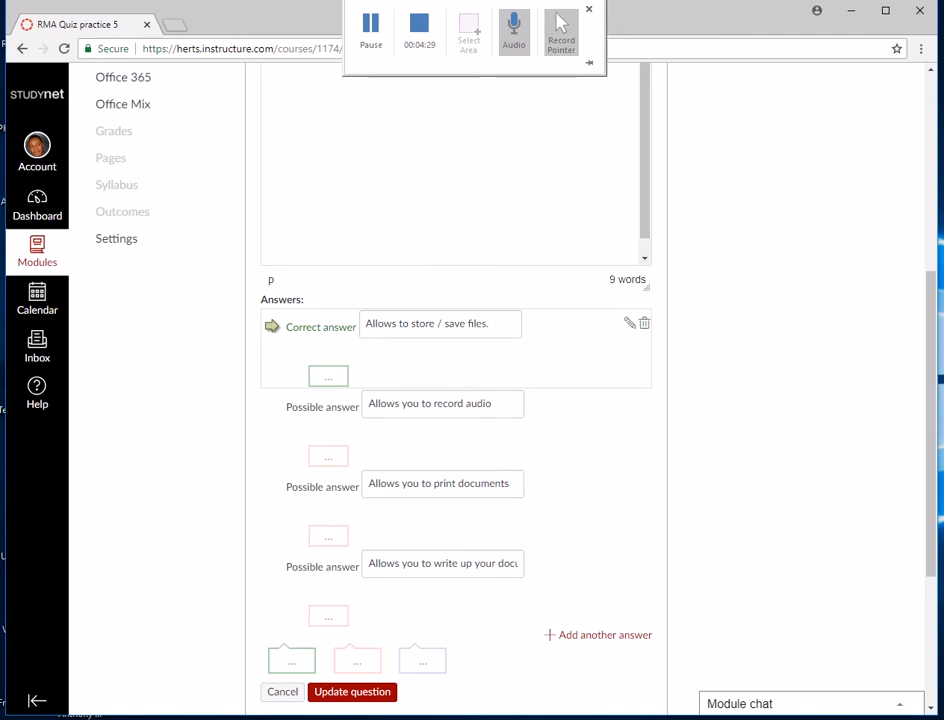
left_click(336, 382)
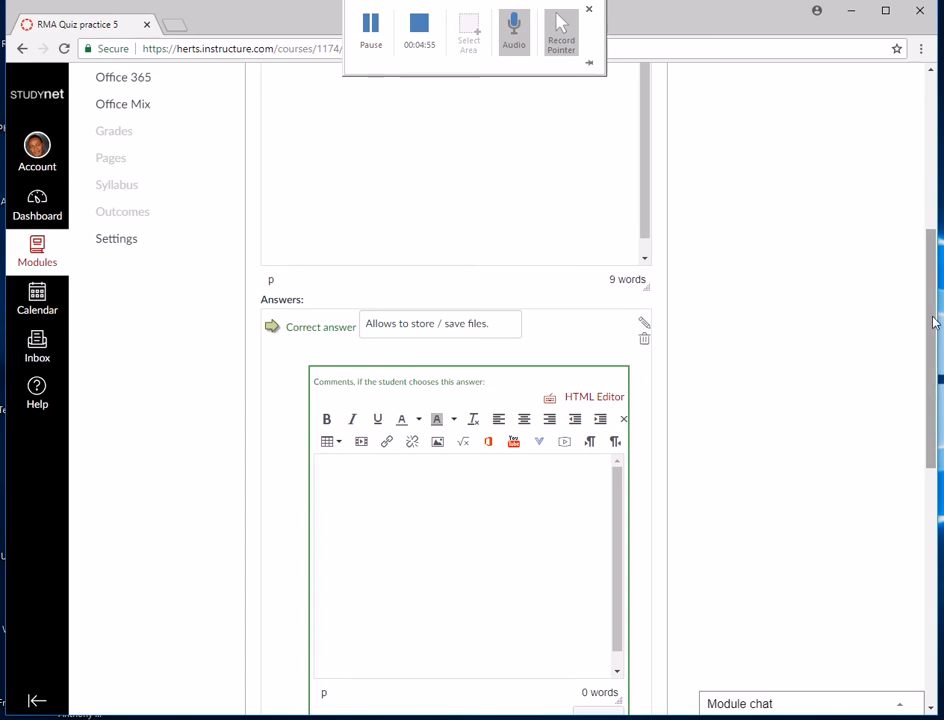
left_click_drag(933, 320, 921, 490)
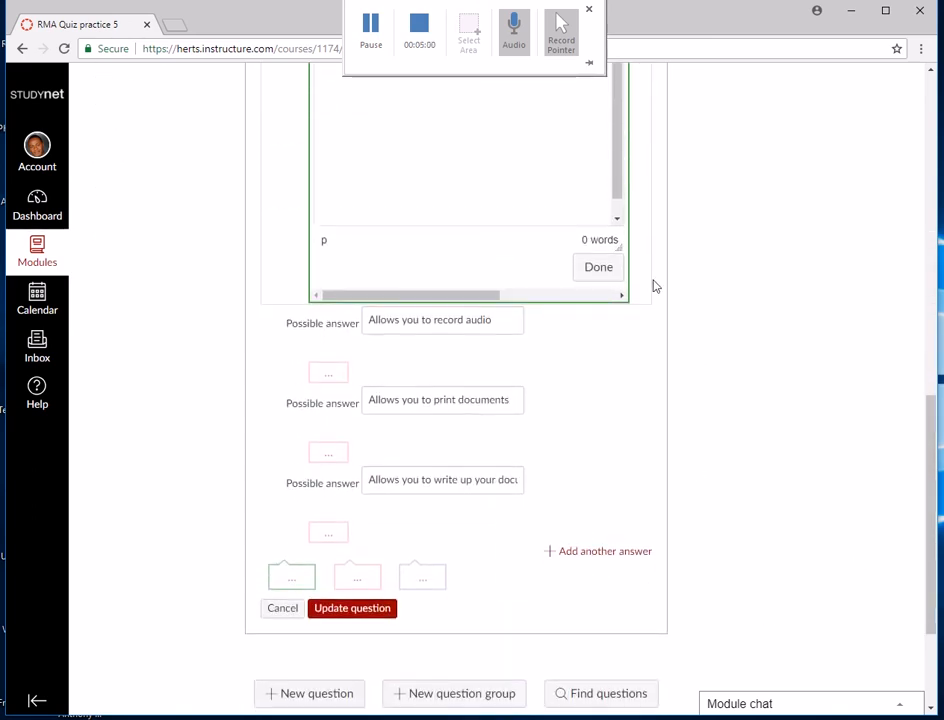
left_click(592, 272)
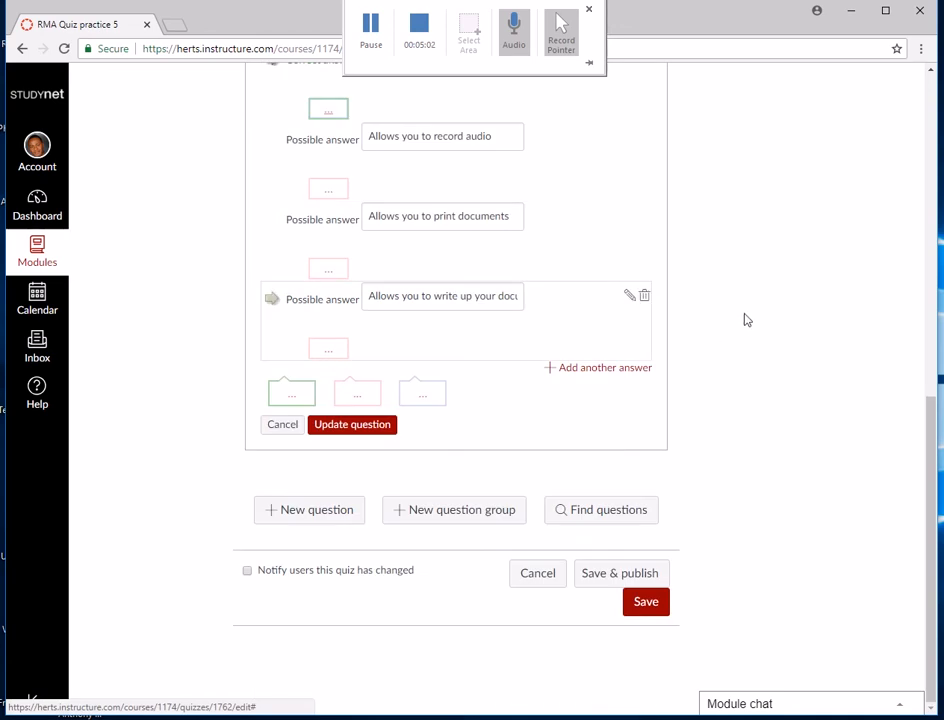
- Open the feedback comment for the "Allows you to record audio" answer and close it, leaving it empty
scroll(640, 205, "up", 3)
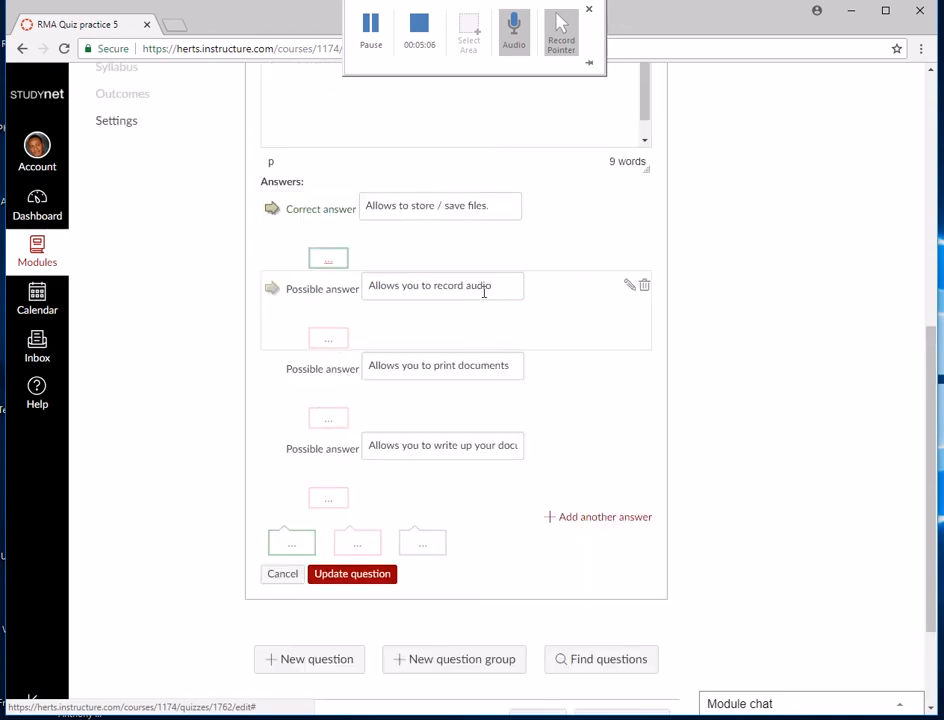
left_click(326, 342)
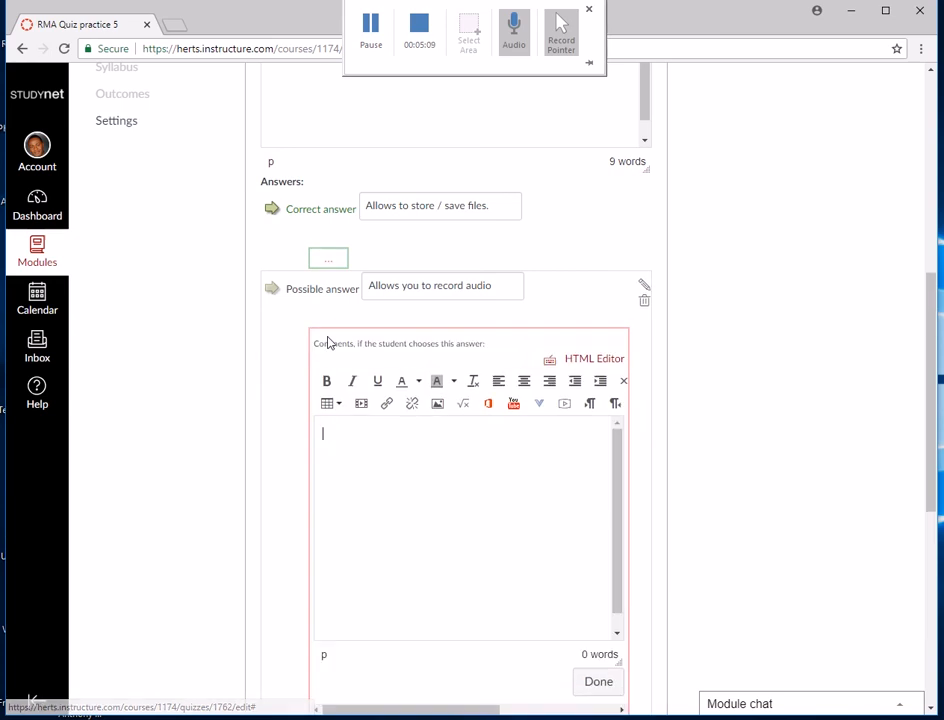
left_click(363, 450)
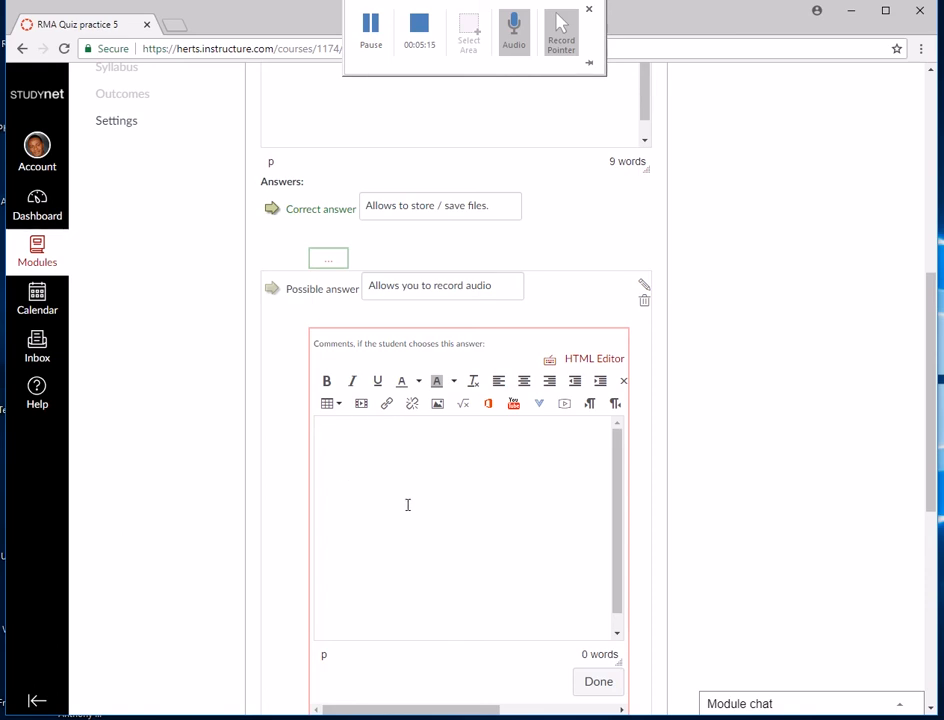
scroll(440, 514, "down", 3)
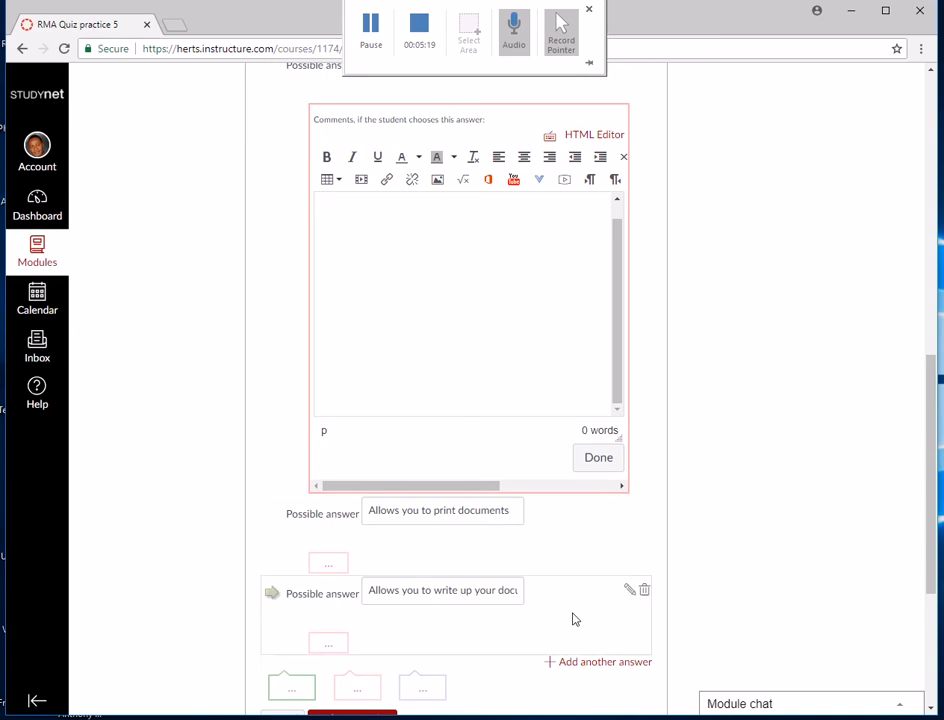
left_click(599, 460)
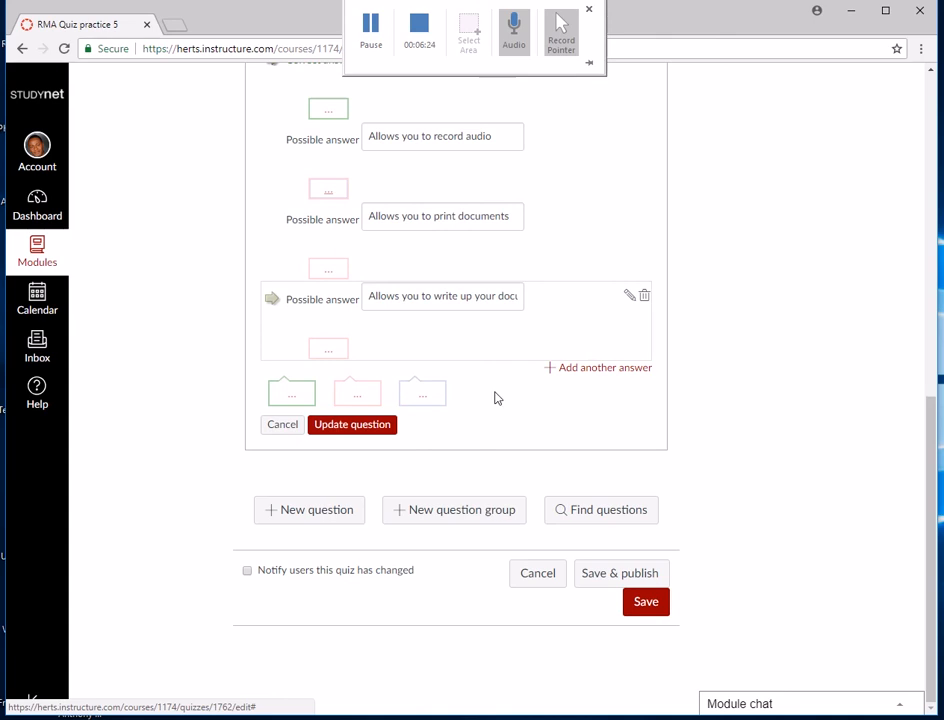
scroll(796, 343, "up", 7)
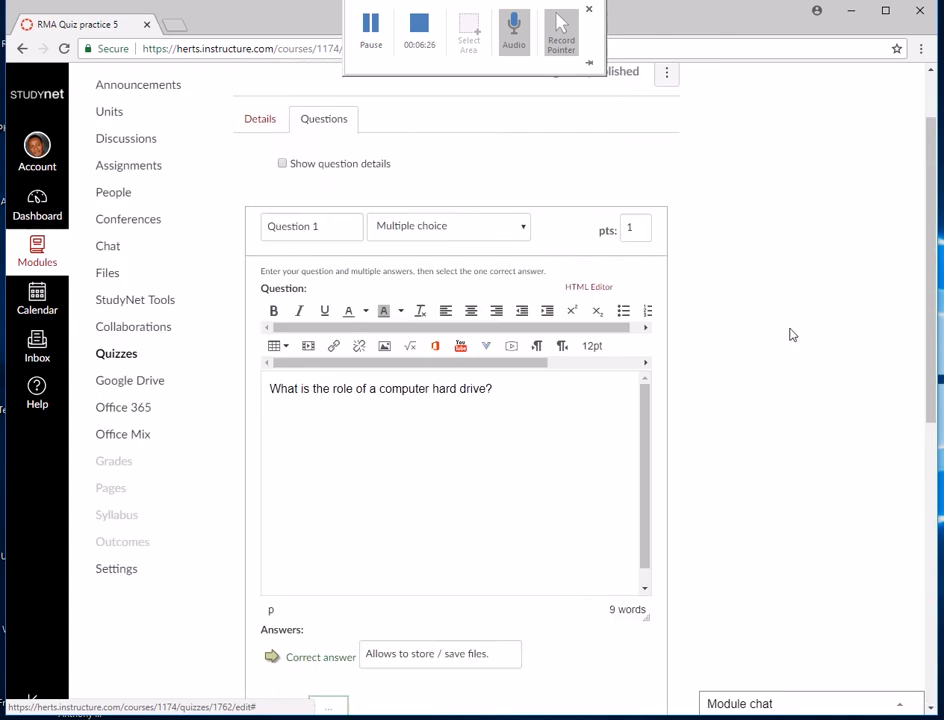
scroll(785, 340, "down", 2)
scroll(781, 350, "down", 4)
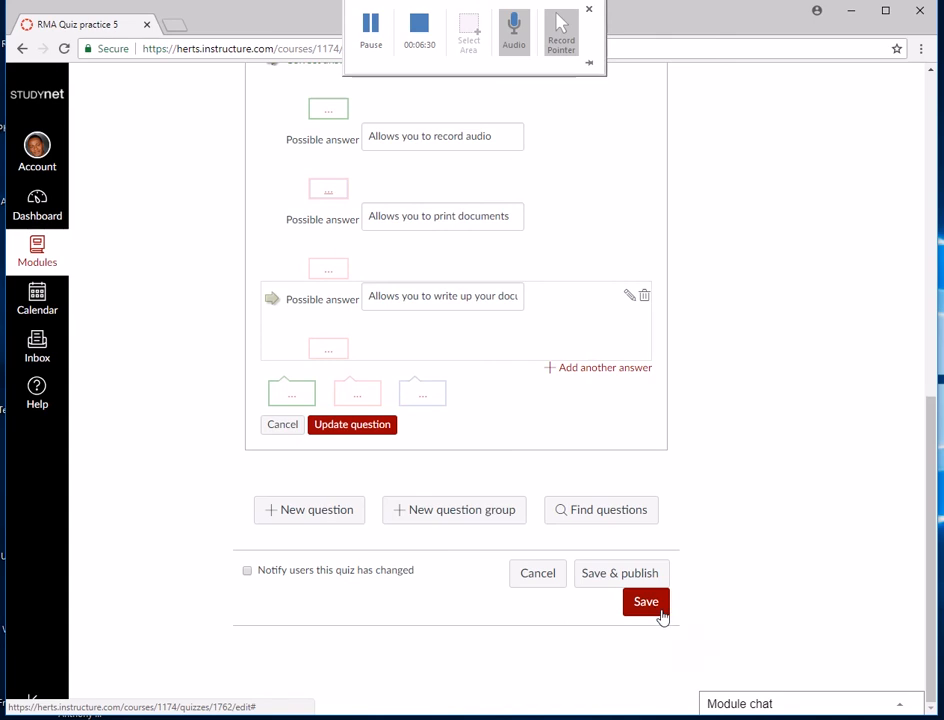
- Save the practice quiz without publishing it
scroll(657, 608, "up", 7)
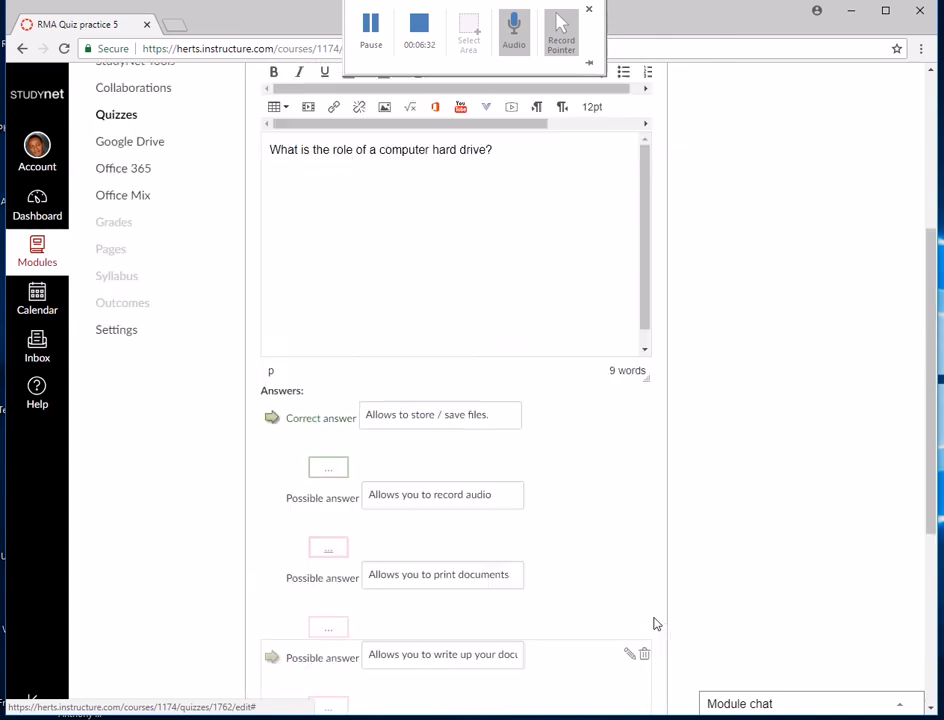
scroll(653, 650, "down", 7)
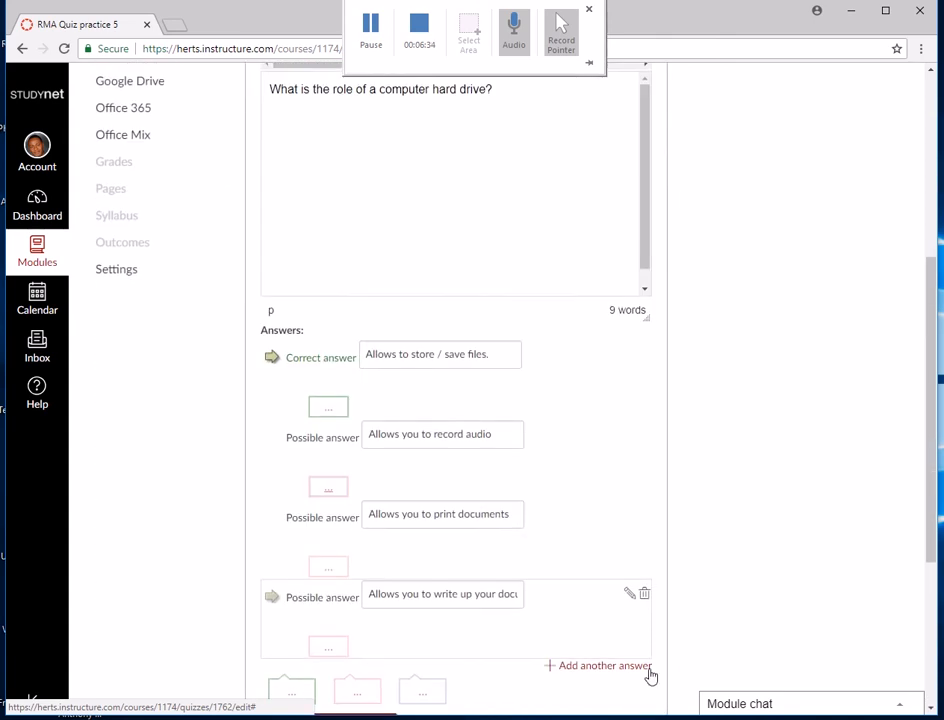
left_click(655, 609)
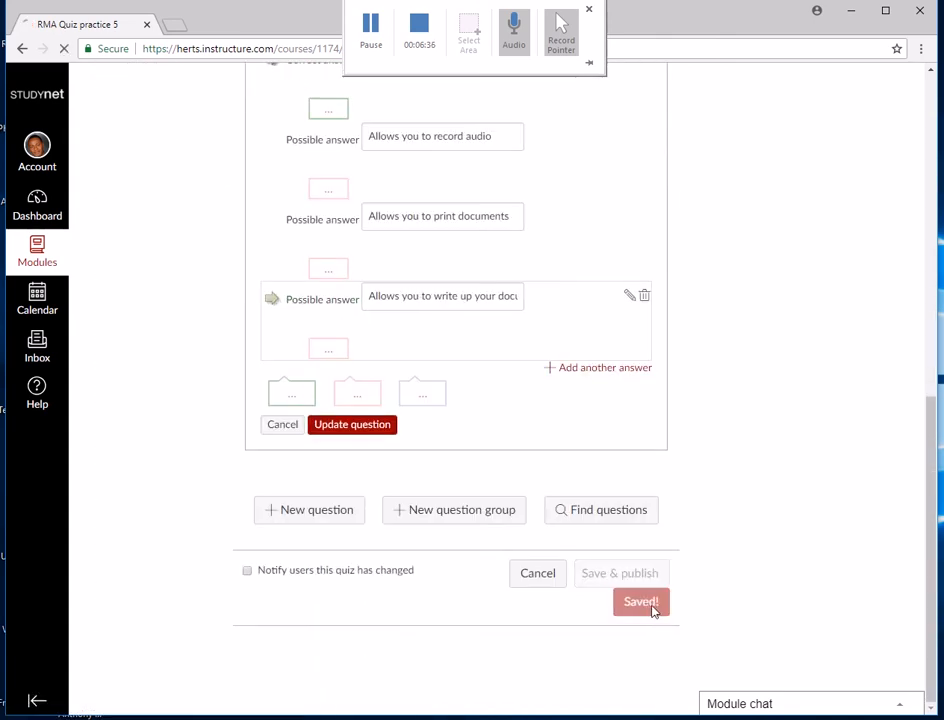
- Preview the saved draft of the quiz and check how Question 1 and its answer choices are presented
scroll(805, 548, "down", 3)
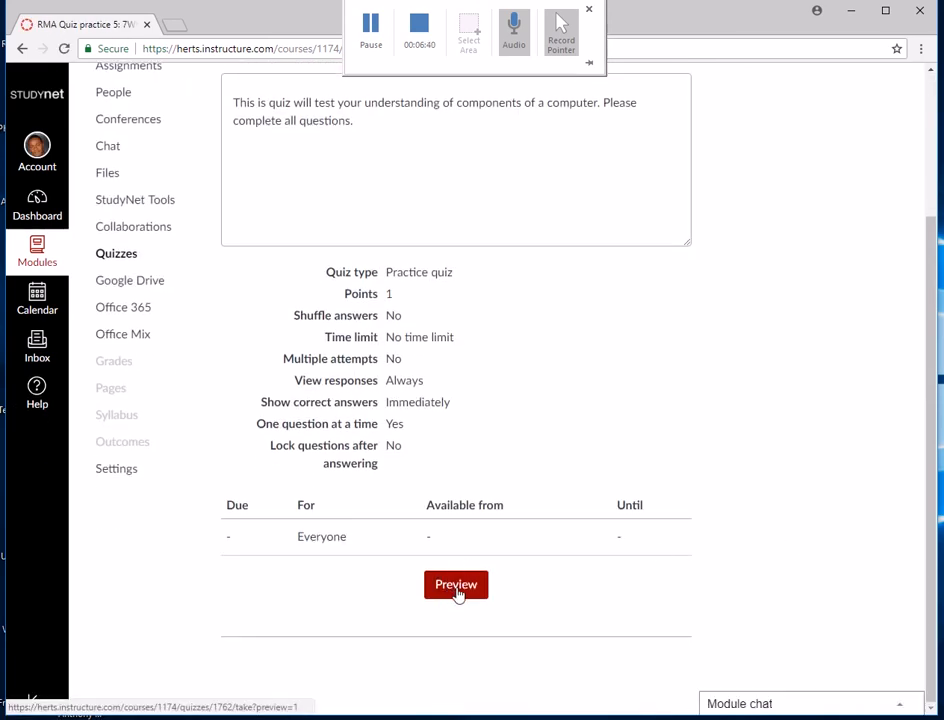
left_click(452, 590)
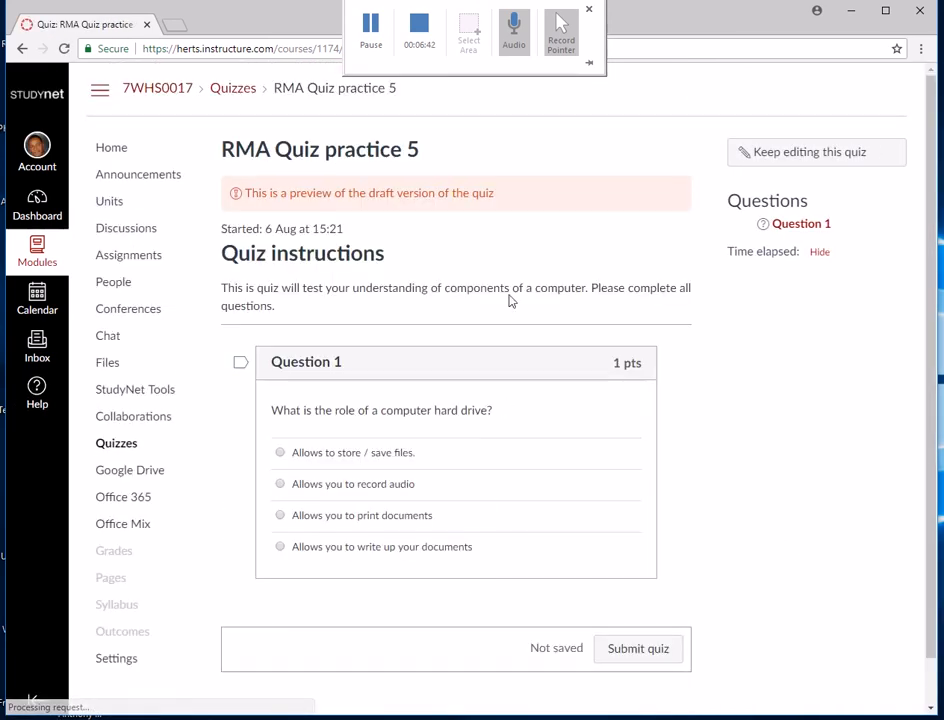
scroll(510, 298, "down", 1)
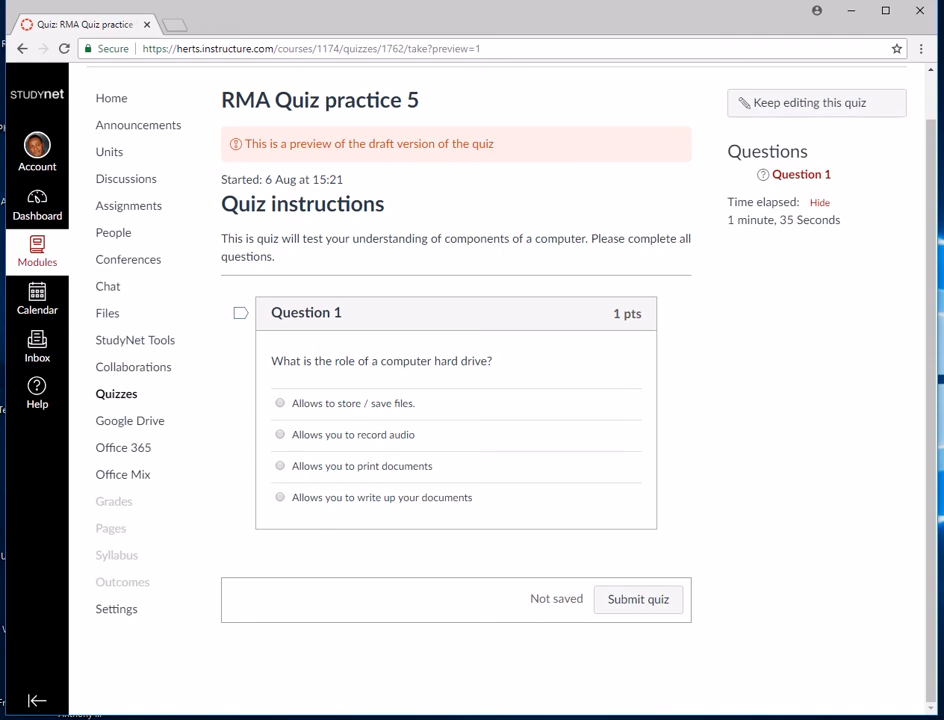
- Leave the preview to keep editing the quiz and show its list of questions
left_click(816, 104)
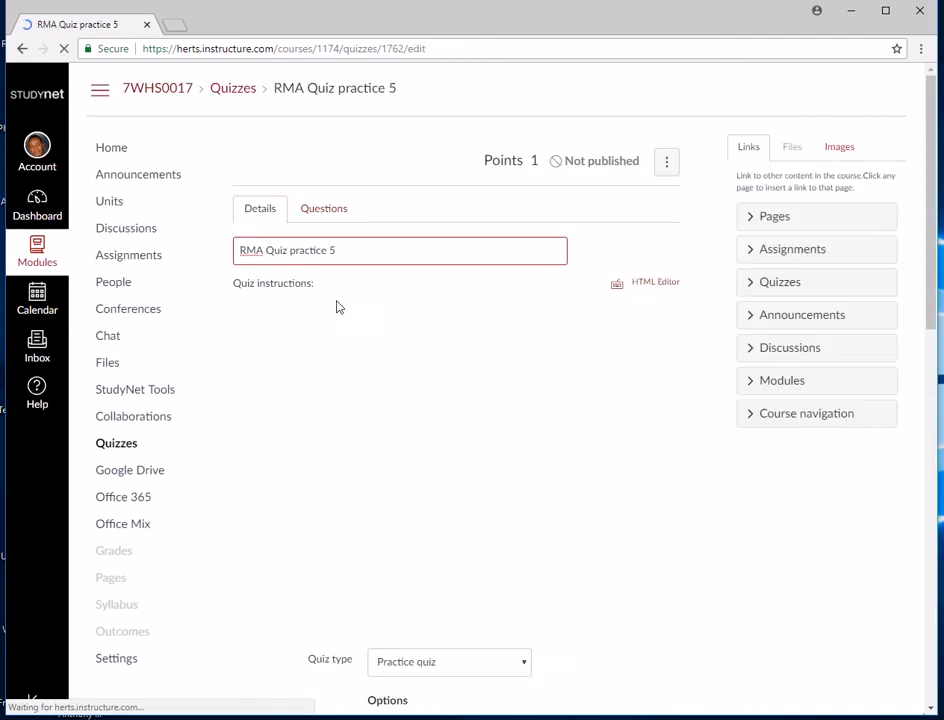
left_click(318, 211)
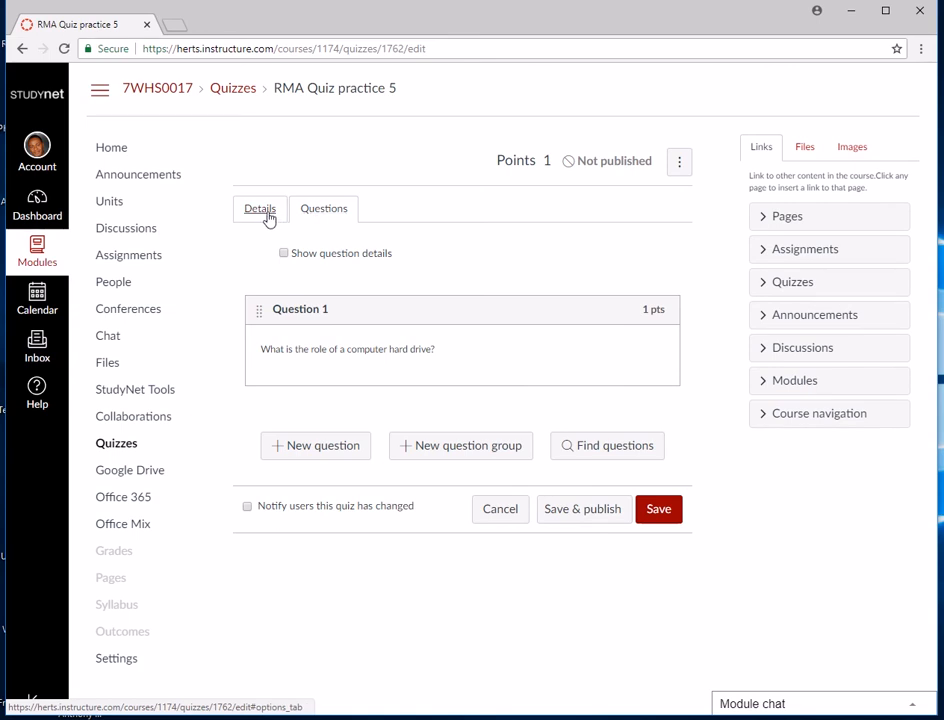
left_click(268, 211)
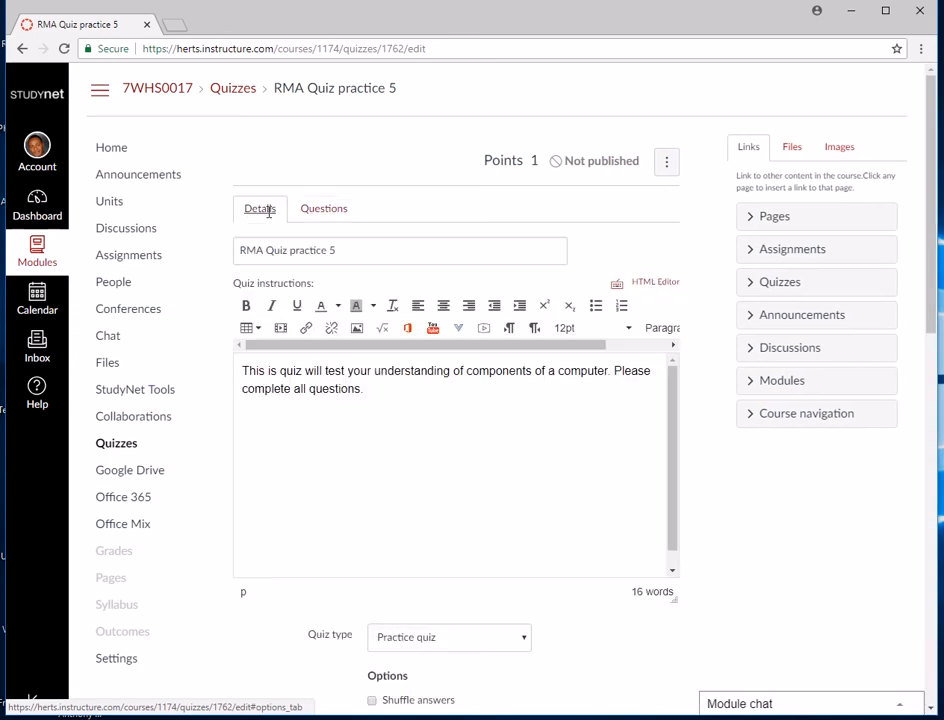
left_click(326, 210)
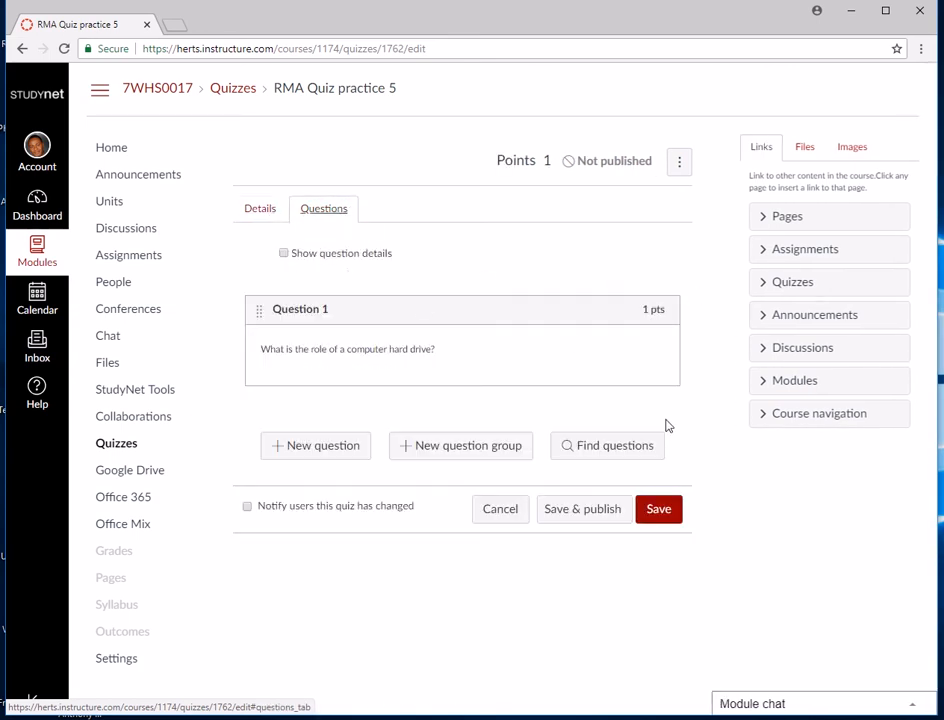
- Add a multiple choice question titled "Question 2" with the question text "What is a Scanner used for in computing?"
left_click(315, 450)
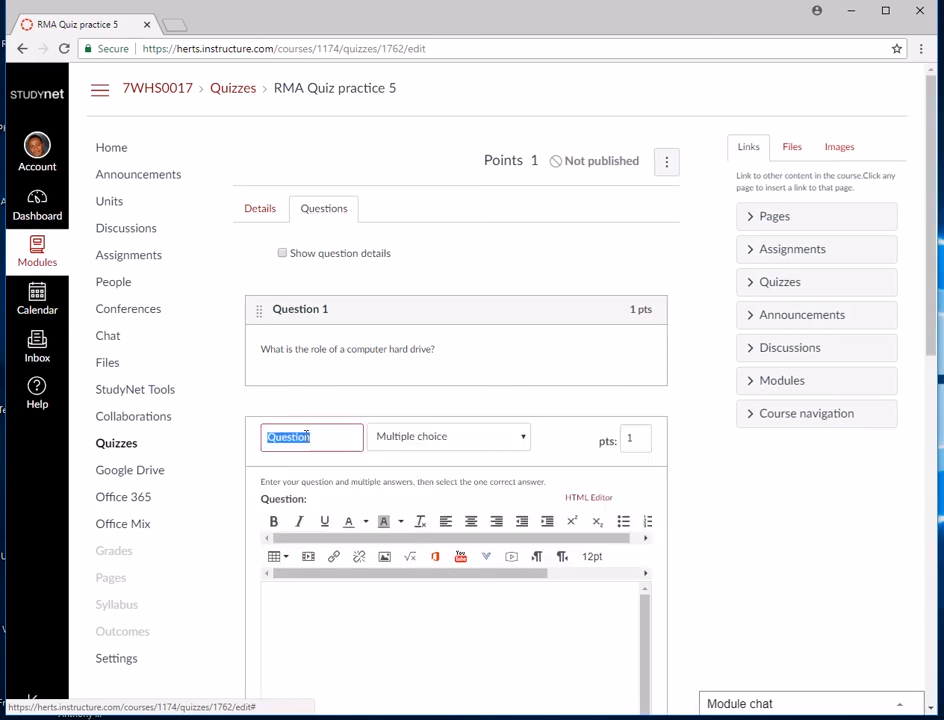
left_click(330, 435)
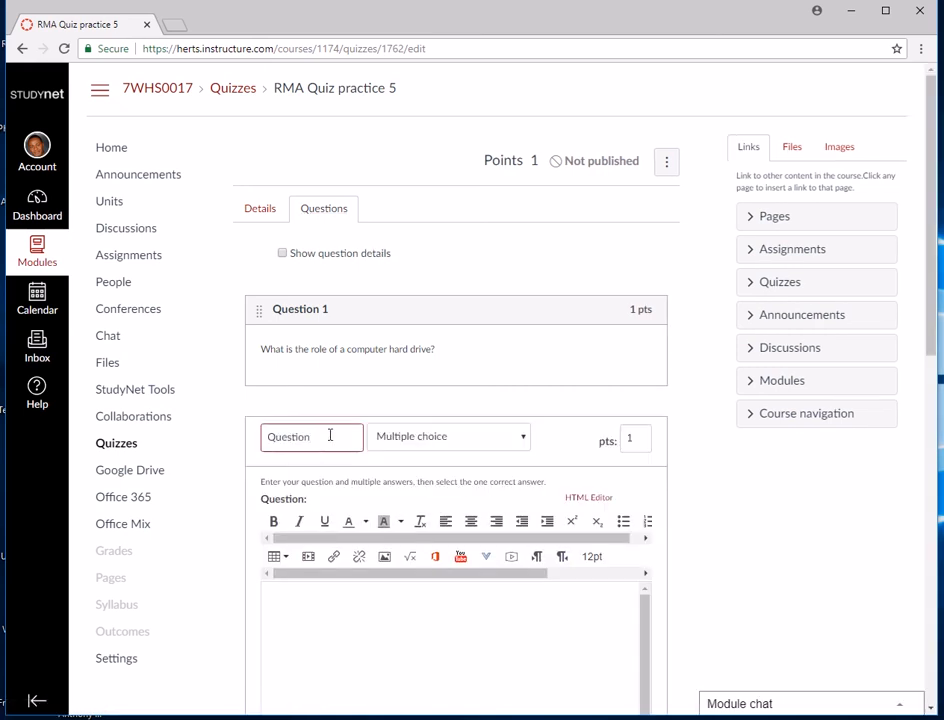
scroll(366, 560, "down", 3)
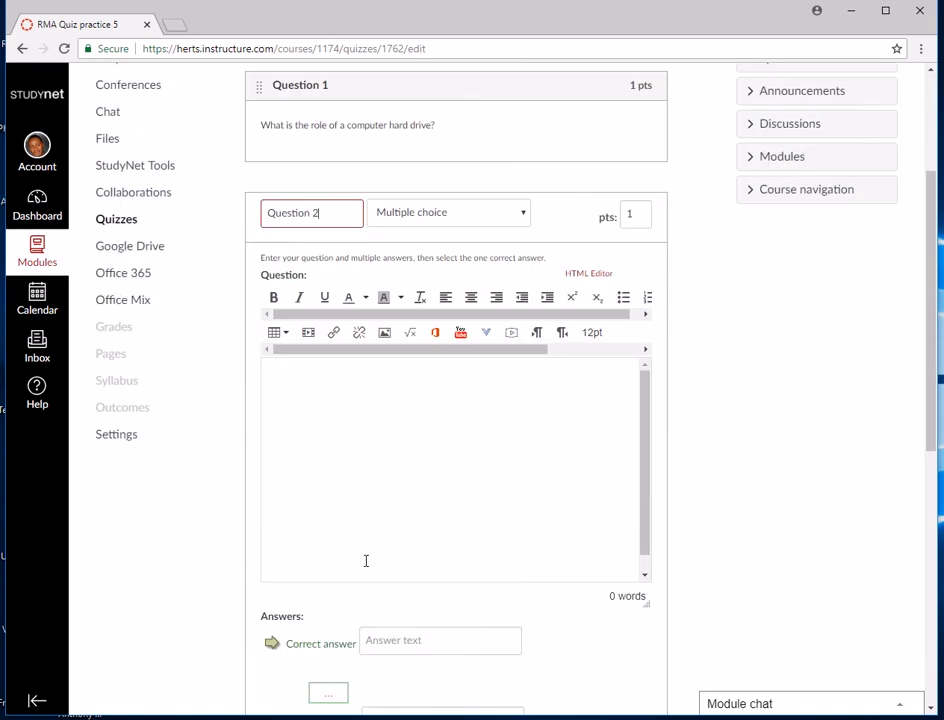
left_click(297, 390)
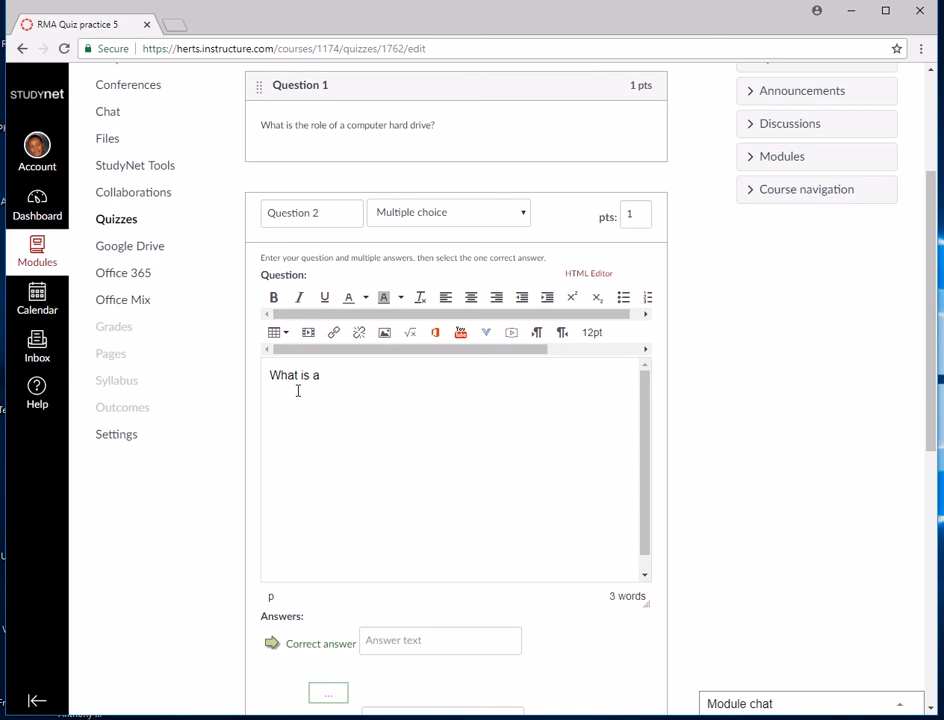
type("What is a Scanner used for in computing?")
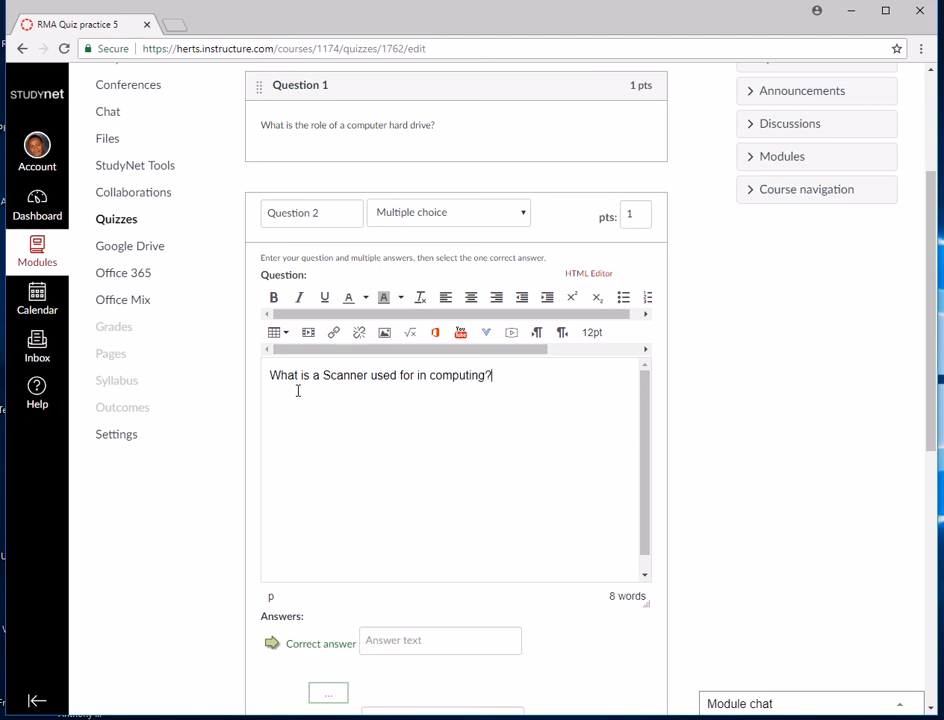
- Enter "Allows you to scan in documents / images etc and be able to store them on a computer" as Question 2's correct answer
scroll(362, 535, "down", 1)
left_click(396, 565)
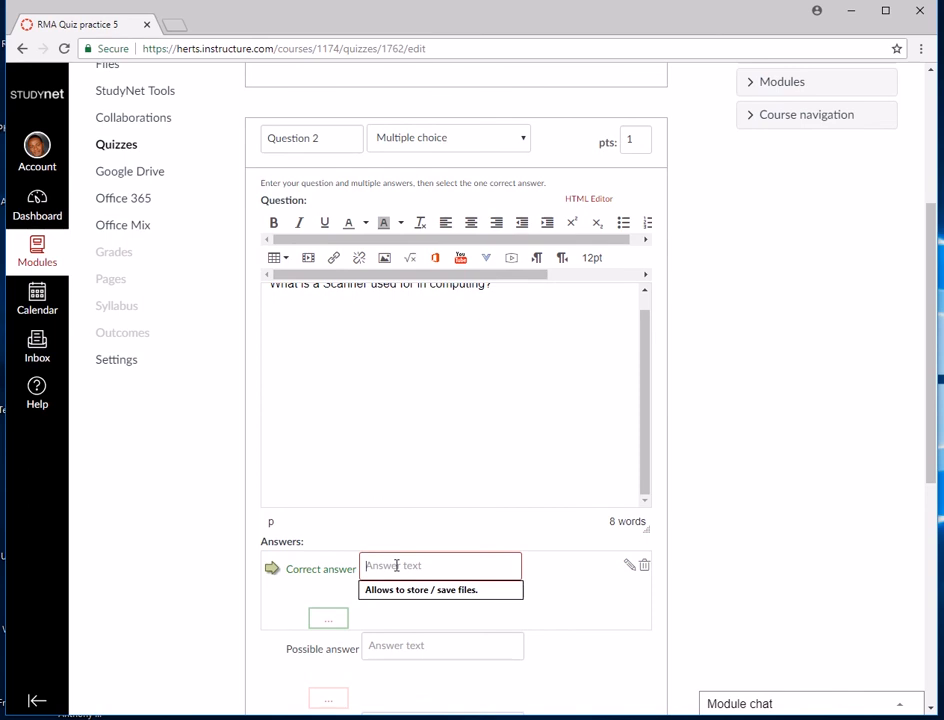
type("Alows")
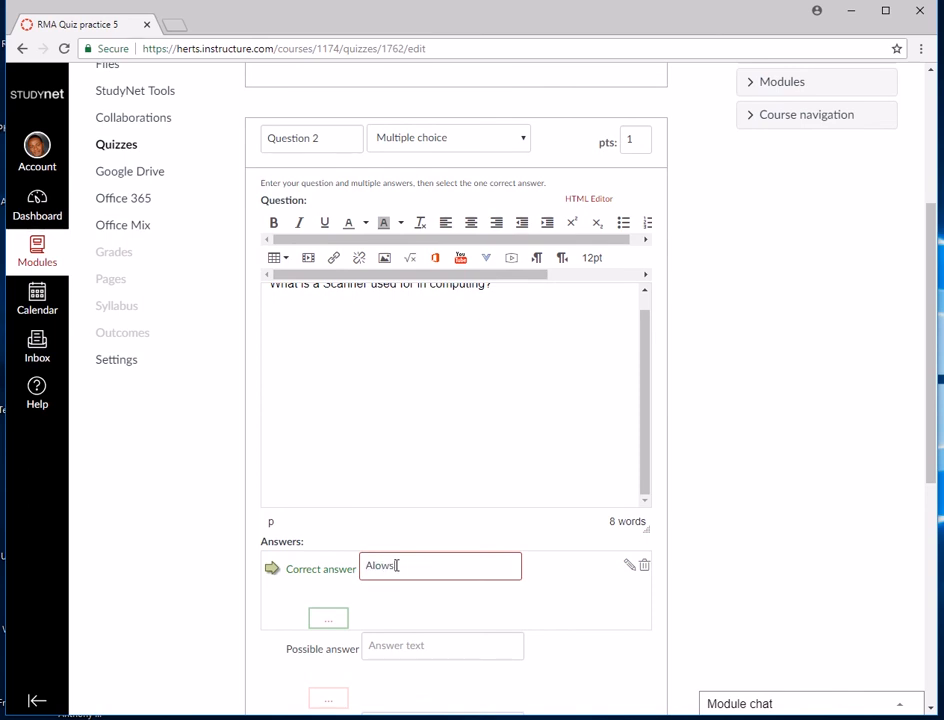
key("BackSpace")
key("BackSpace")
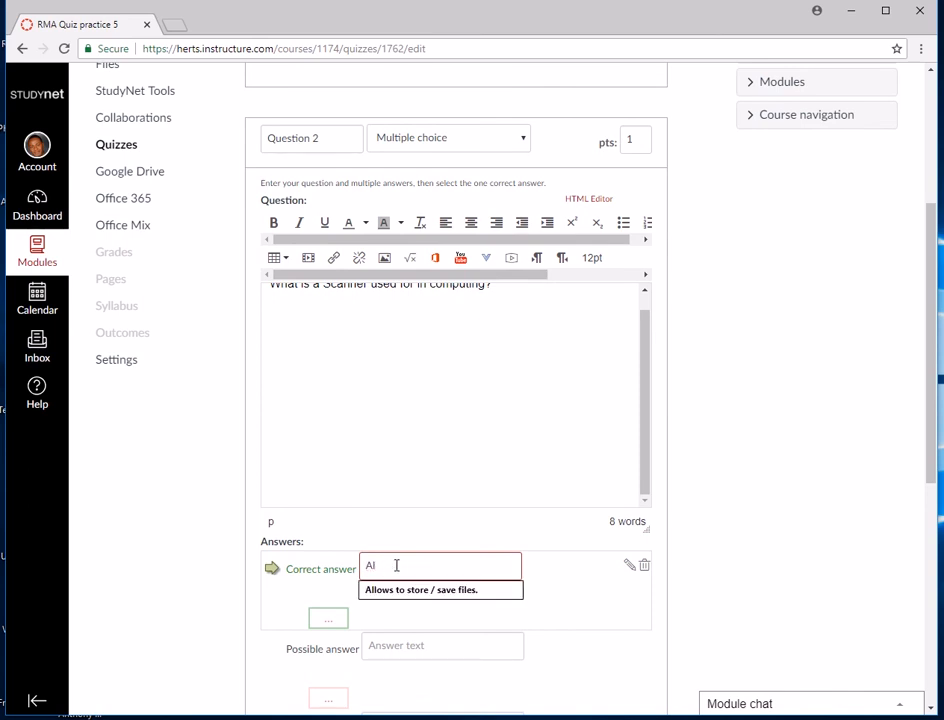
type("lows you to scan in do")
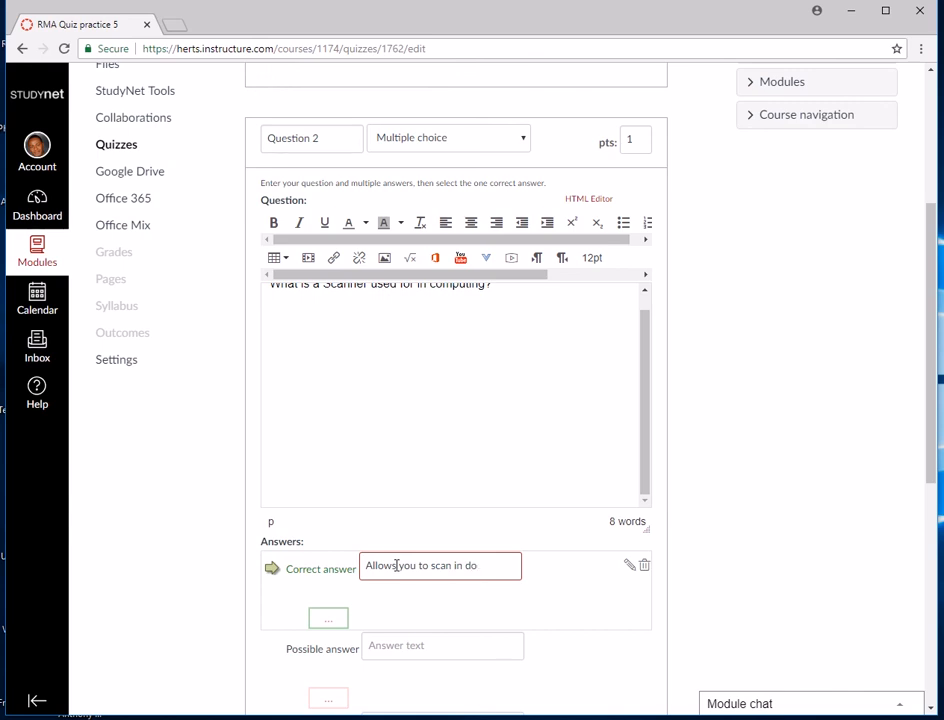
type("ents / ")
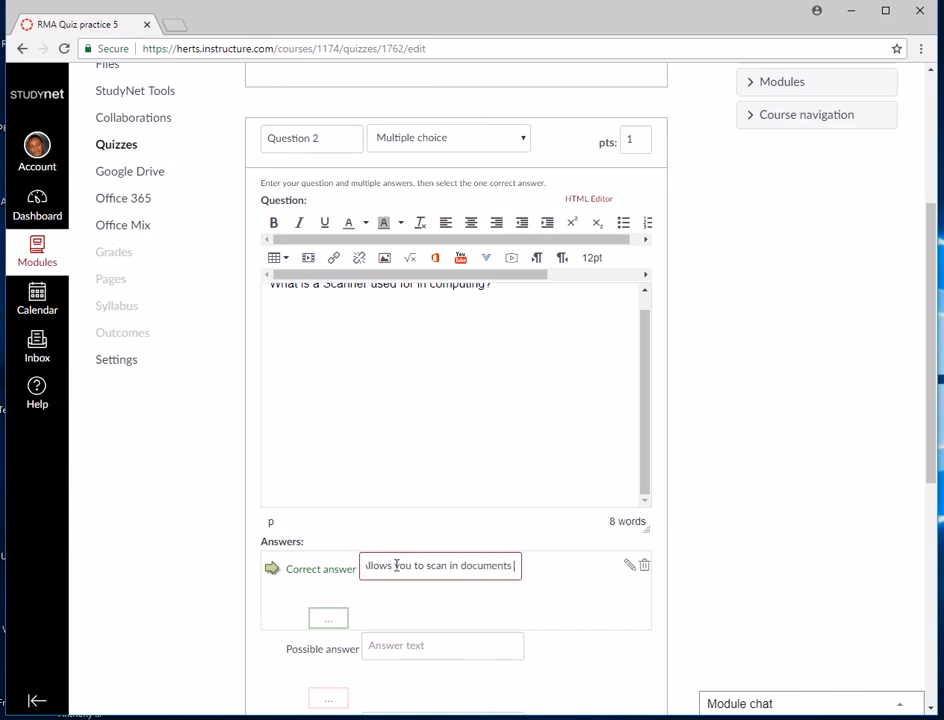
type("ima")
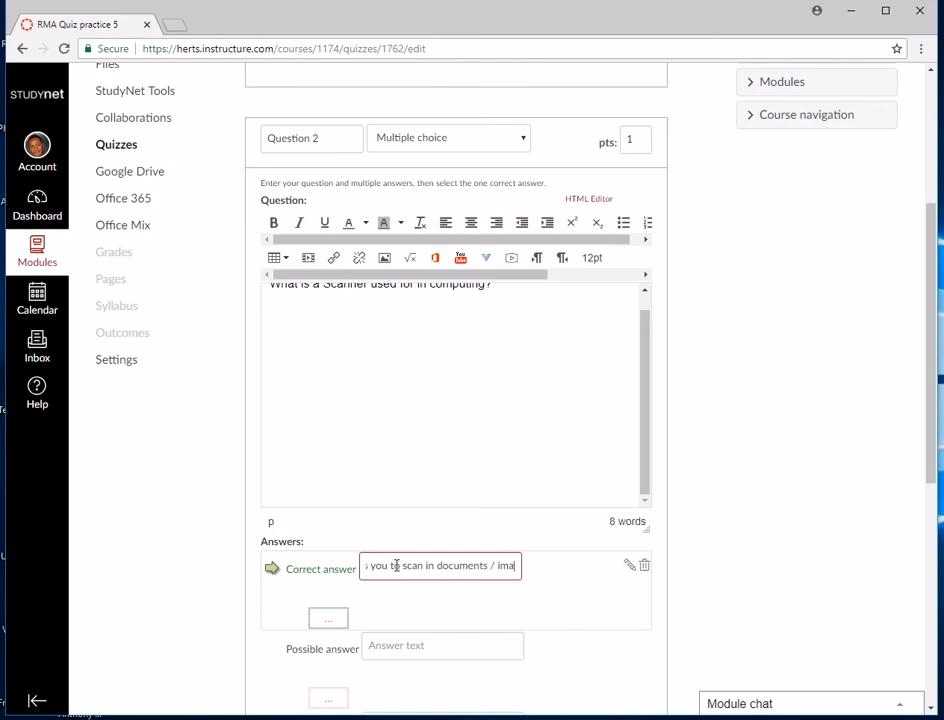
type("ges etc")
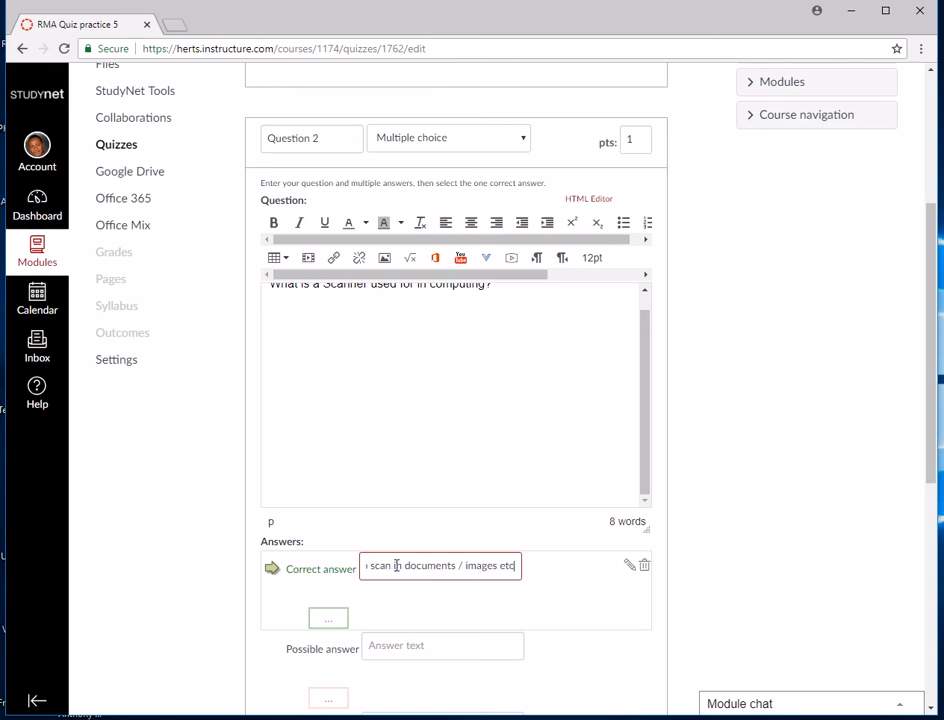
type(" and be")
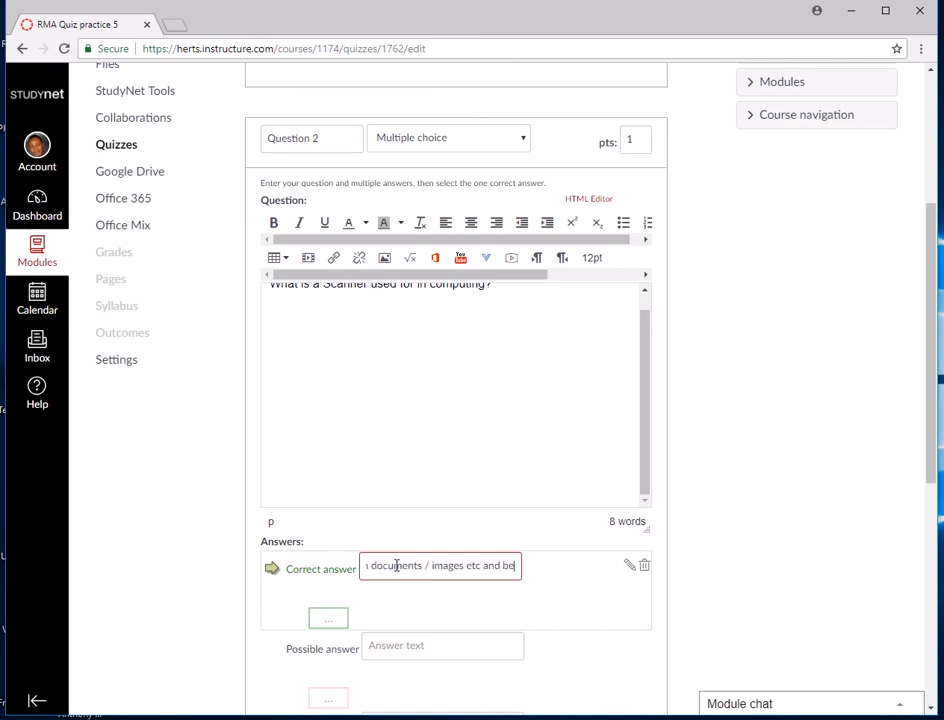
type(" able")
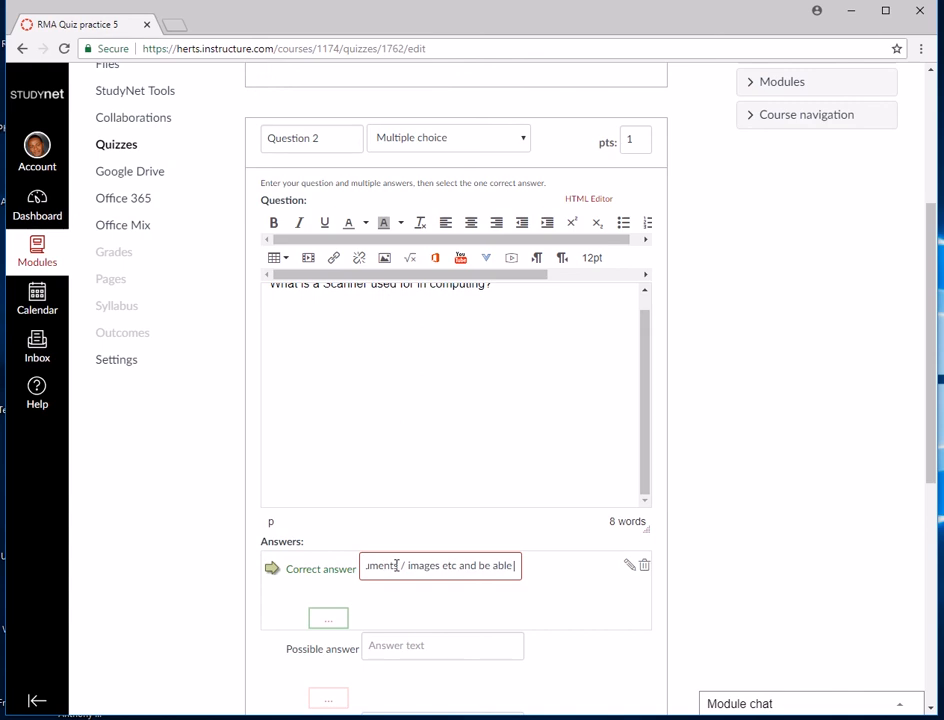
type(" to s")
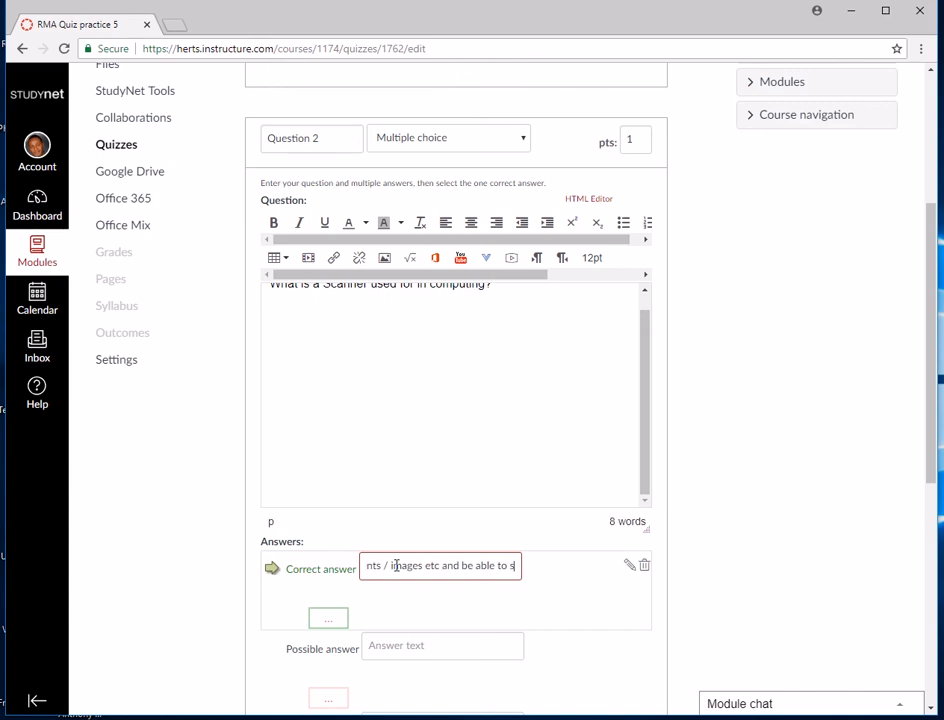
type("tore them")
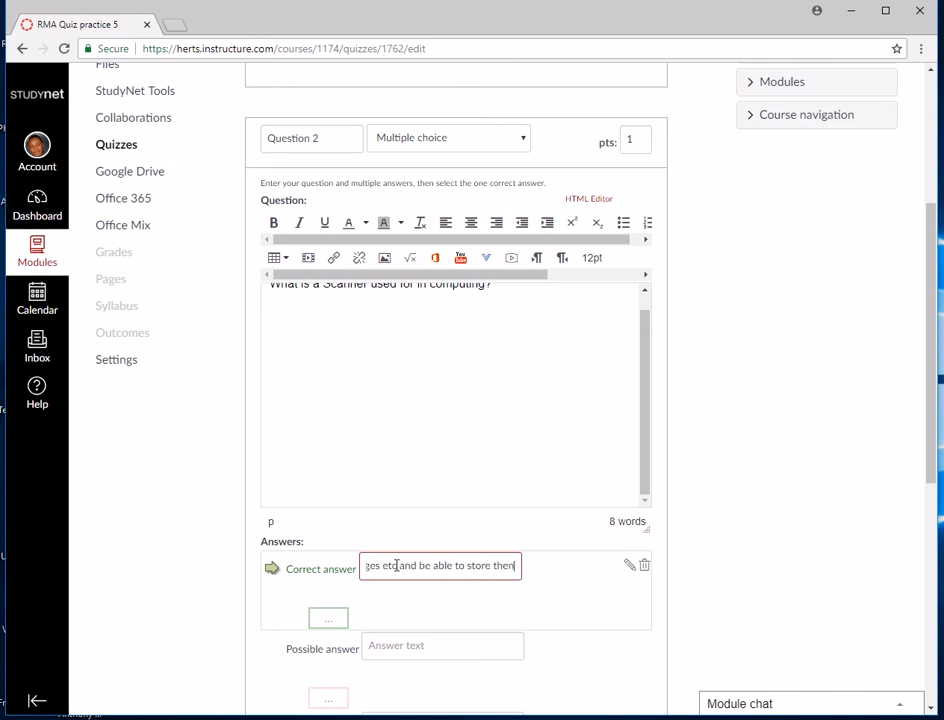
type(" on a")
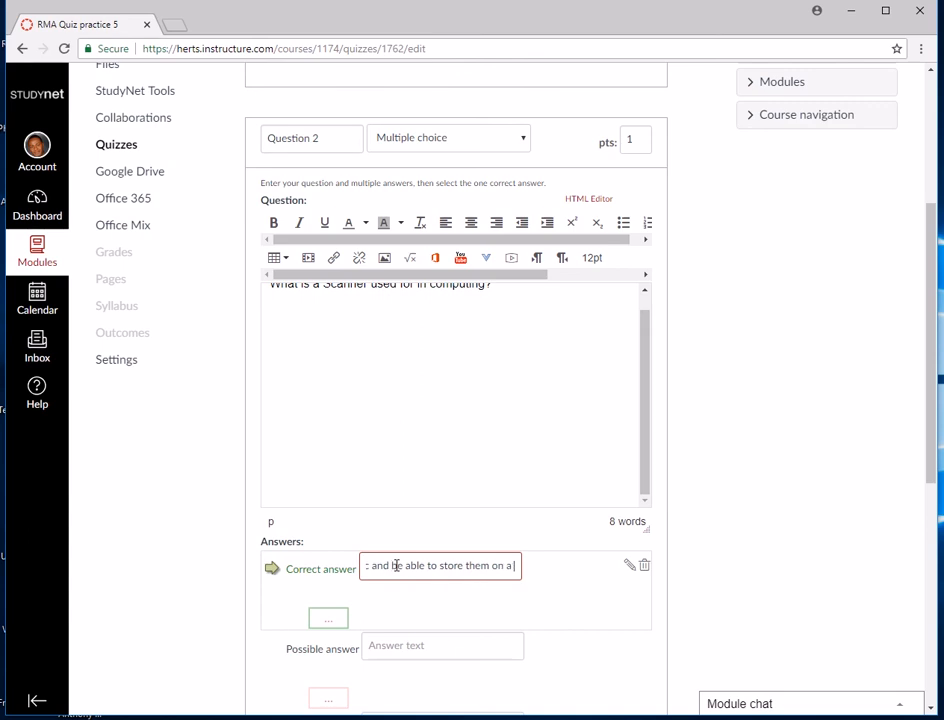
type(" computer")
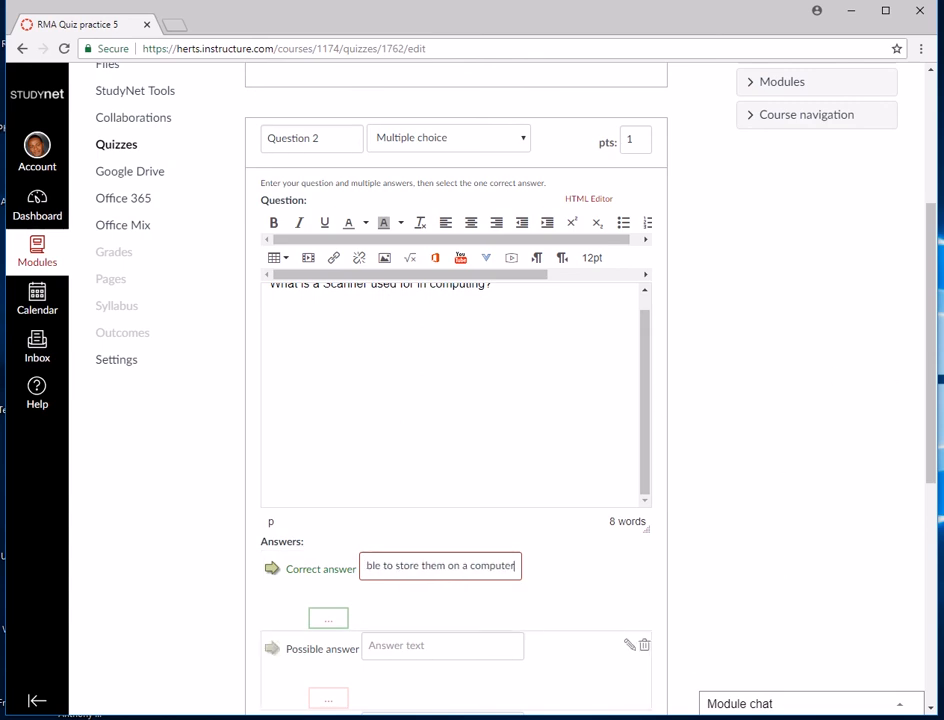
- Fill in Question 2's first two incorrect answers with "Allows you to scan viruses" and "Allows you to scan for new things"
left_click_drag(928, 390, 922, 485)
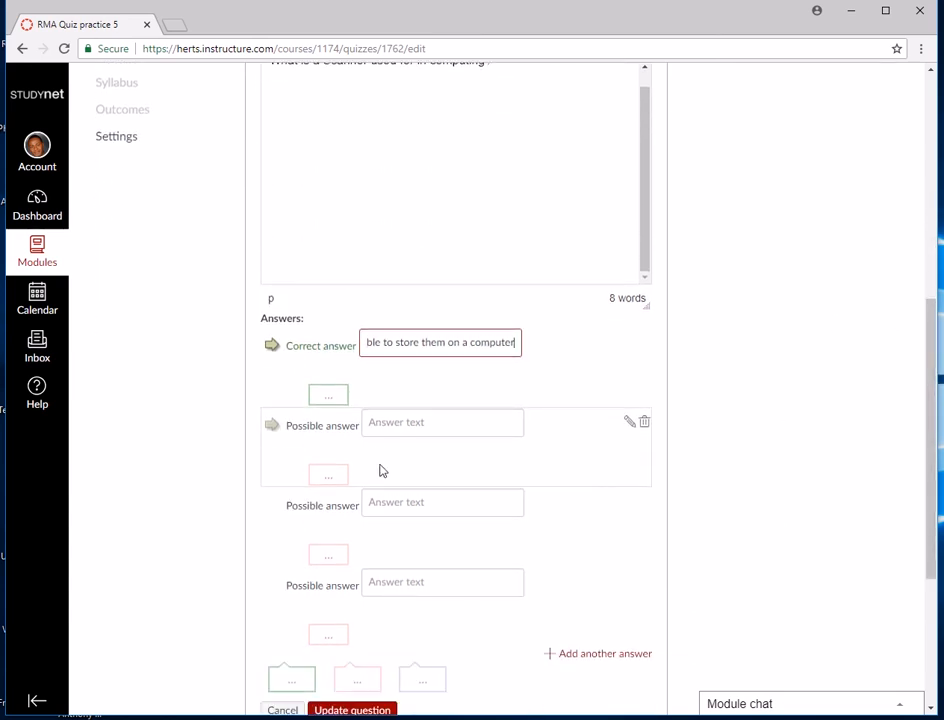
left_click(392, 424)
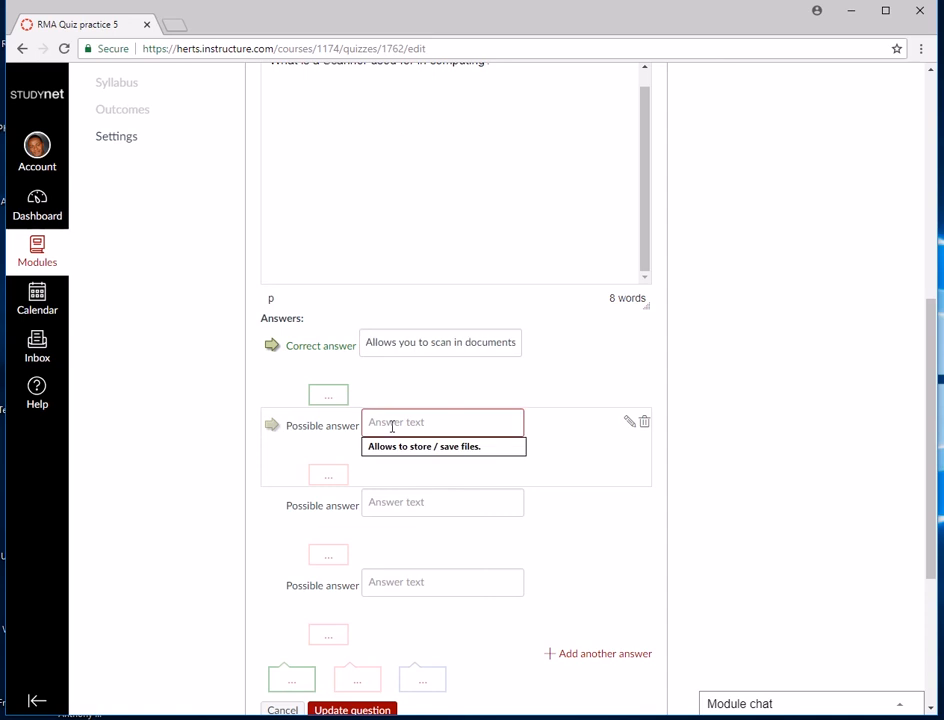
type("A")
type("you to scan viruses")
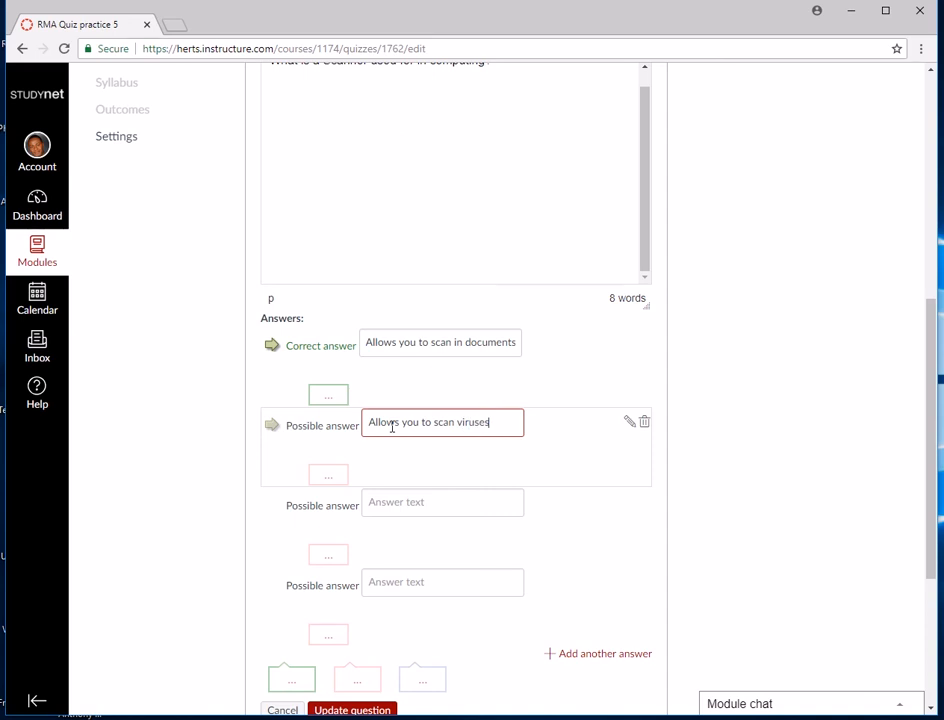
left_click(390, 505)
type("A")
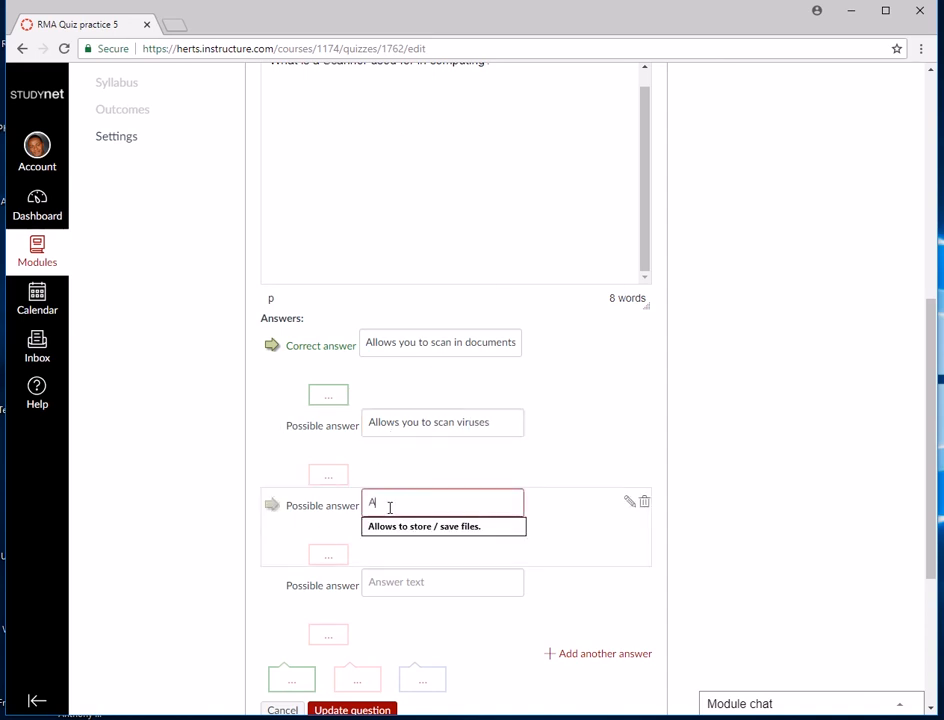
type("llows you to scan for new")
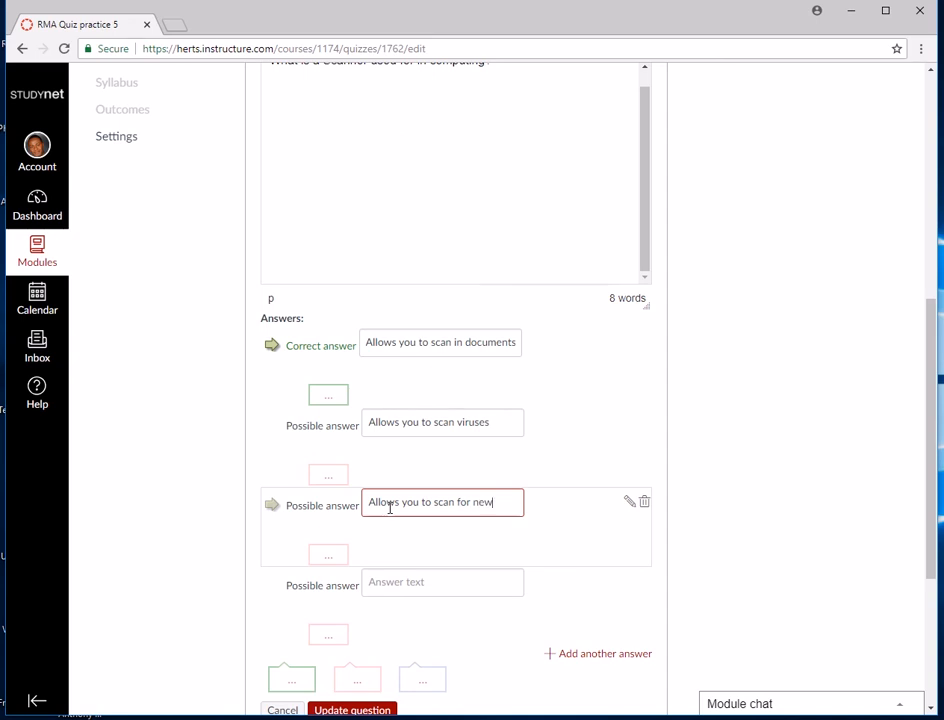
type("things")
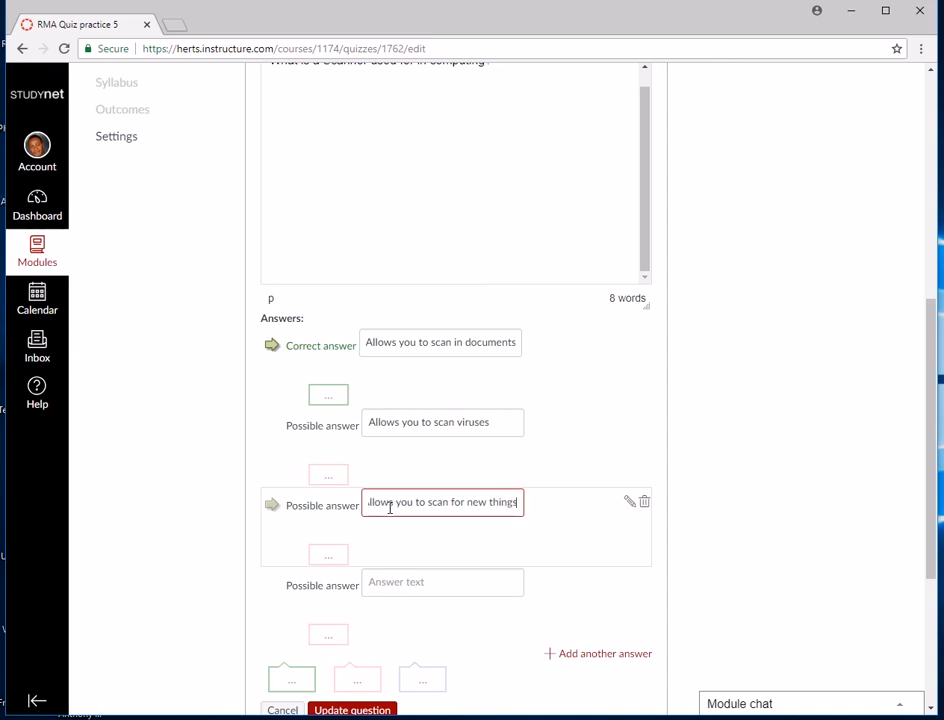
- Fill in Question 2's last incorrect answer with "Allows you to scan for storage information", correcting its misspelled words
scroll(407, 569, "down", 3)
left_click(392, 297)
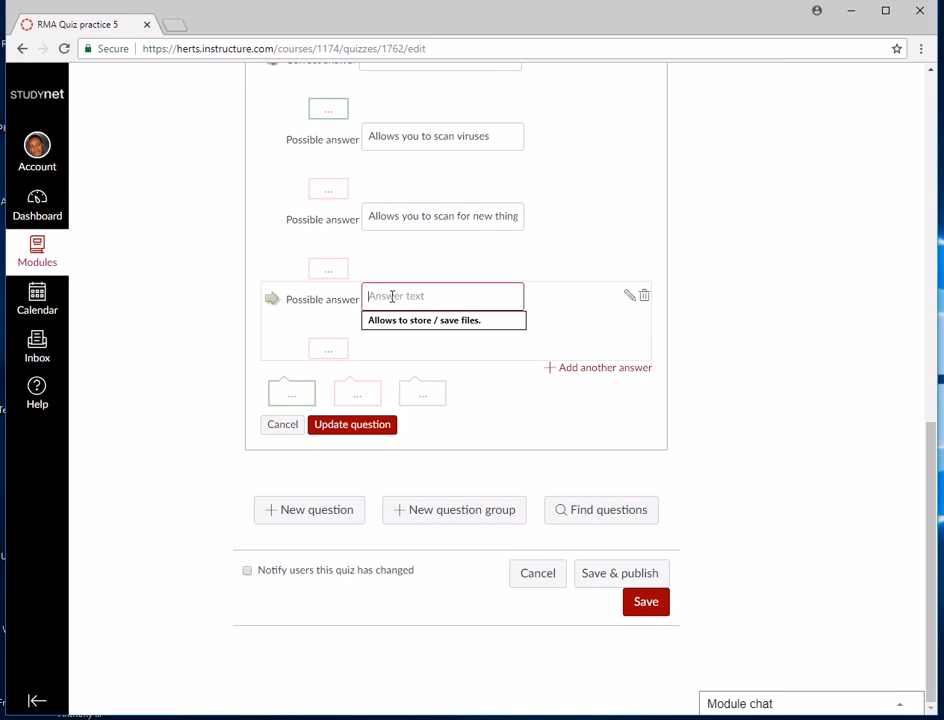
type("Allows you to scan for stora")
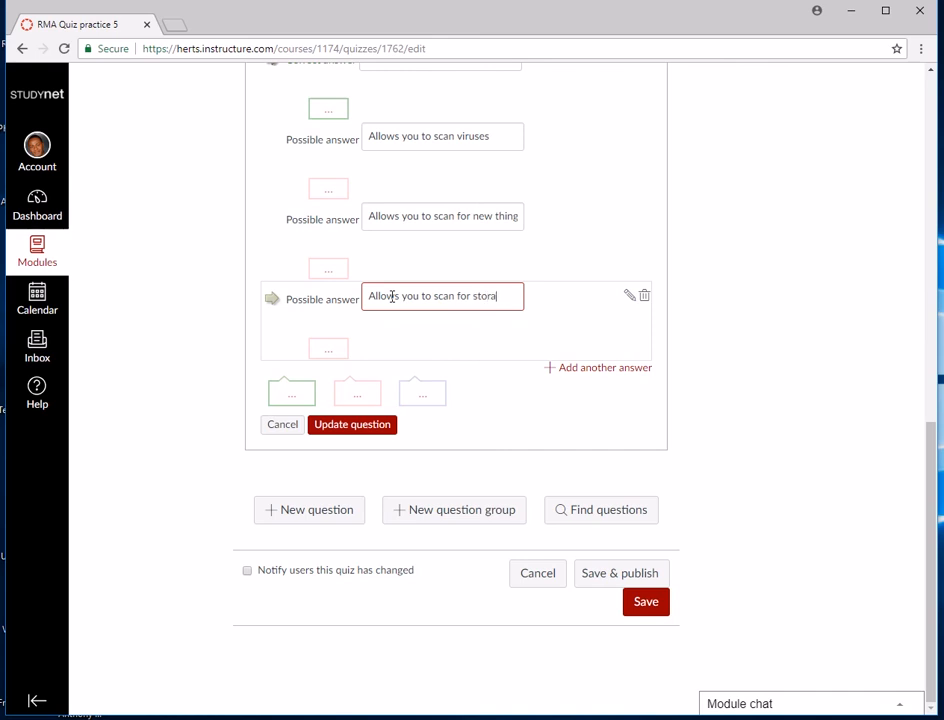
type("nge imfo")
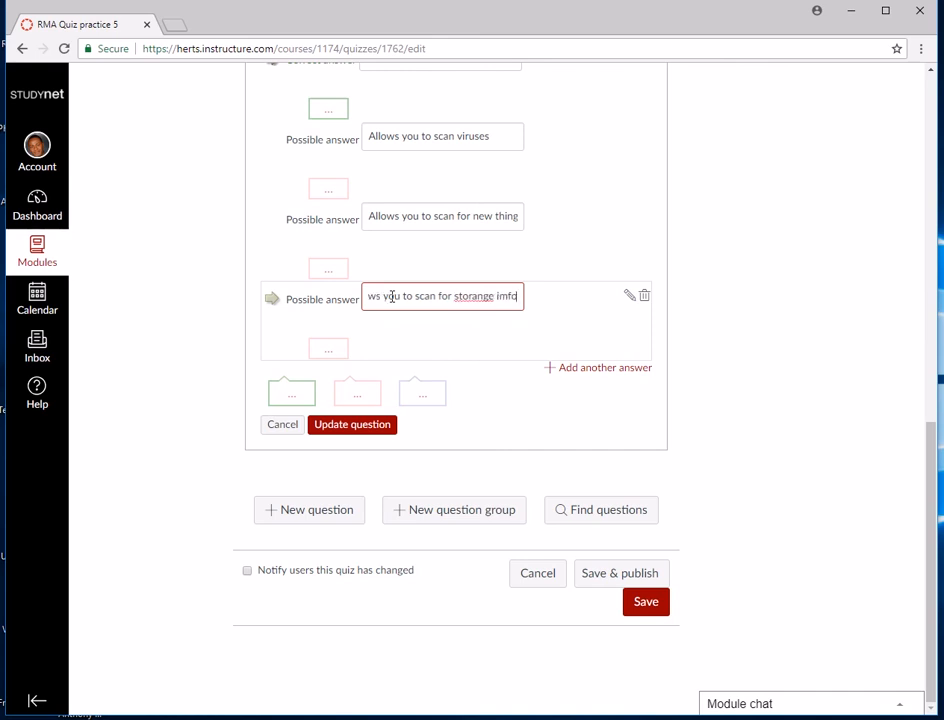
type("rmation")
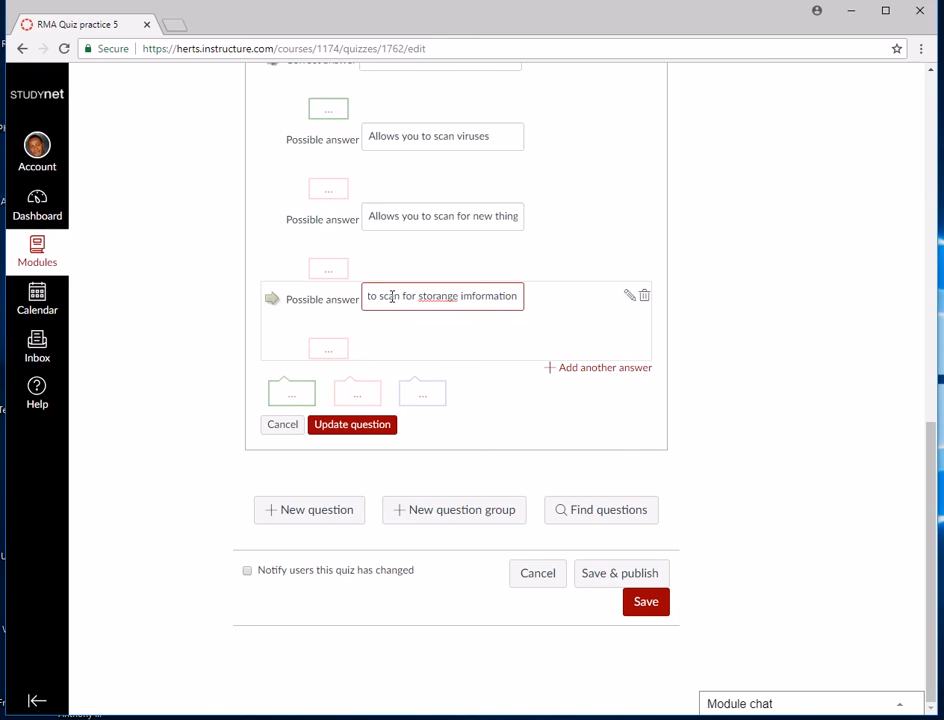
right_click(447, 298)
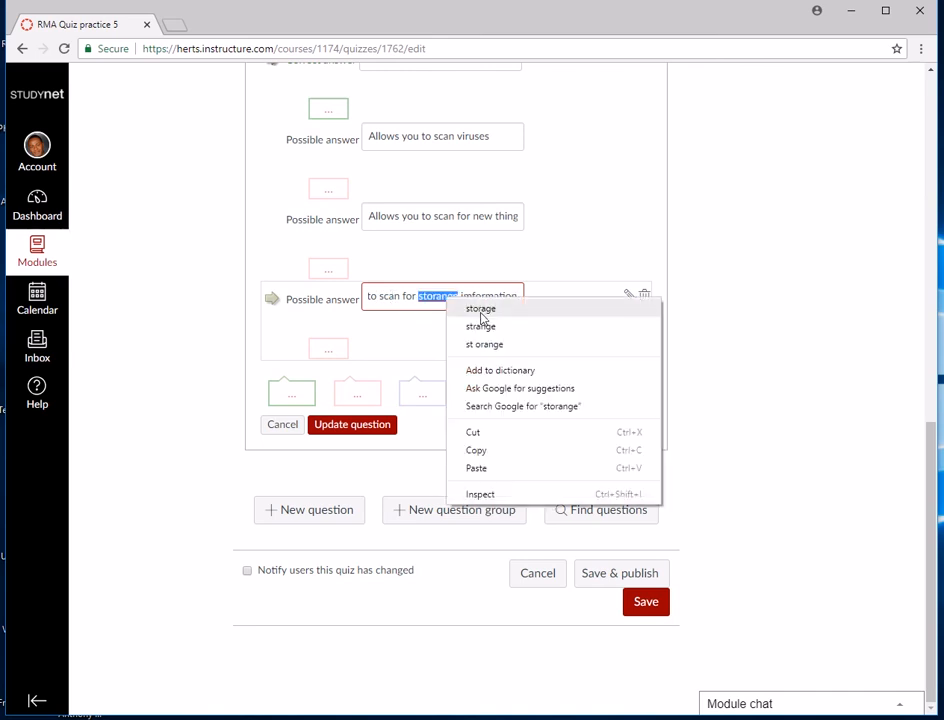
left_click(481, 309)
scroll(504, 320, "up", 1)
right_click(488, 371)
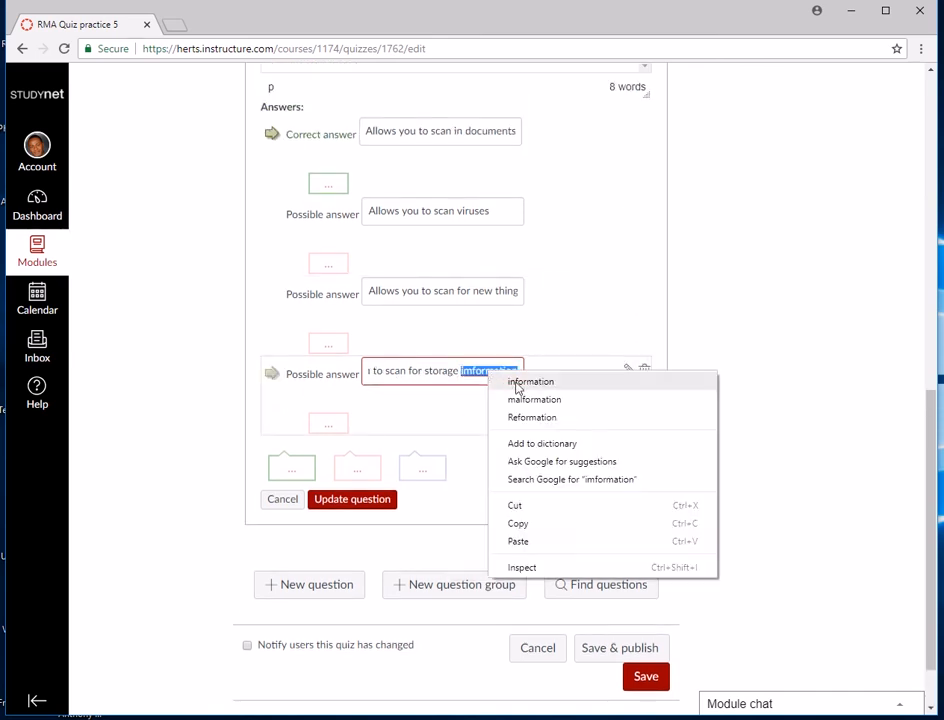
left_click(517, 383)
scroll(541, 320, "up", 5)
scroll(466, 436, "down", 4)
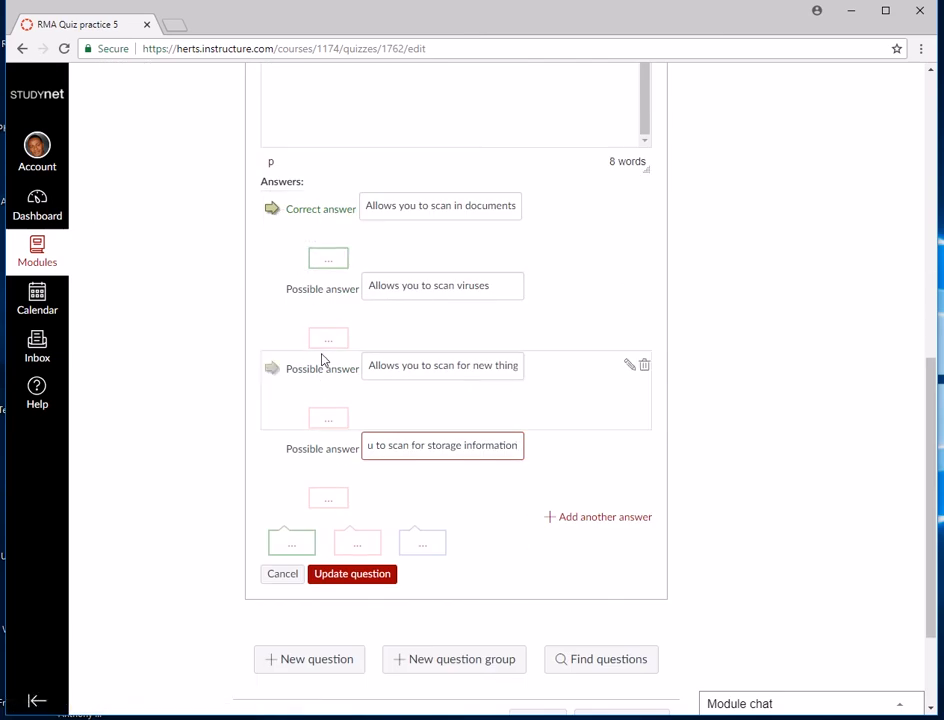
- Mark Question 2's last answer as correct, and set the first answer about scanning in documents back as the correct one
left_click(272, 451)
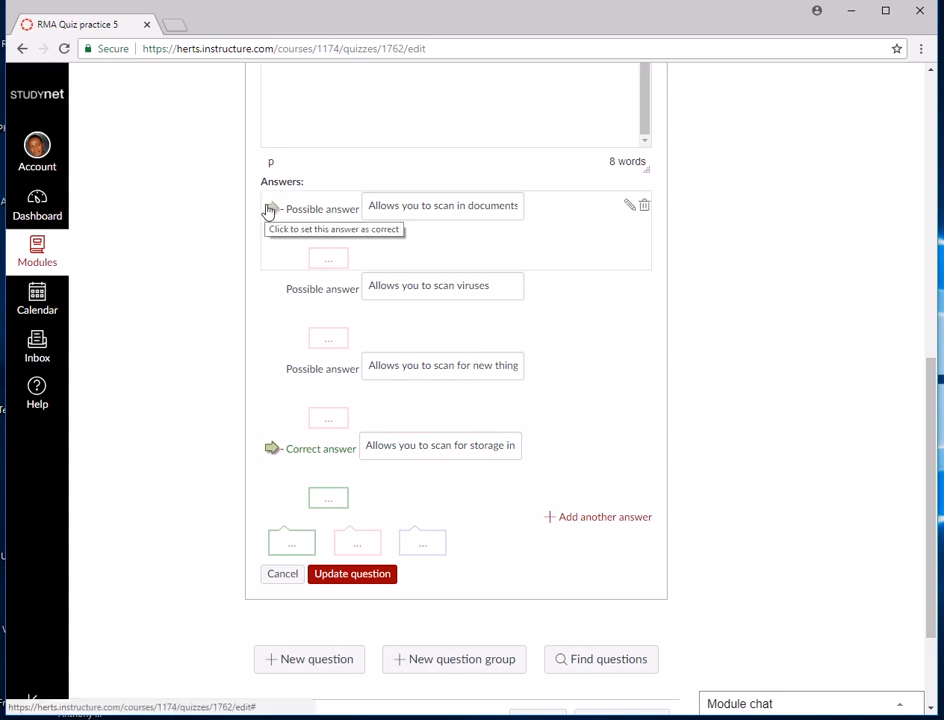
left_click(271, 209)
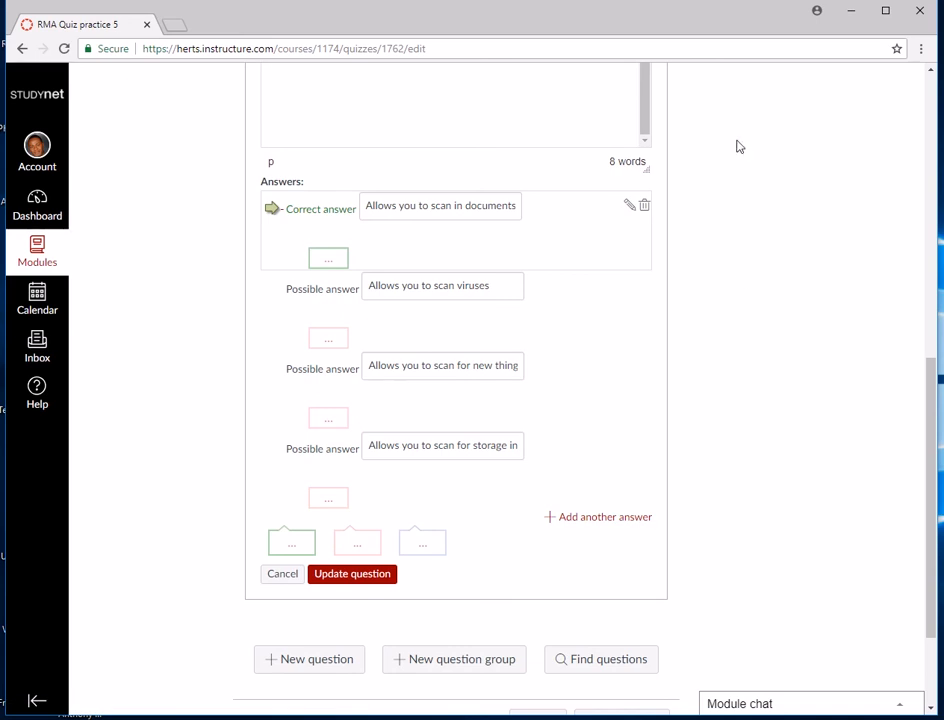
- Open the correct answer's full text in its rich text editor, close it, and review all of Question 2's answers
left_click(631, 212)
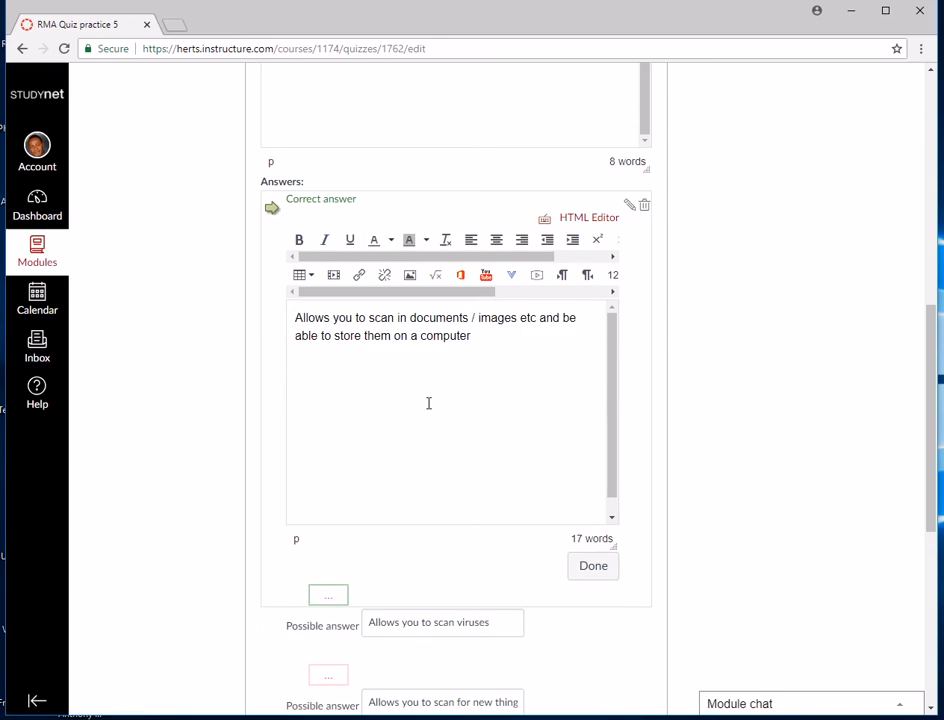
scroll(530, 405, "down", 2)
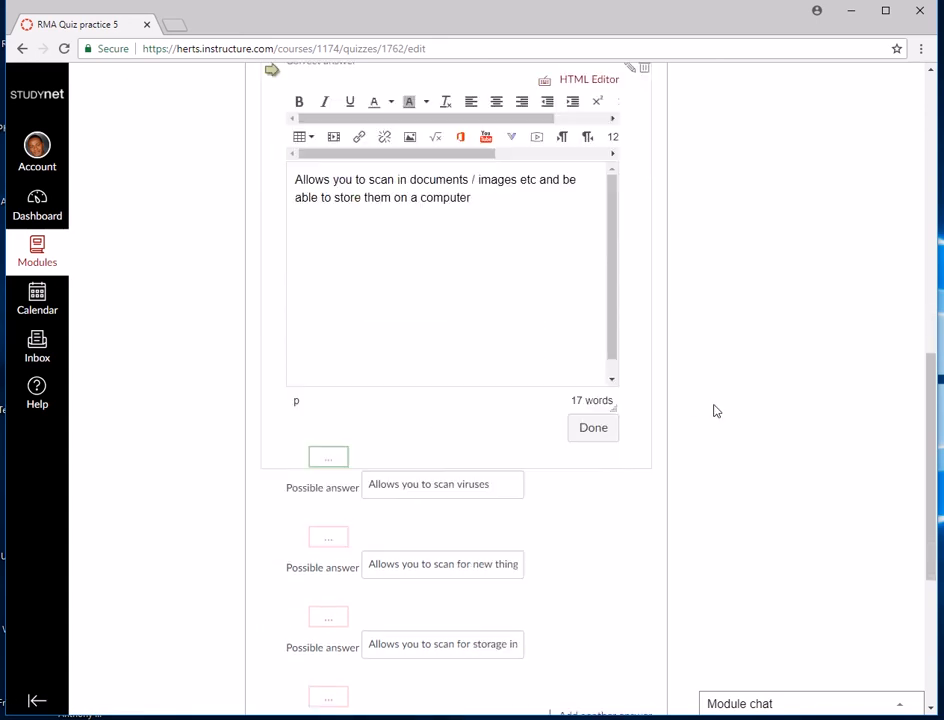
left_click(603, 420)
scroll(808, 375, "up", 3)
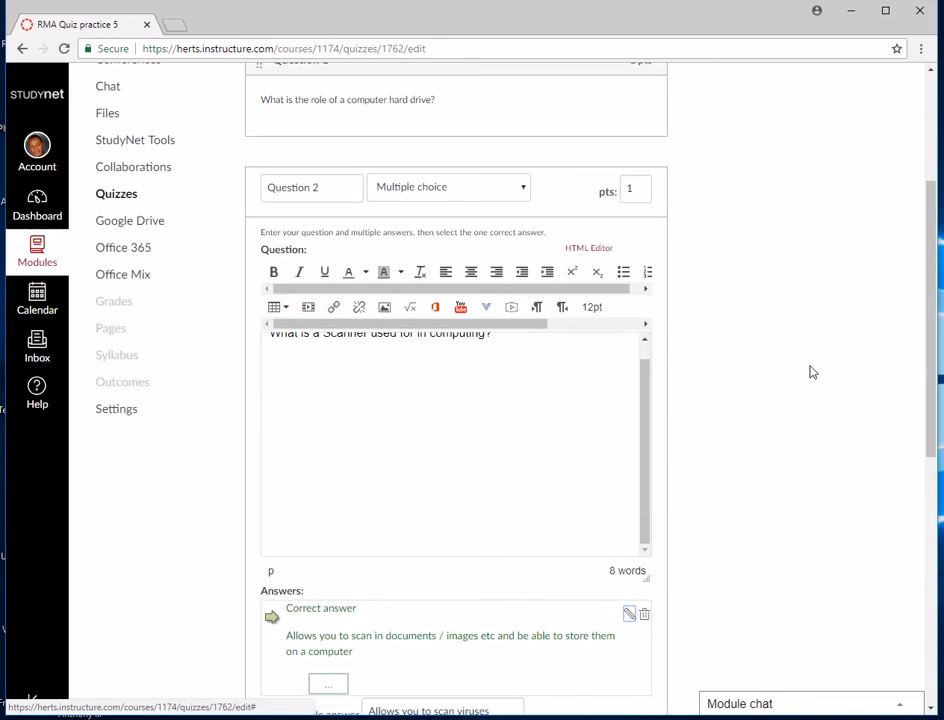
scroll(806, 380, "down", 5)
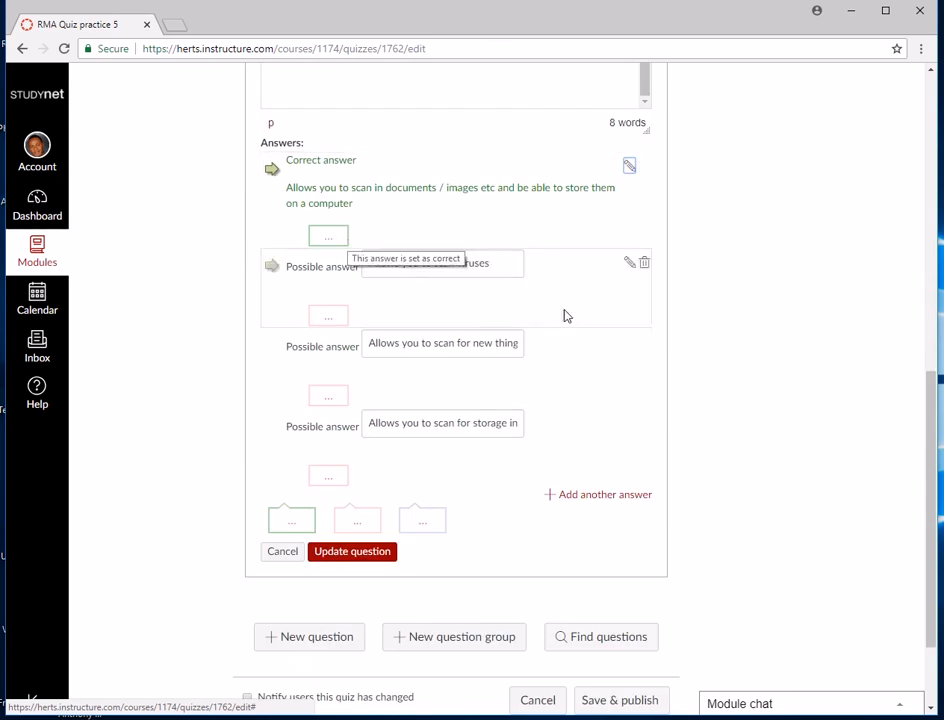
scroll(708, 345, "down", 1)
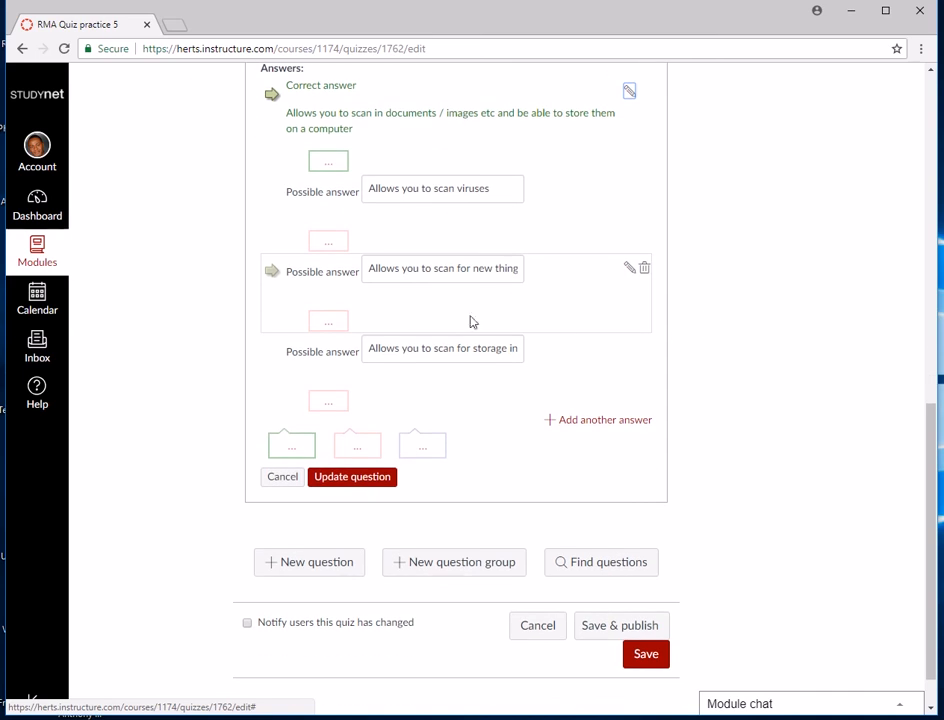
scroll(735, 343, "up", 2)
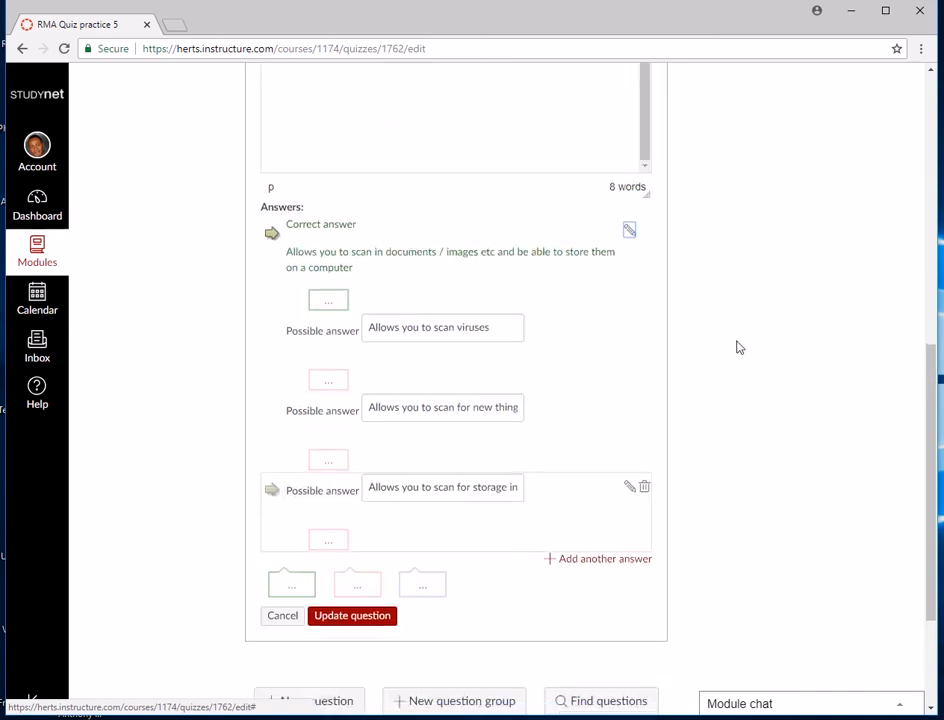
scroll(735, 350, "down", 3)
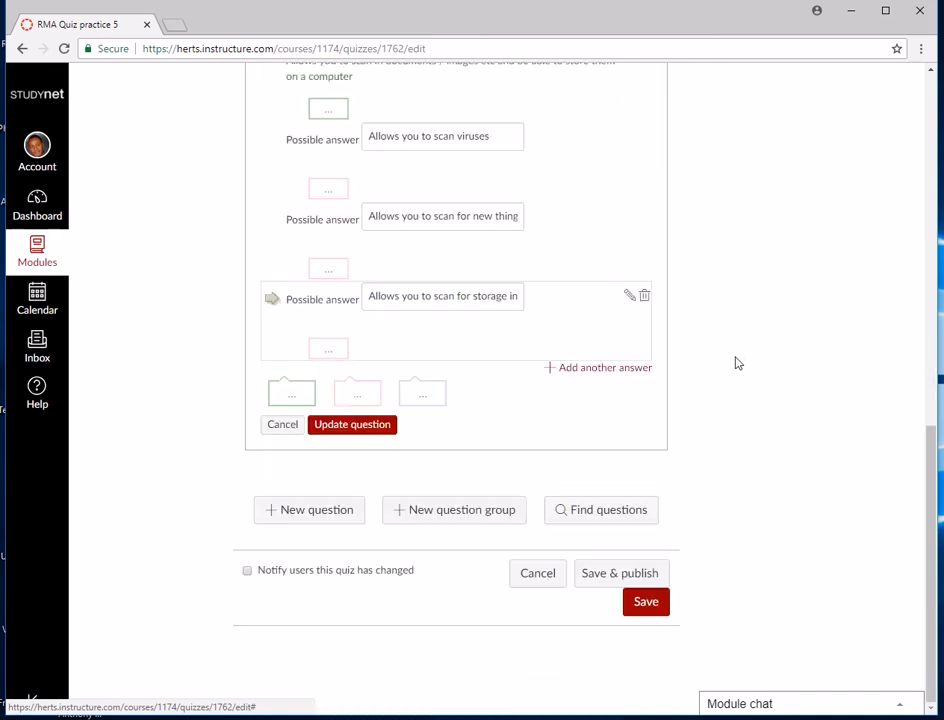
- Save the quiz without publishing it and preview its questions
left_click(646, 603)
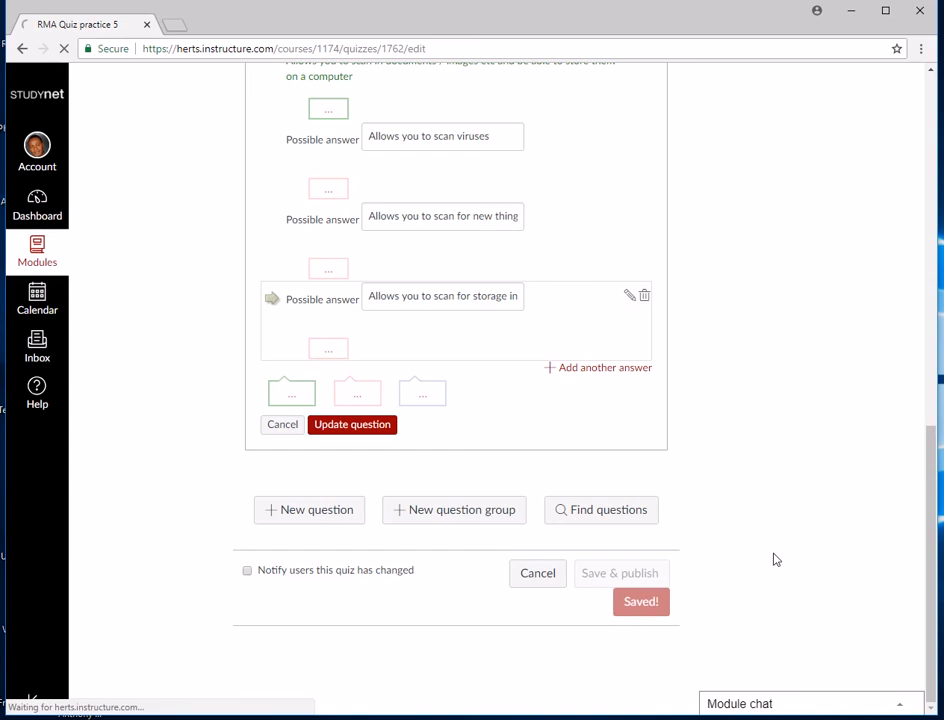
scroll(769, 486, "down", 4)
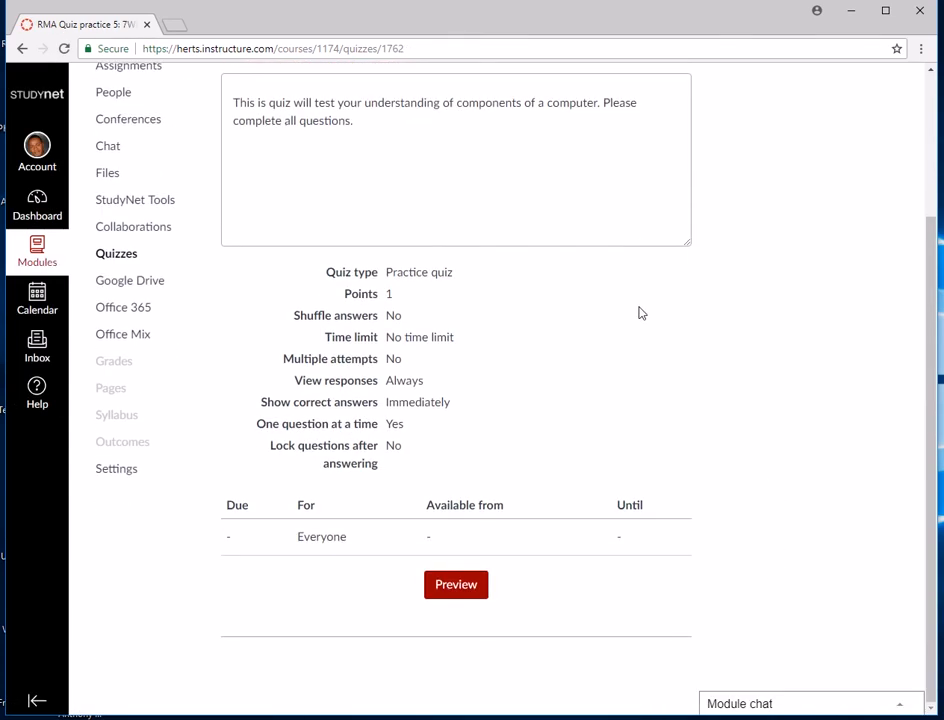
left_click(452, 587)
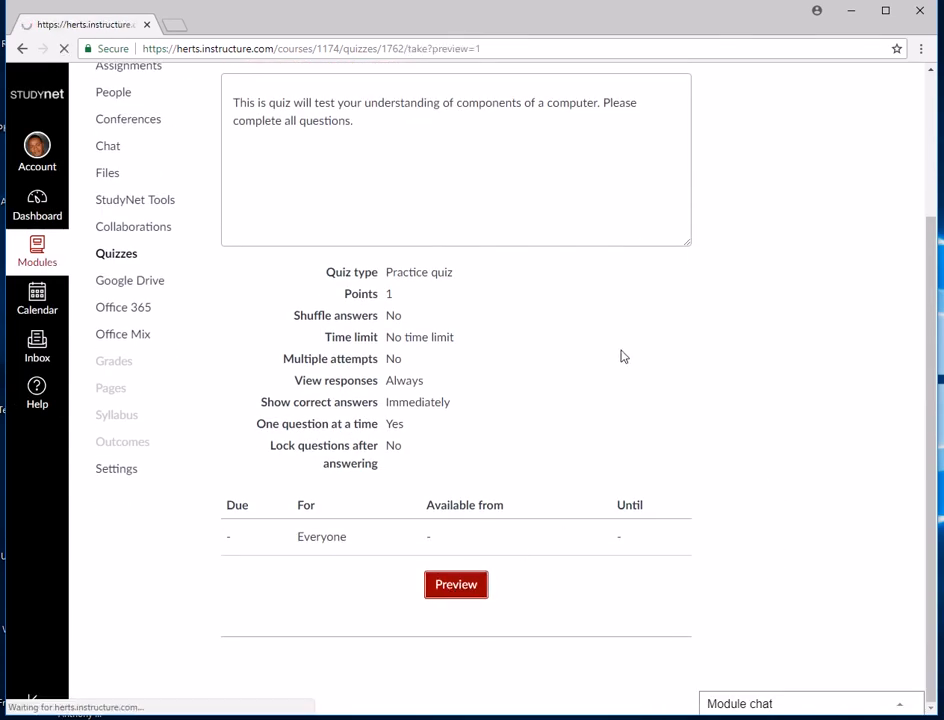
scroll(621, 355, "down", 2)
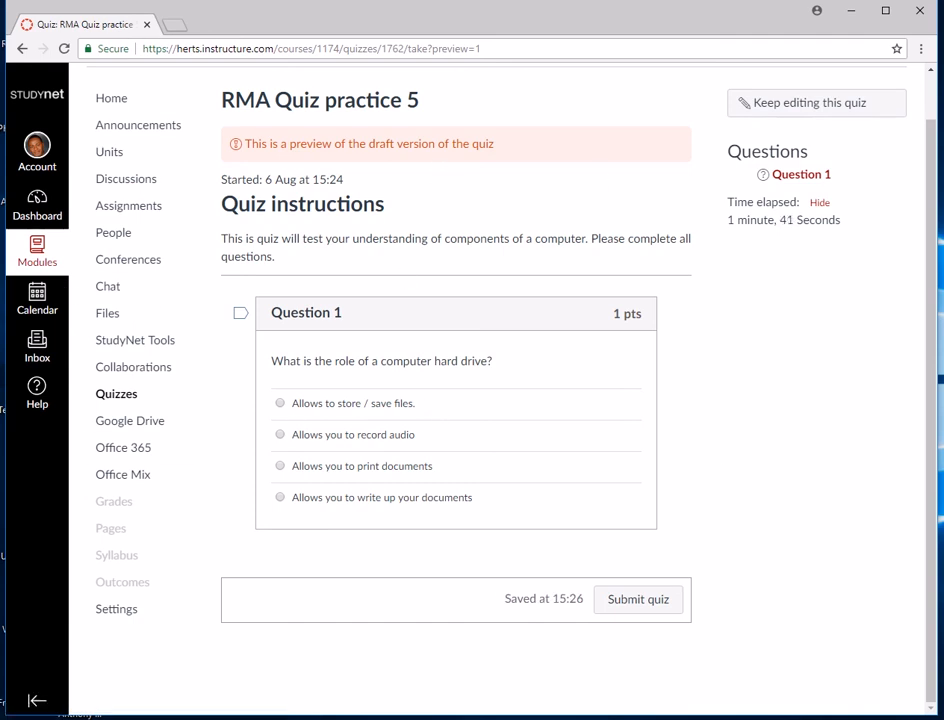
- Return to editing the quiz and add a multiple choice question titled "Question 2" with the text "What is a scanner?"
left_click(818, 105)
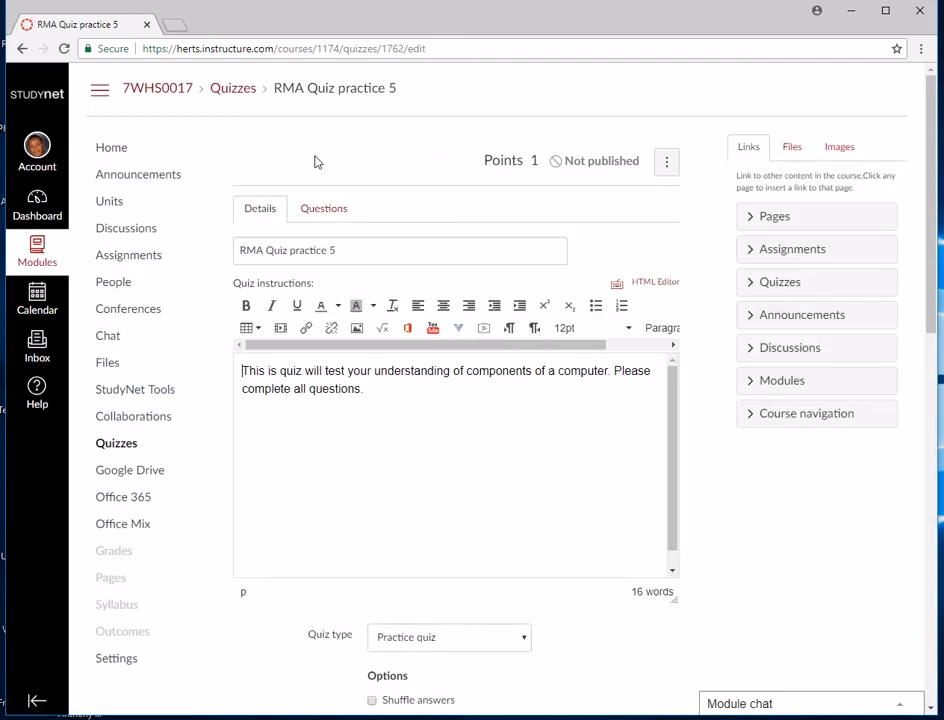
left_click(324, 210)
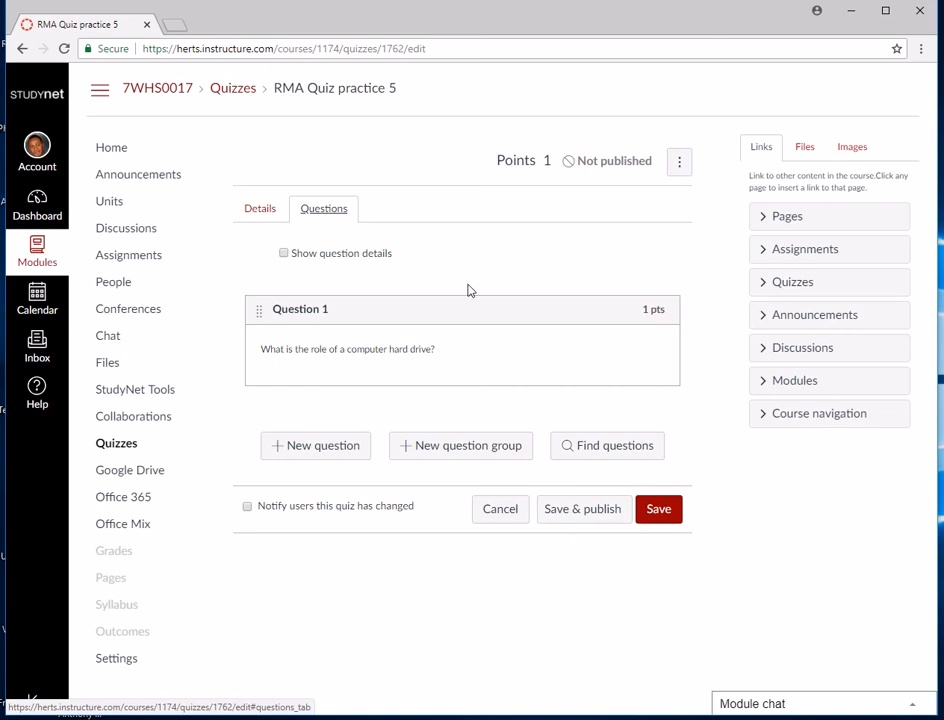
left_click(331, 458)
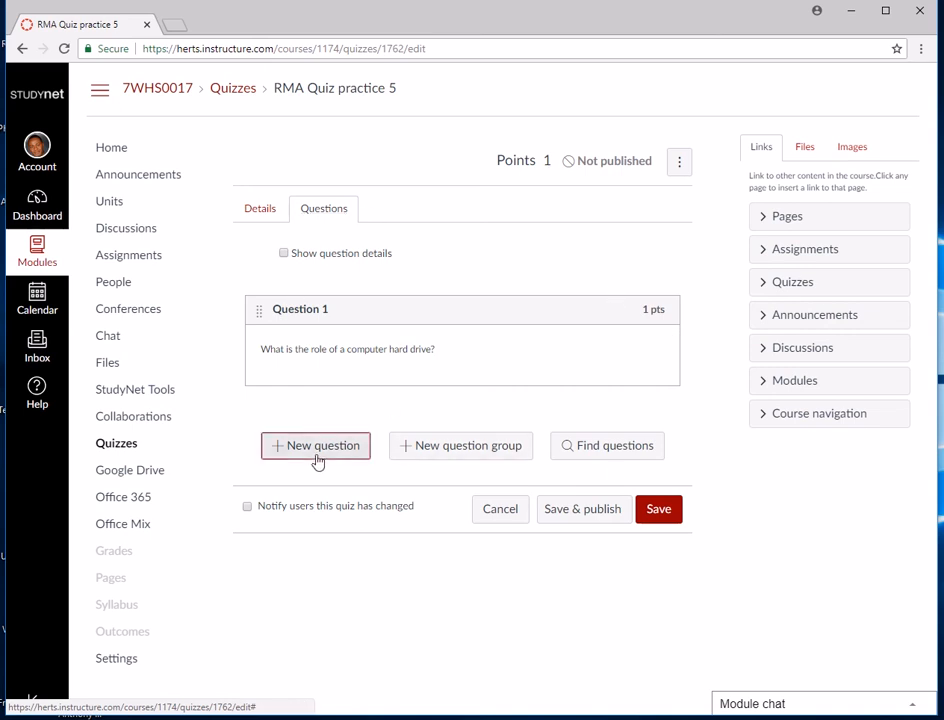
left_click(324, 440)
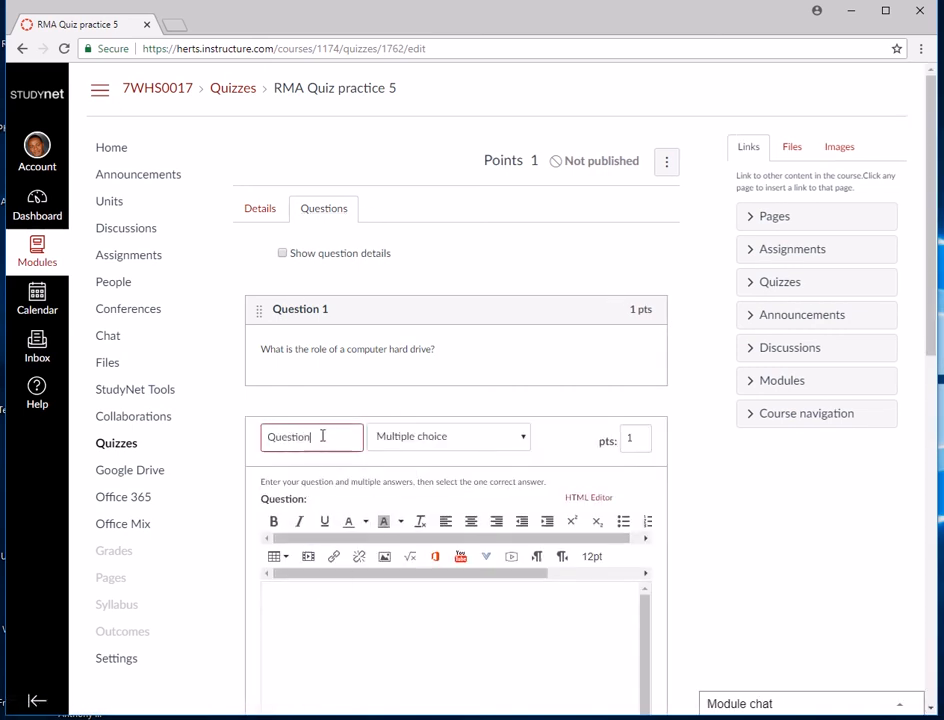
type("2")
left_click(313, 626)
type("What i")
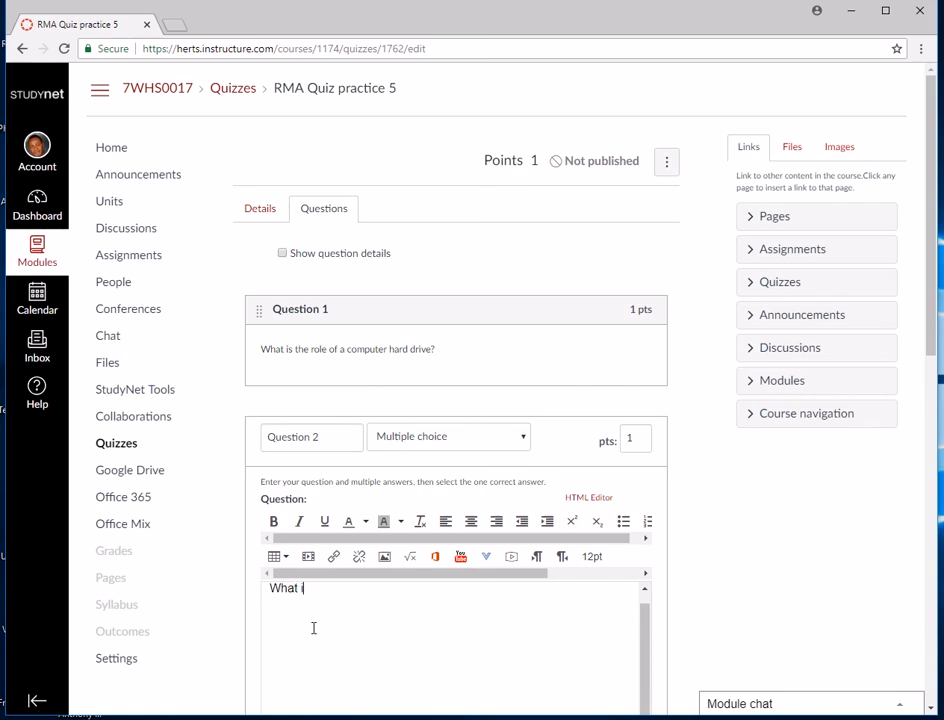
type("s a scanner?")
- Enter "allows to scan documents and store them" as the new Question 2's correct answer
left_click_drag(937, 303, 902, 409)
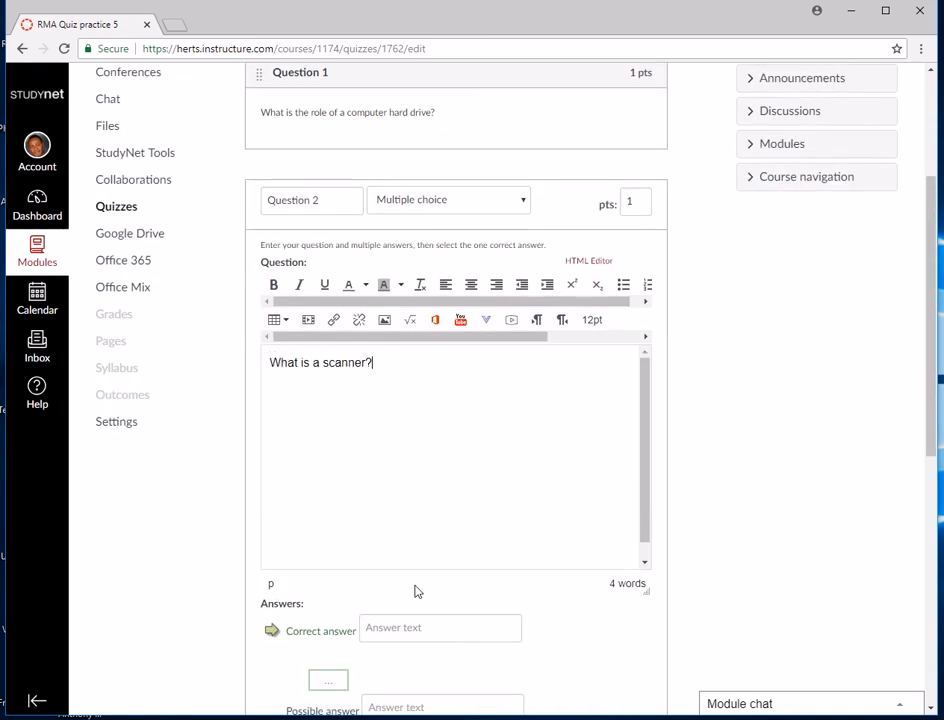
left_click(400, 628)
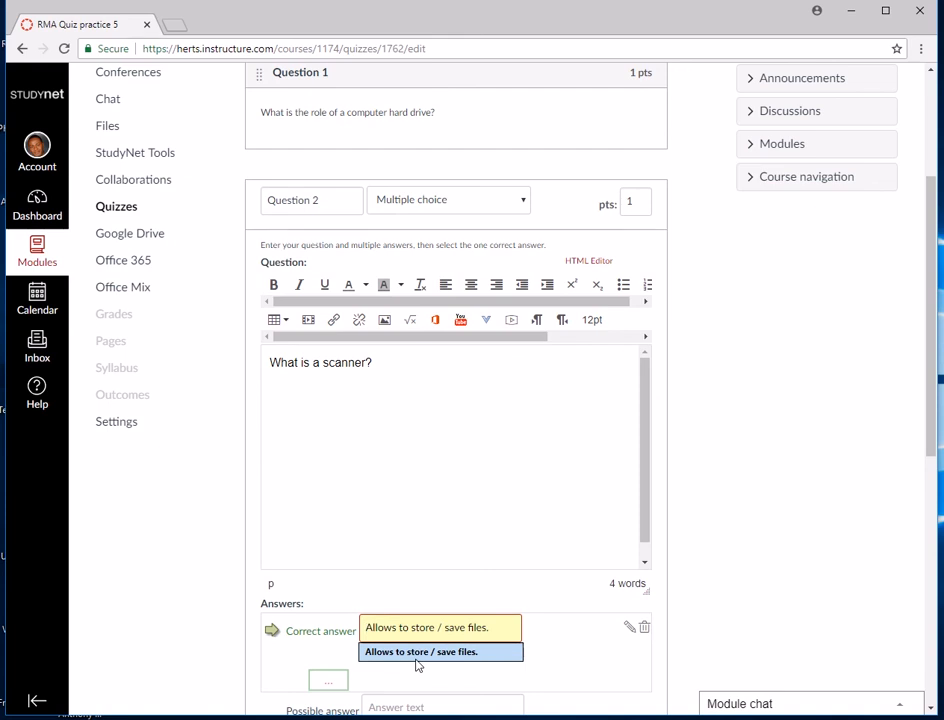
type("allows ")
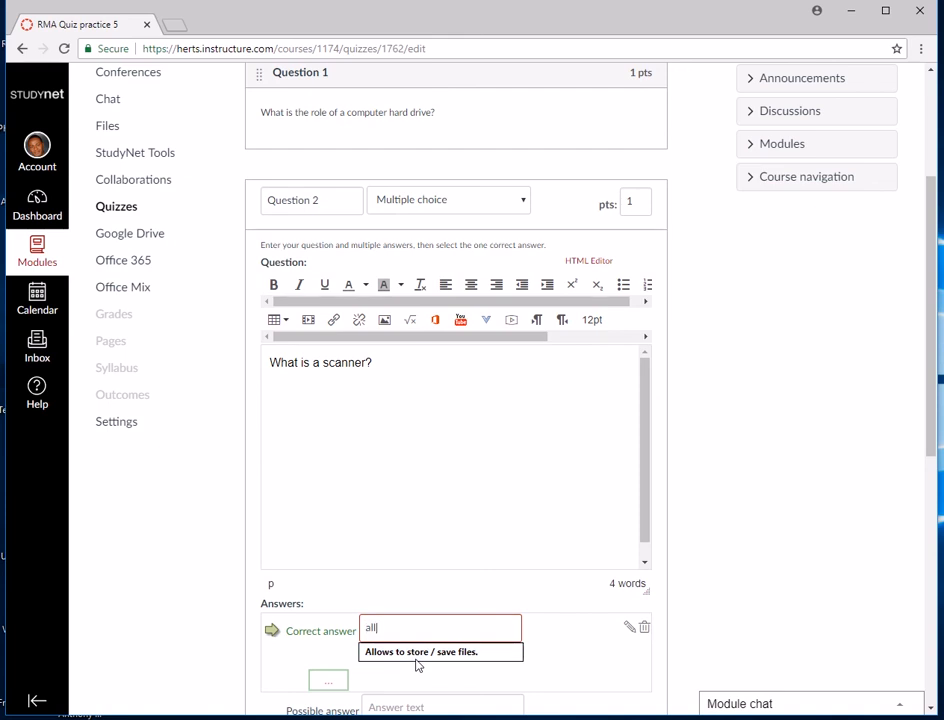
type("to scan documents and s")
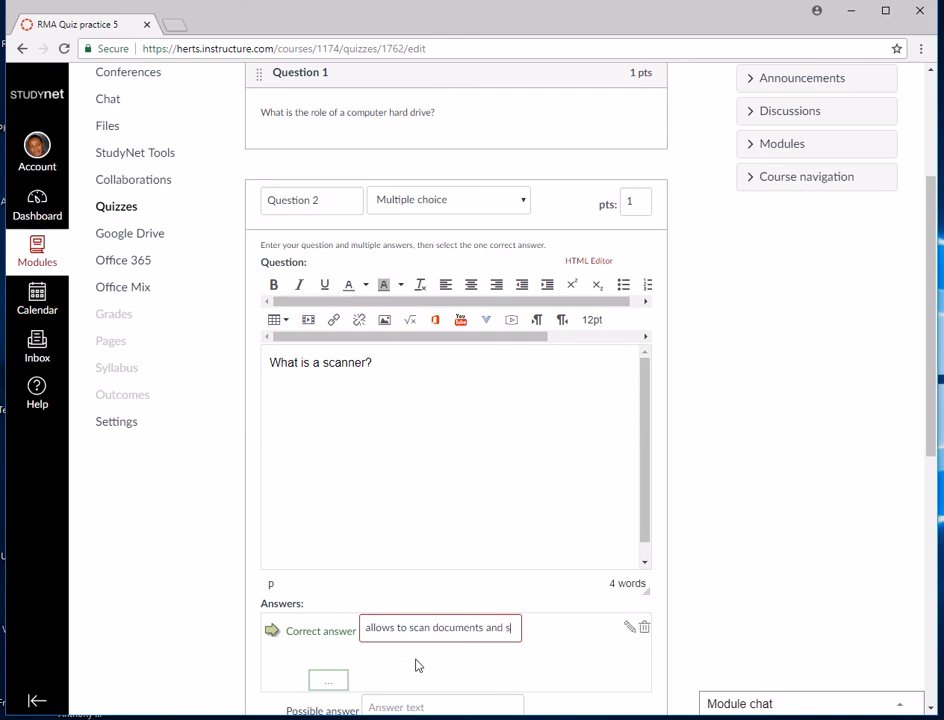
type("tore them")
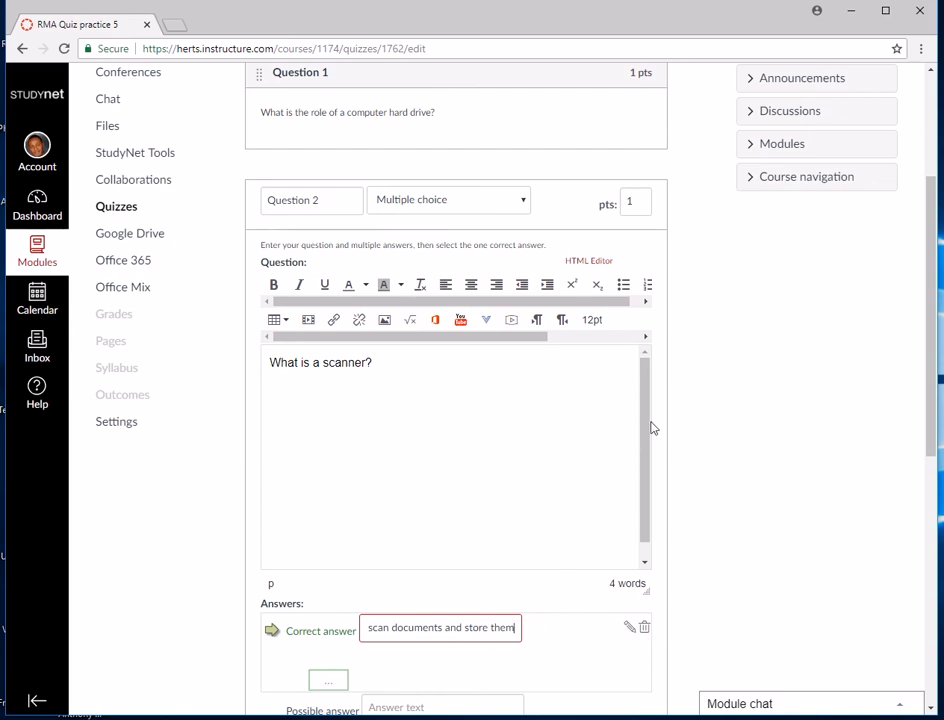
- Fill in the first two incorrect answers with "Allows to store / save files." and "Allows to scan for new ideas"
scroll(729, 447, "down", 1)
scroll(729, 447, "down", 3)
left_click(413, 335)
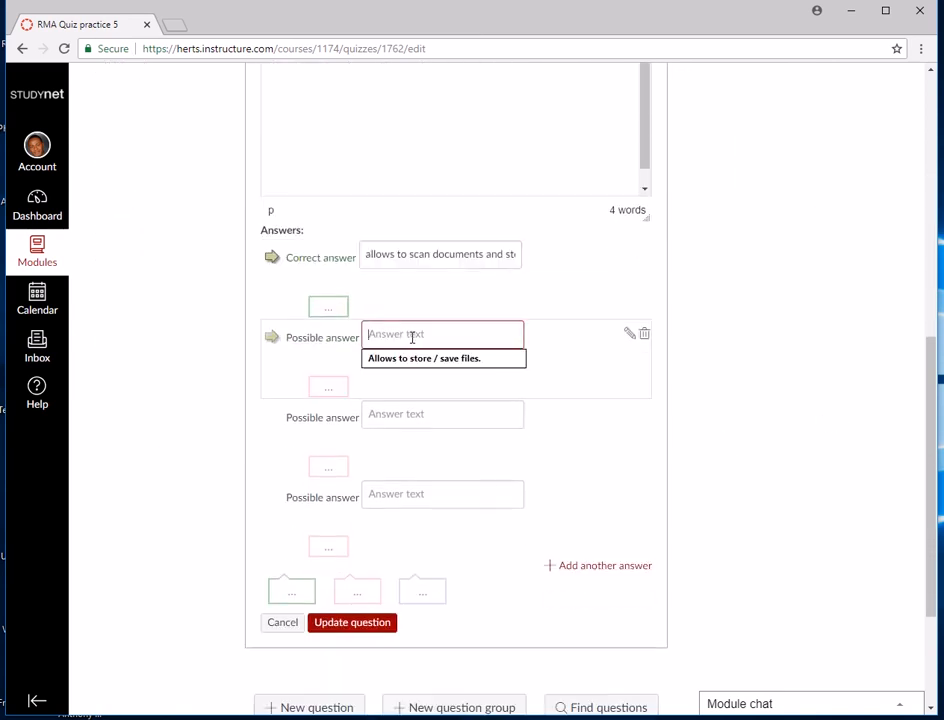
type("Akl")
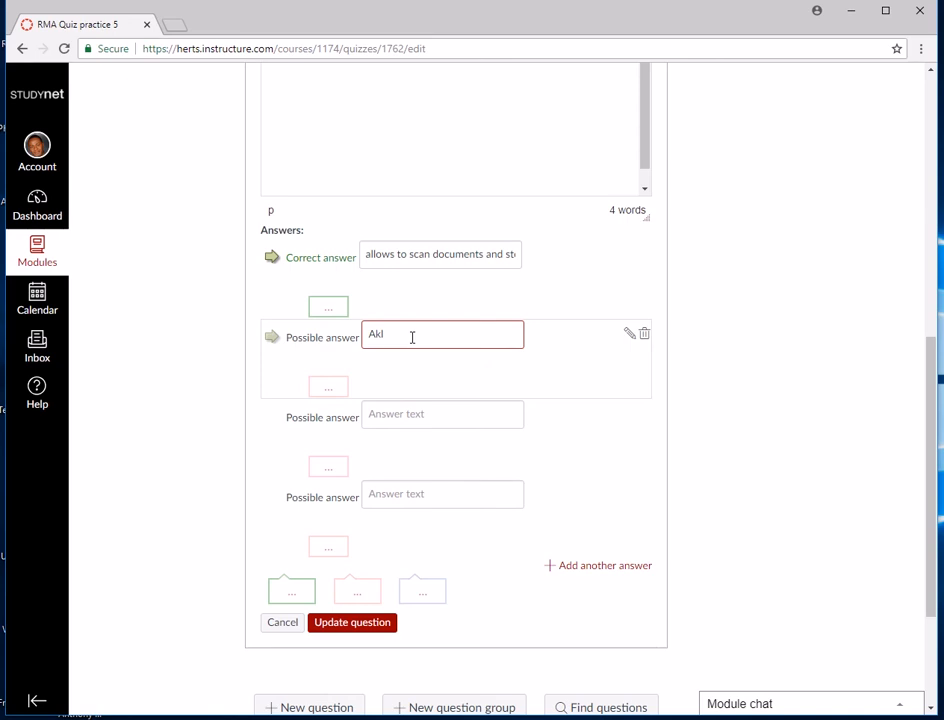
key("BackSpace")
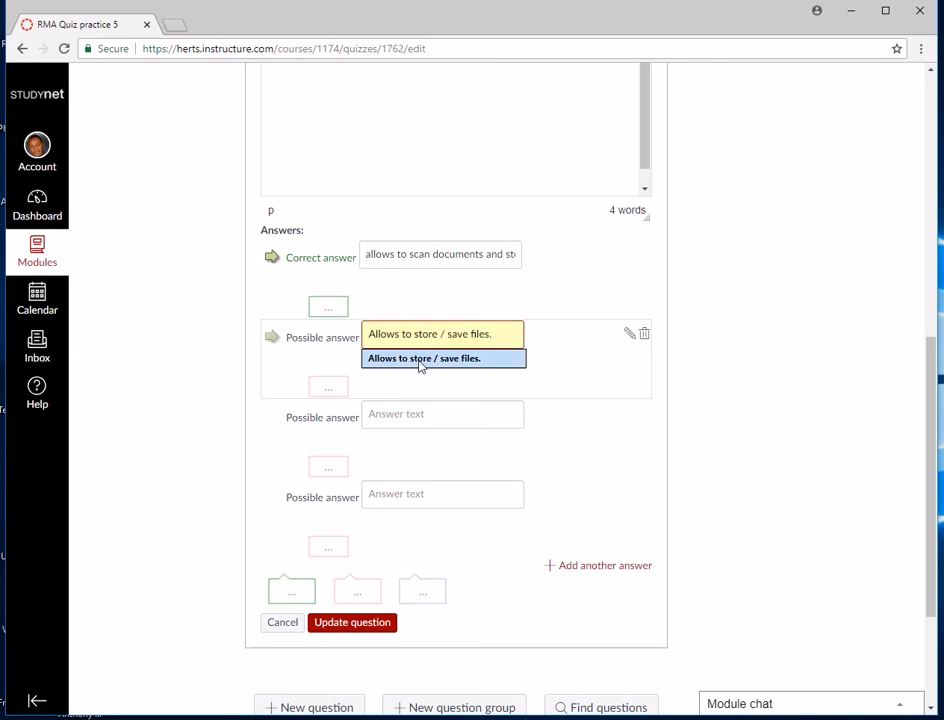
left_click(427, 359)
left_click(403, 418)
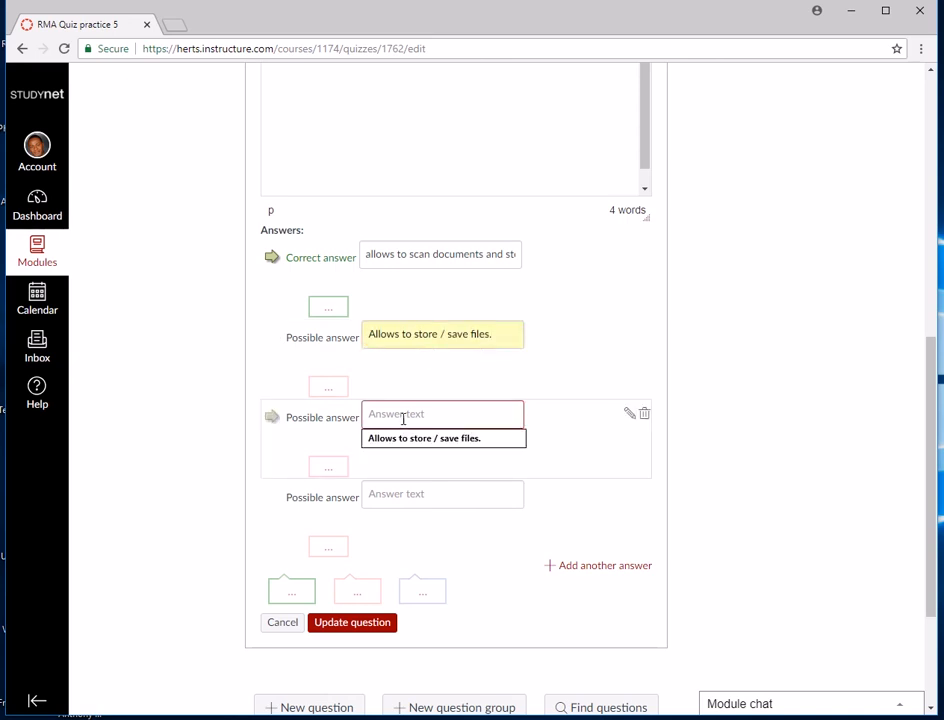
type("Allows to scan for new ideas")
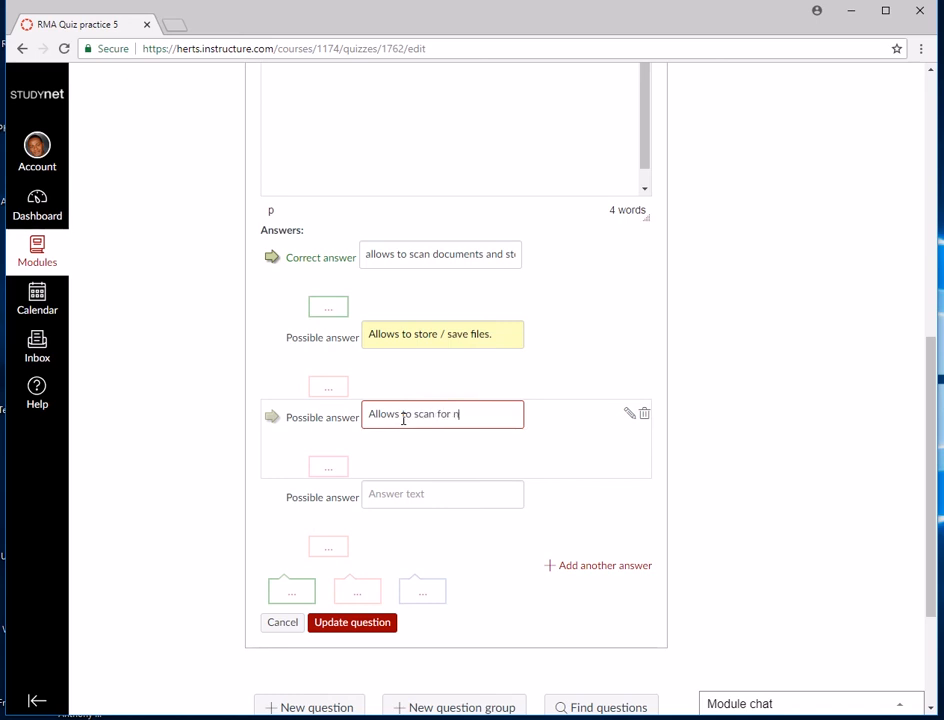
- Enter "Allows you to scan for viruses" as the last incorrect answer and update Question 2
left_click(391, 494)
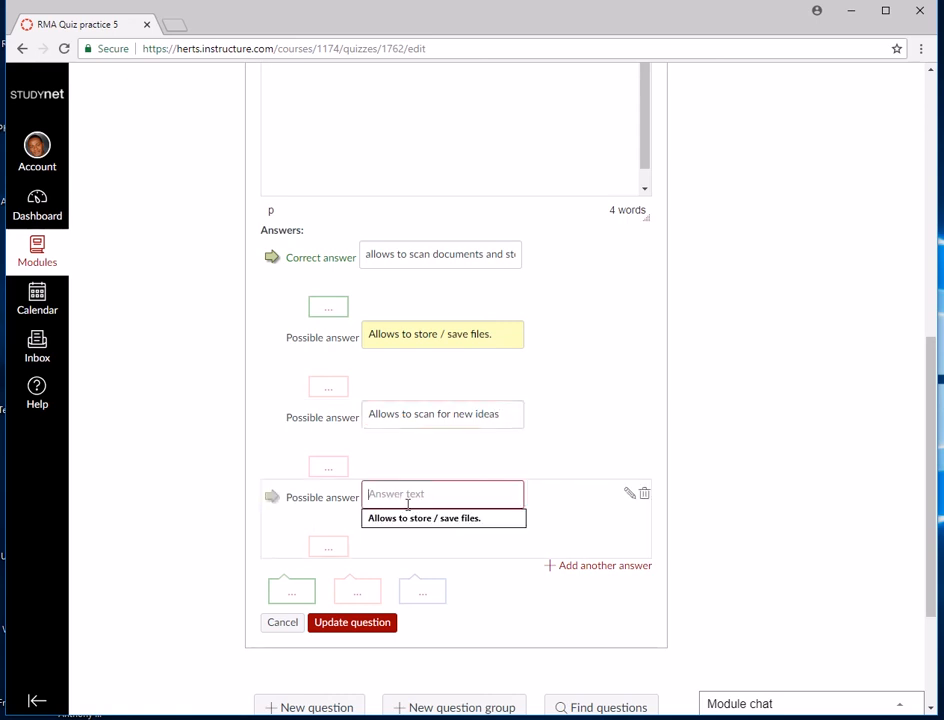
type("Allows you to scan for viruses")
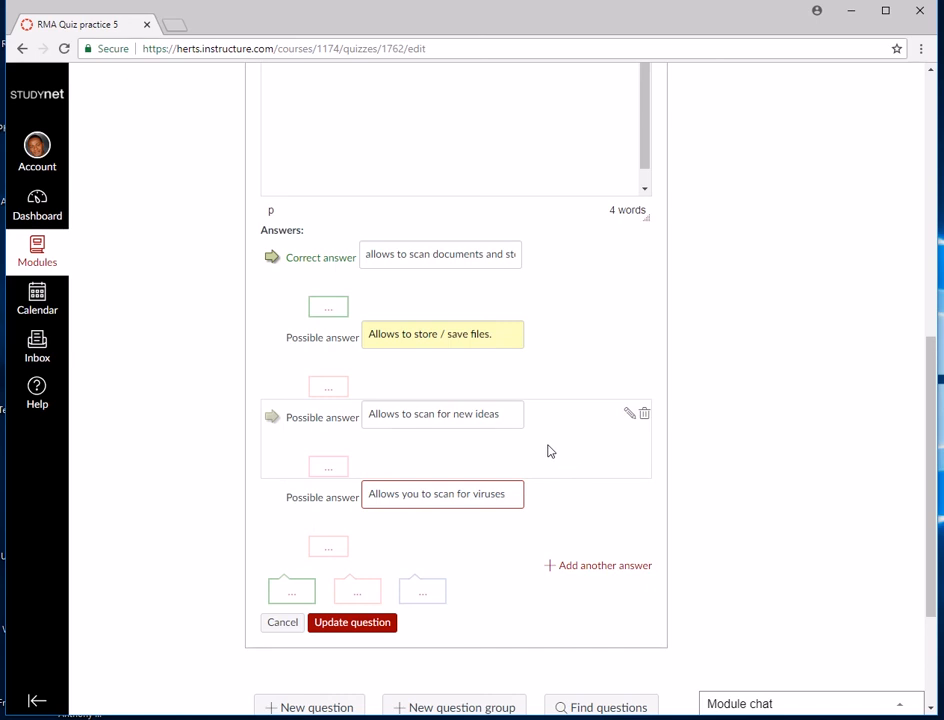
scroll(548, 450, "down", 3)
scroll(549, 398, "up", 1)
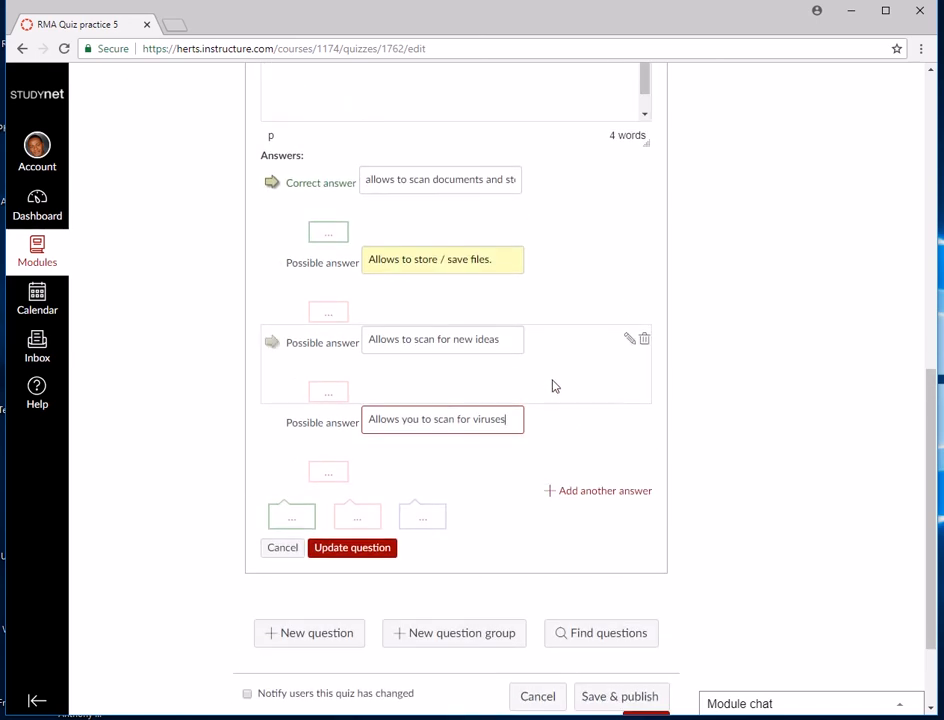
scroll(554, 386, "down", 2)
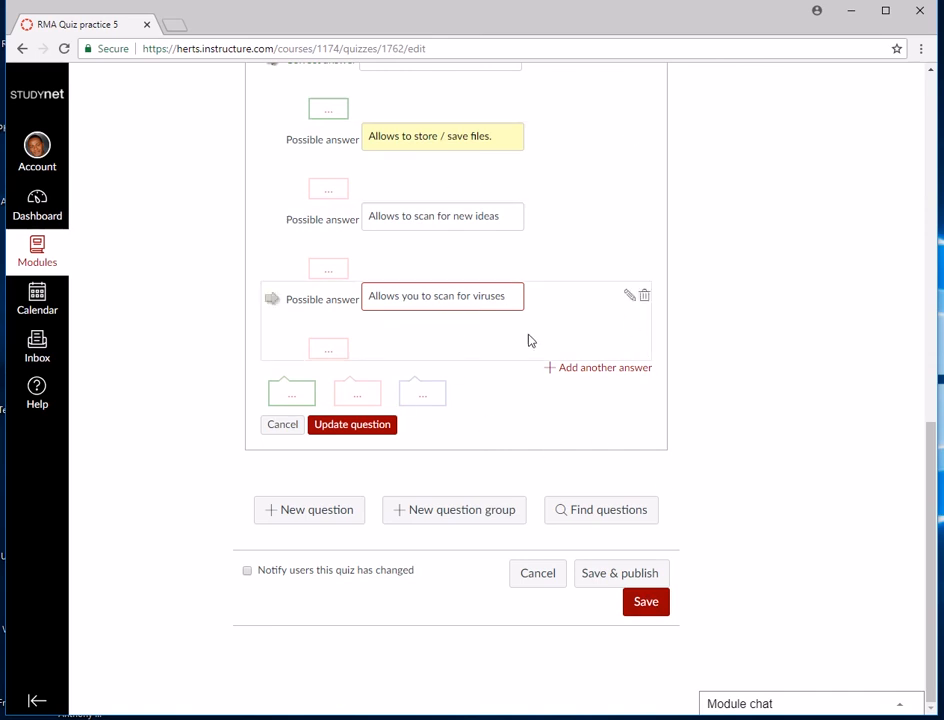
left_click(350, 425)
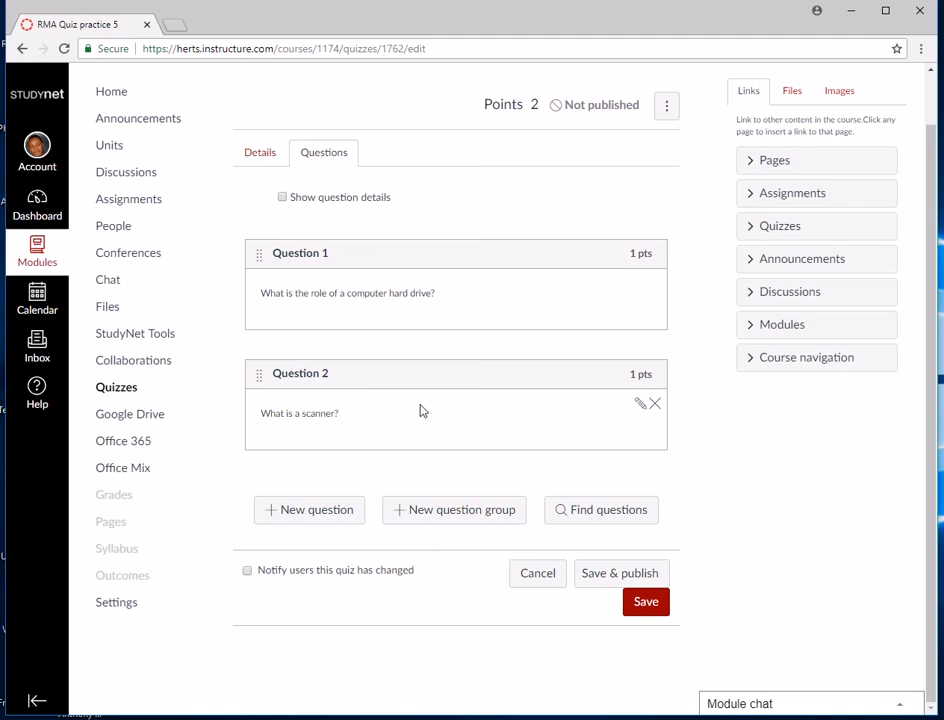
- Save the quiz without publishing it and preview Question 1 and Question 2 one after the other
left_click(646, 604)
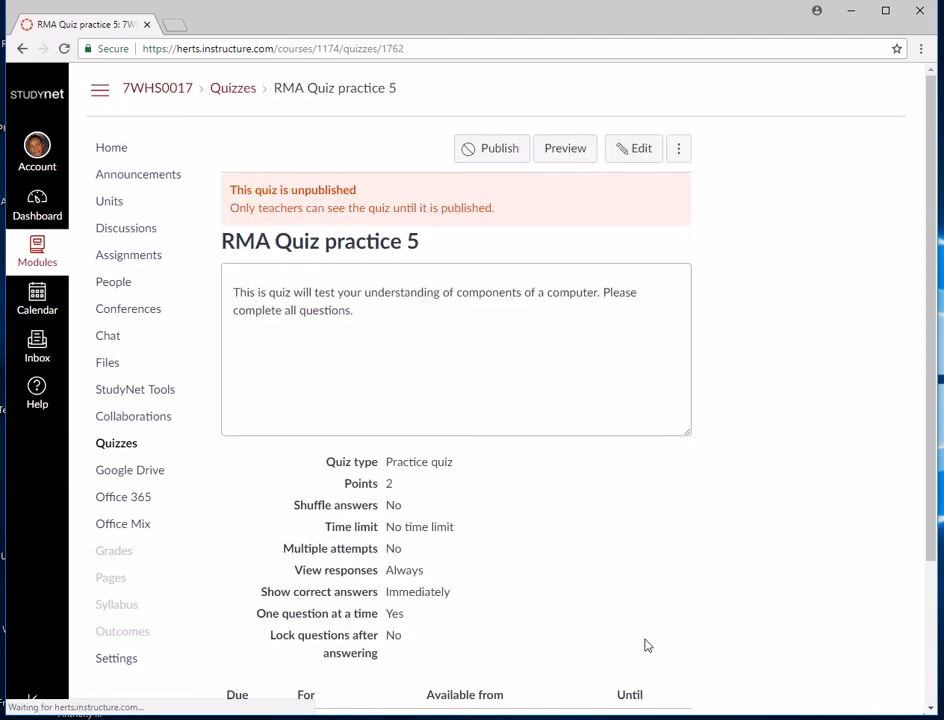
scroll(735, 632, "down", 3)
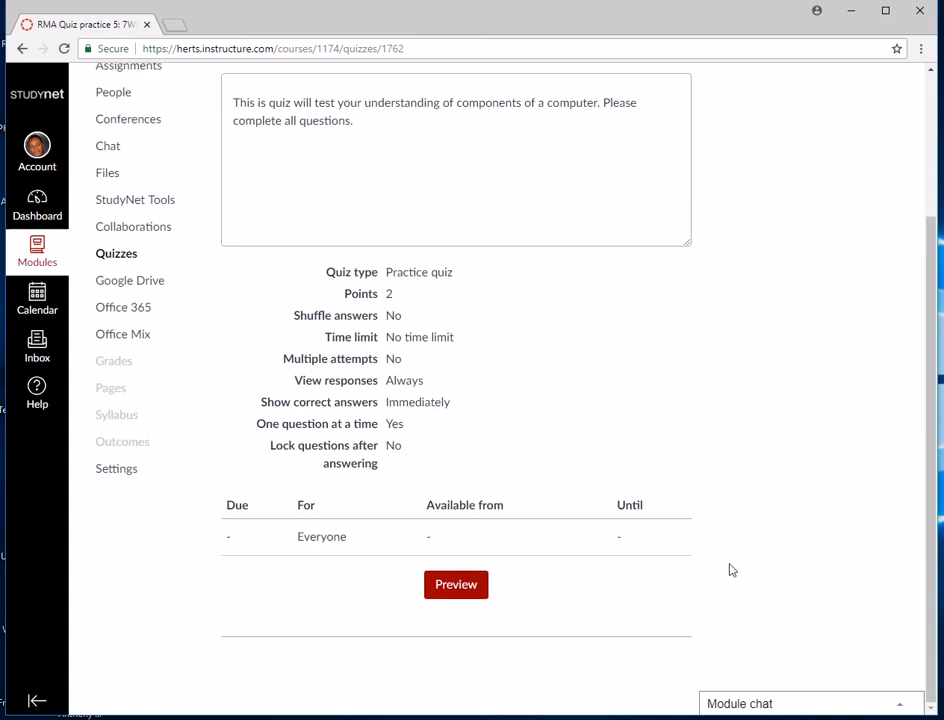
left_click(452, 584)
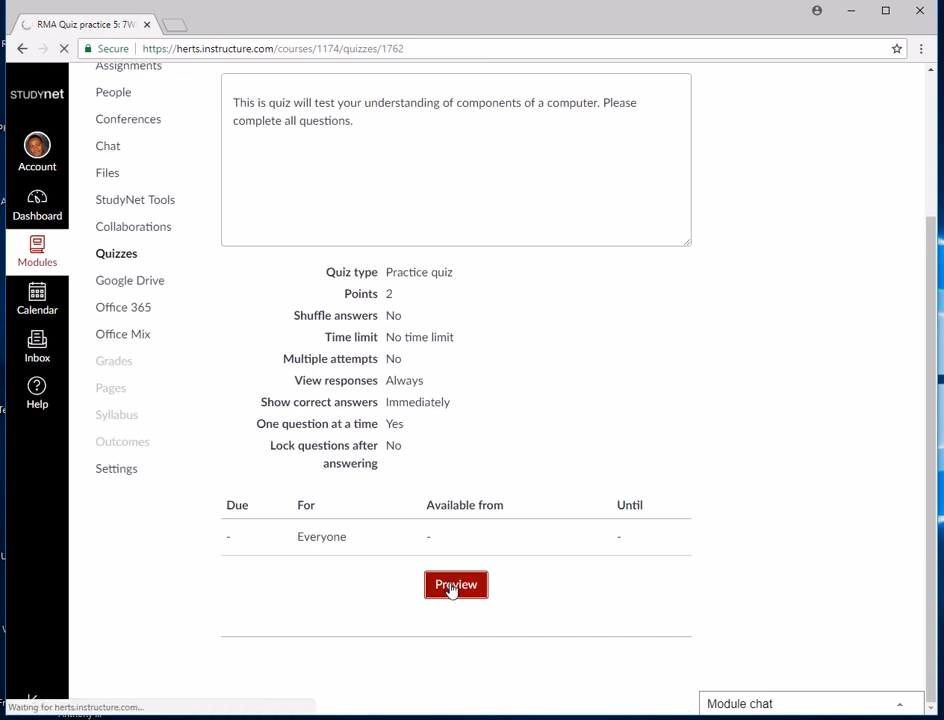
scroll(505, 550, "down", 1)
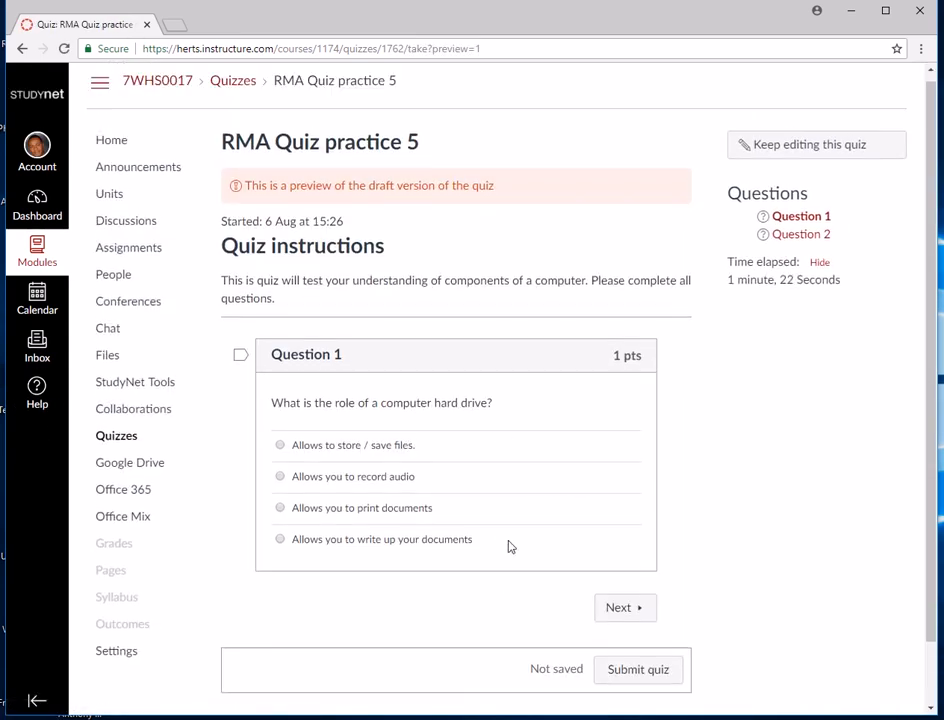
left_click(622, 543)
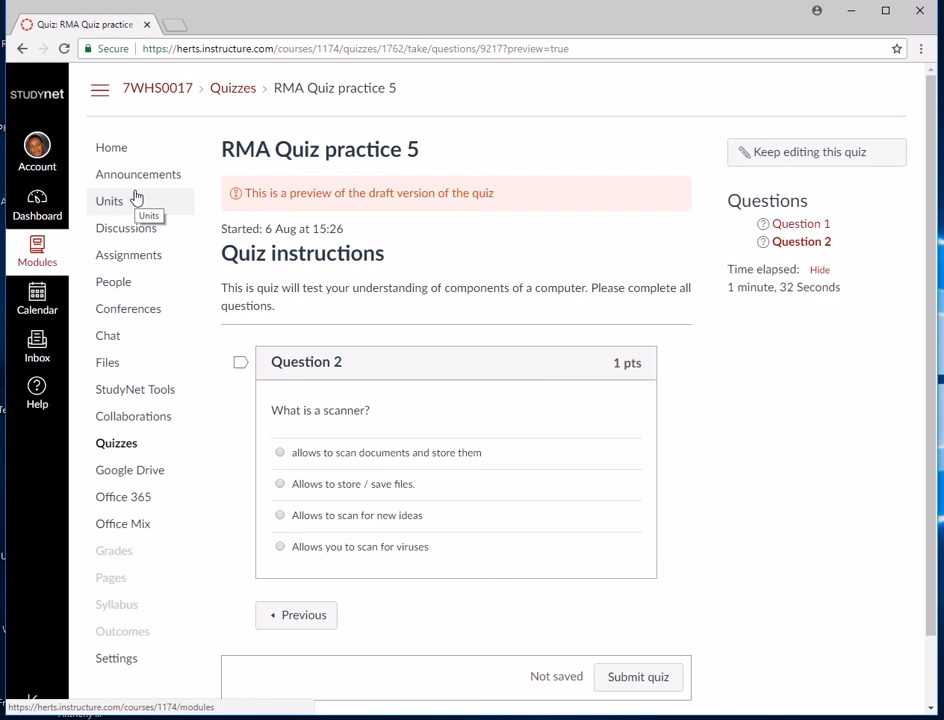
- Return to editing the quiz, turn off showing one question at a time, and save without publishing
left_click(849, 156)
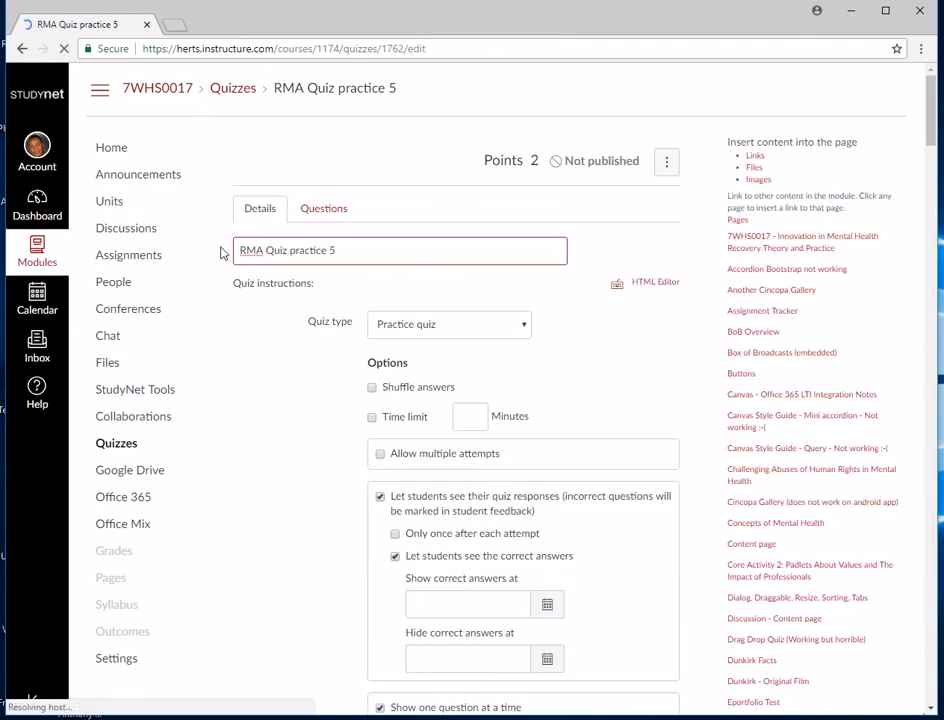
scroll(261, 261, "down", 3)
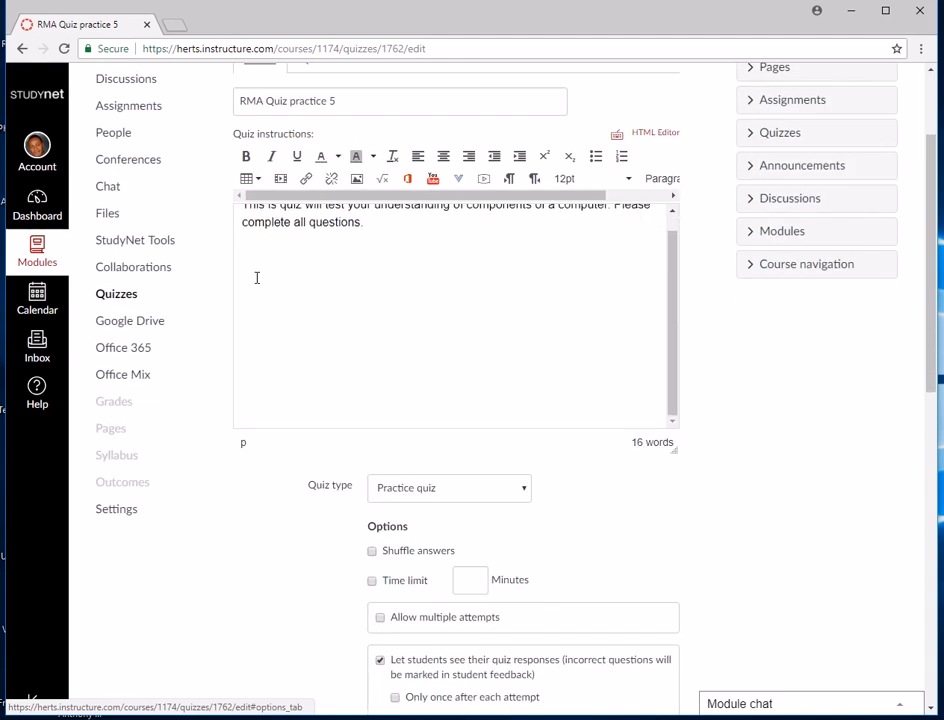
scroll(251, 301, "down", 5)
scroll(447, 307, "down", 2)
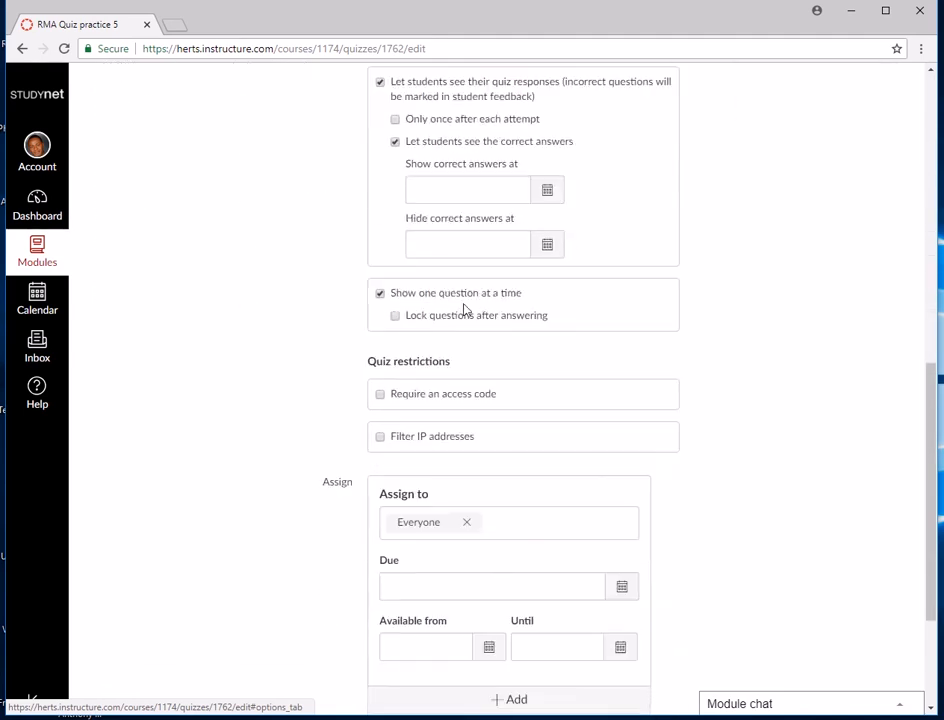
scroll(463, 310, "down", 1)
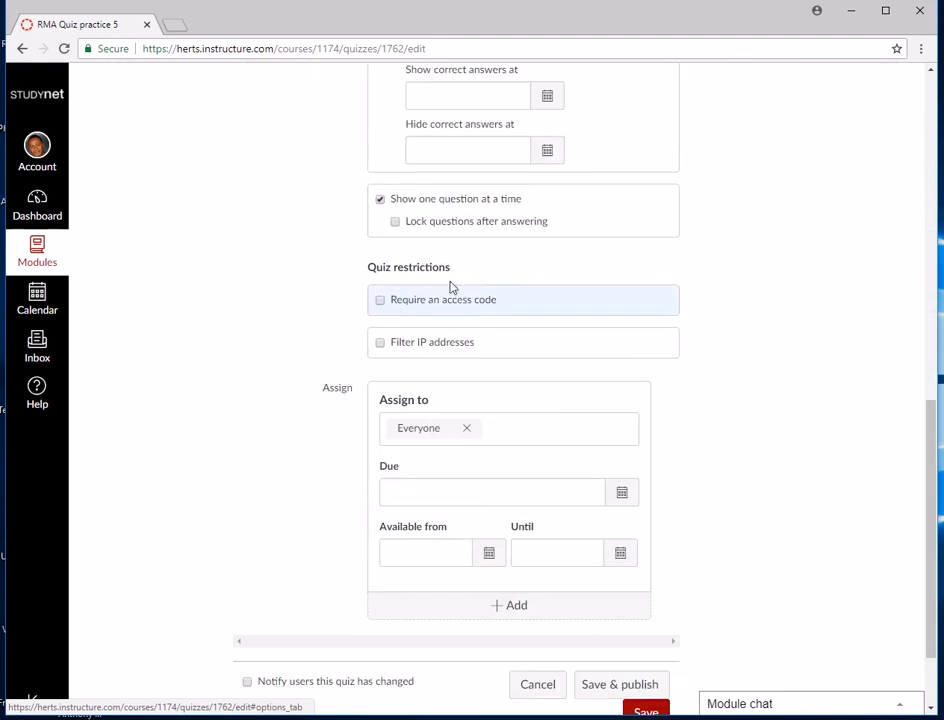
left_click(408, 203)
scroll(813, 454, "down", 1)
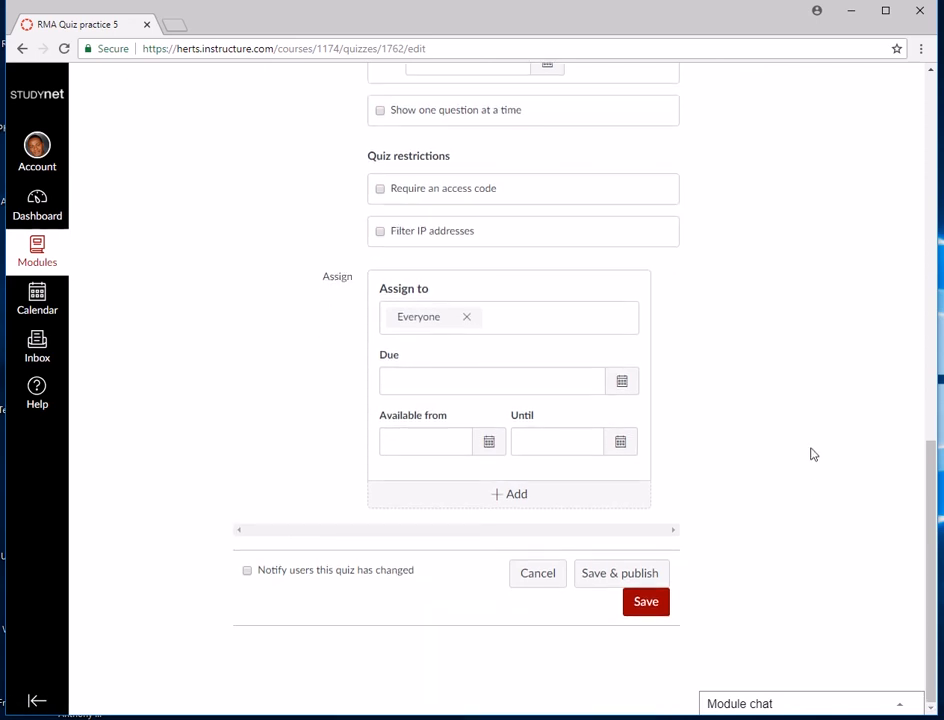
left_click(652, 610)
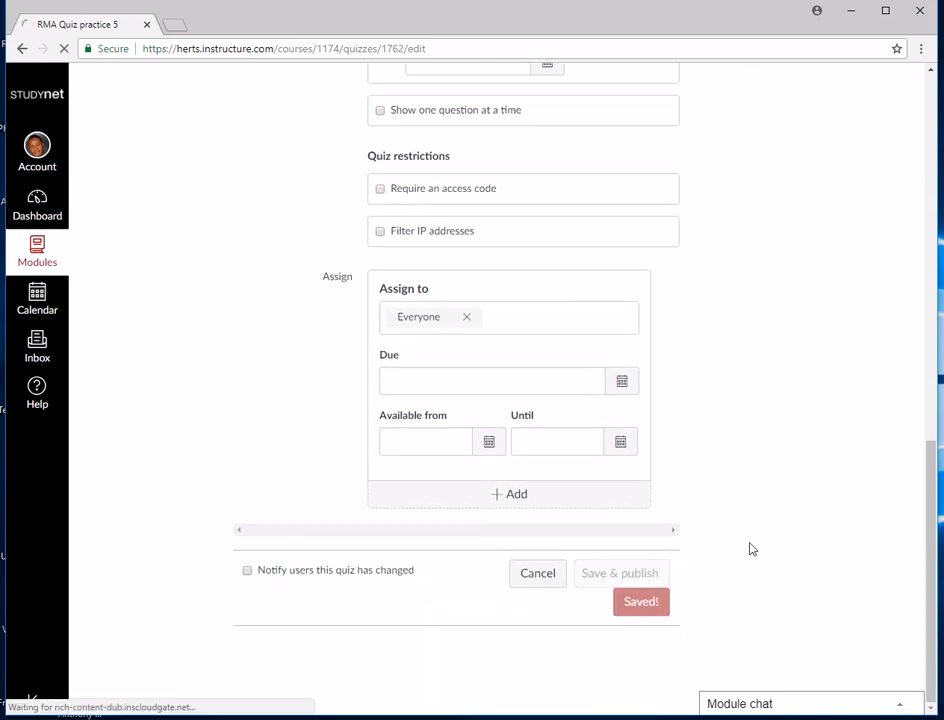
- Preview the quiz and examine how its questions are laid out on the page
scroll(670, 510, "down", 2)
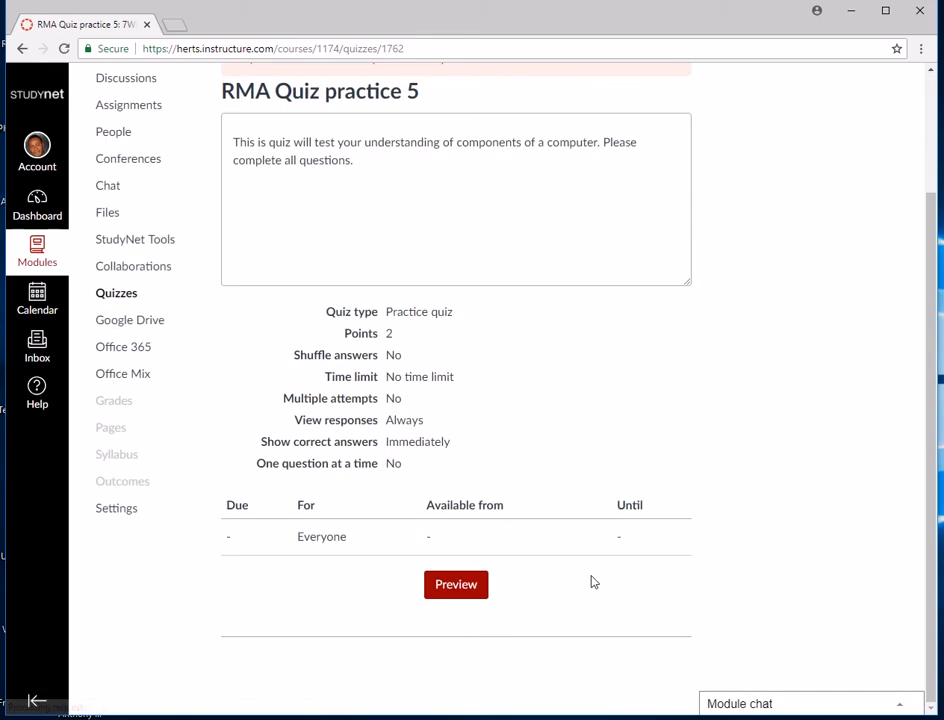
left_click(455, 591)
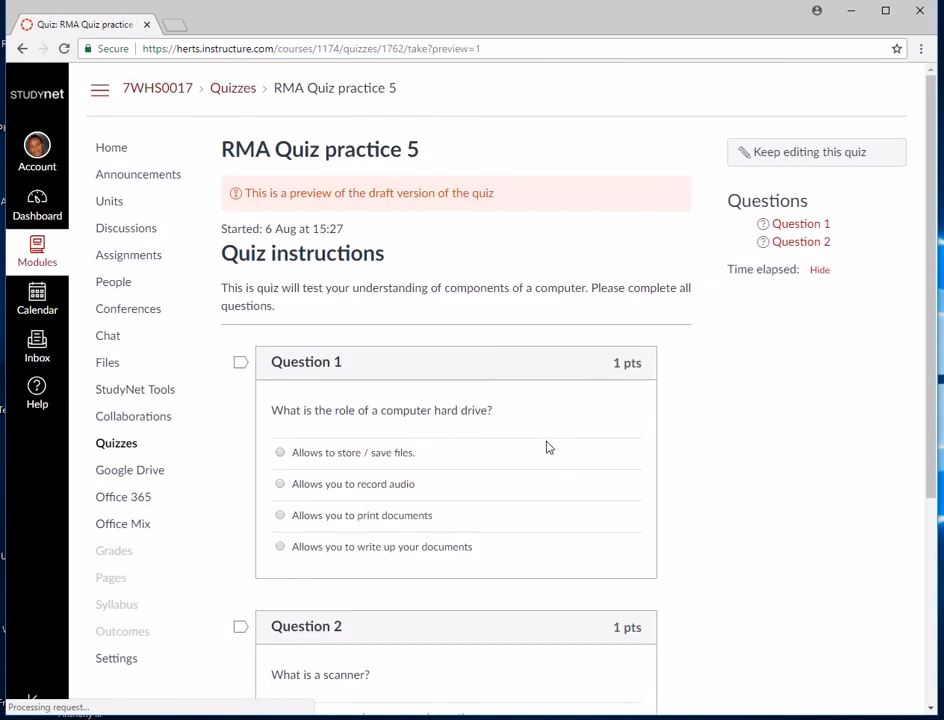
scroll(550, 460, "down", 3)
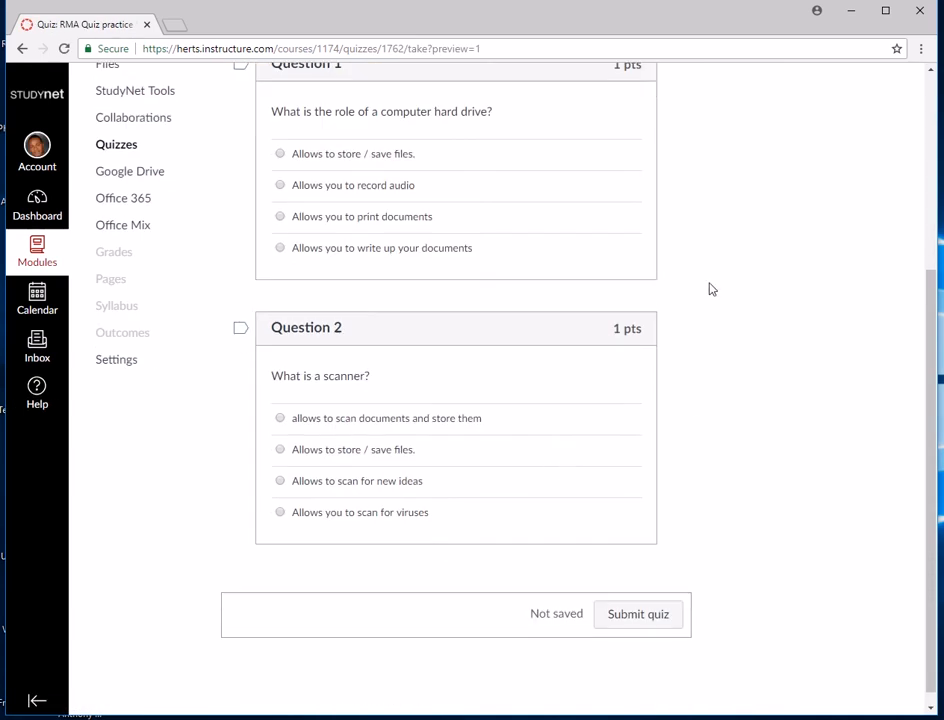
scroll(709, 289, "up", 2)
scroll(731, 297, "down", 2)
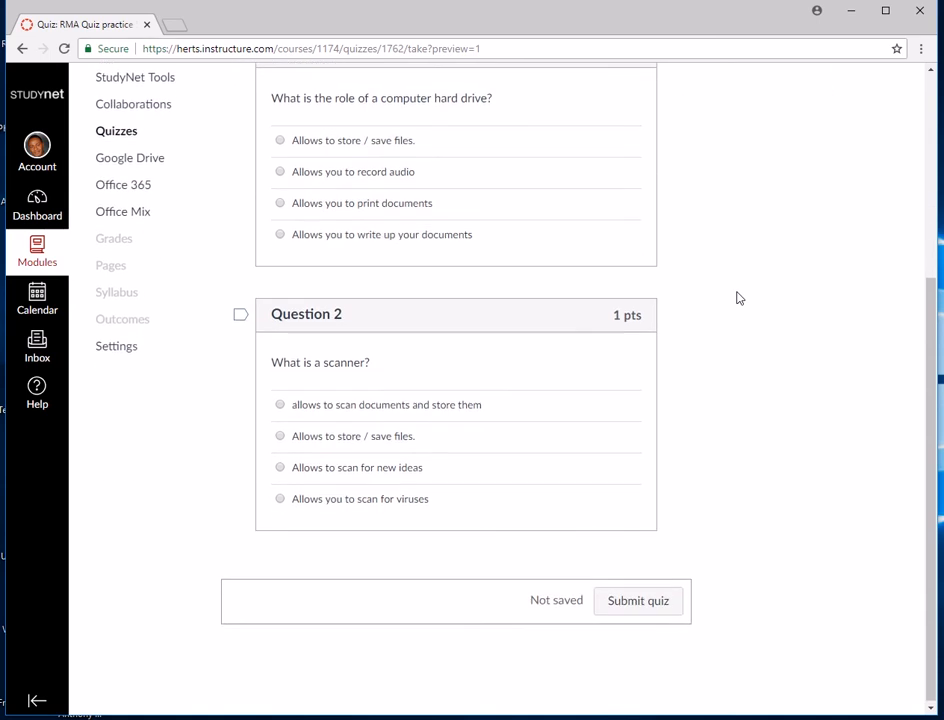
scroll(733, 295, "up", 4)
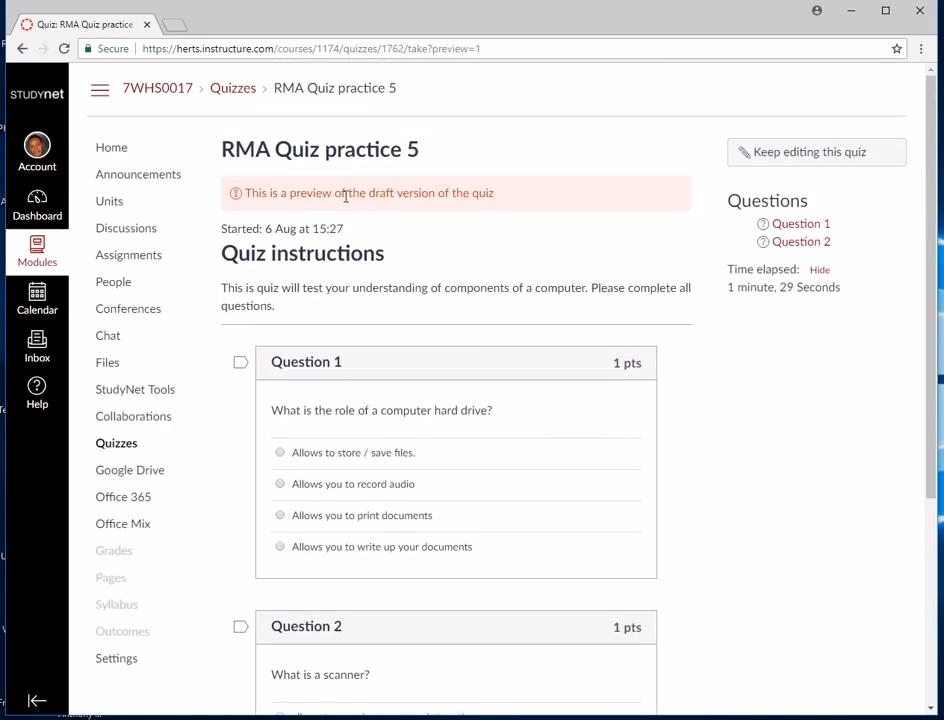
left_click(806, 156)
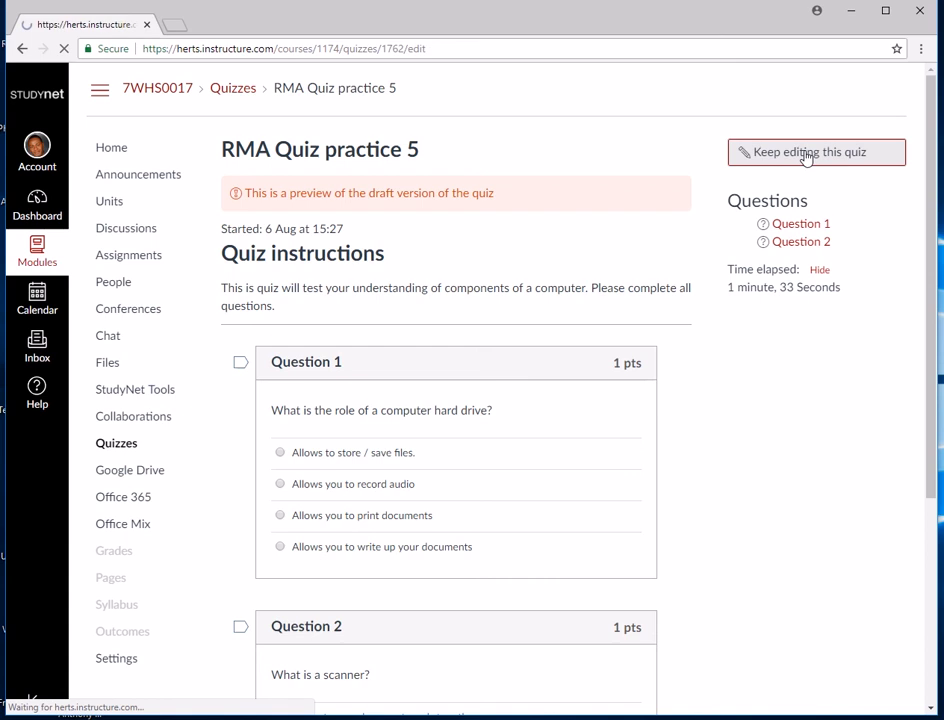
scroll(685, 380, "down", 3)
scroll(684, 381, "down", 6)
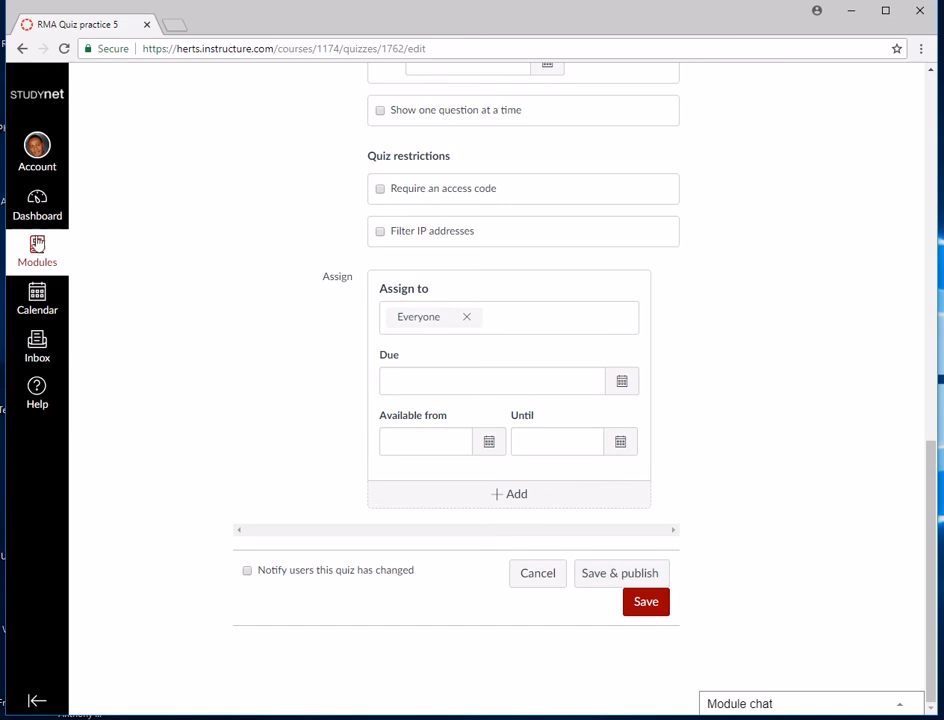
scroll(203, 238, "up", 3)
scroll(782, 460, "down", 3)
left_click(524, 578)
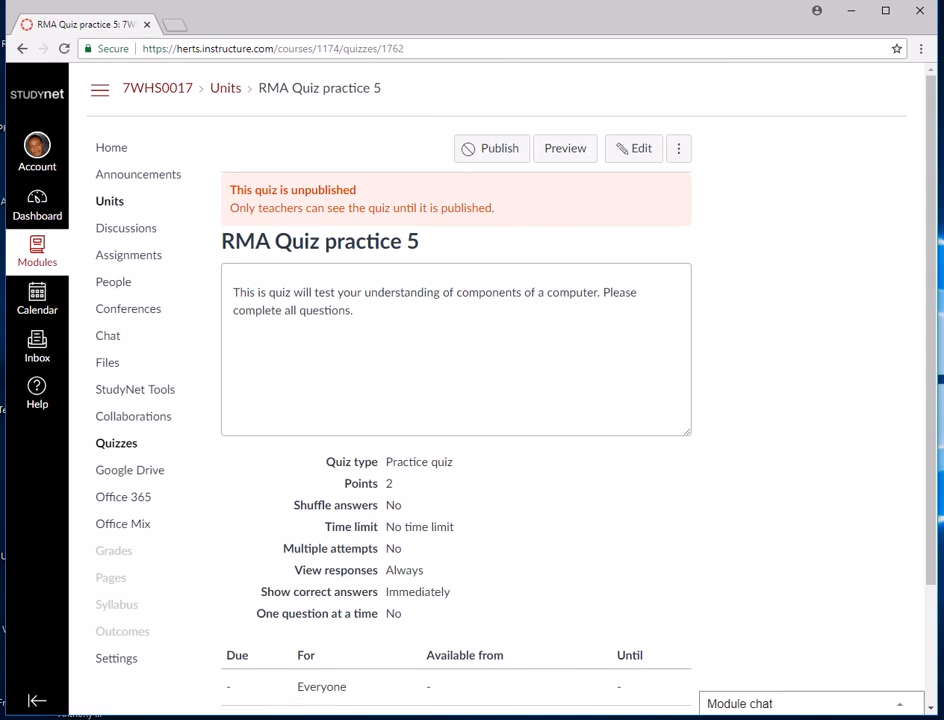
- Open "RMA Quiz practice 5" from the practice quizzes in the course's quiz list
left_click(122, 448)
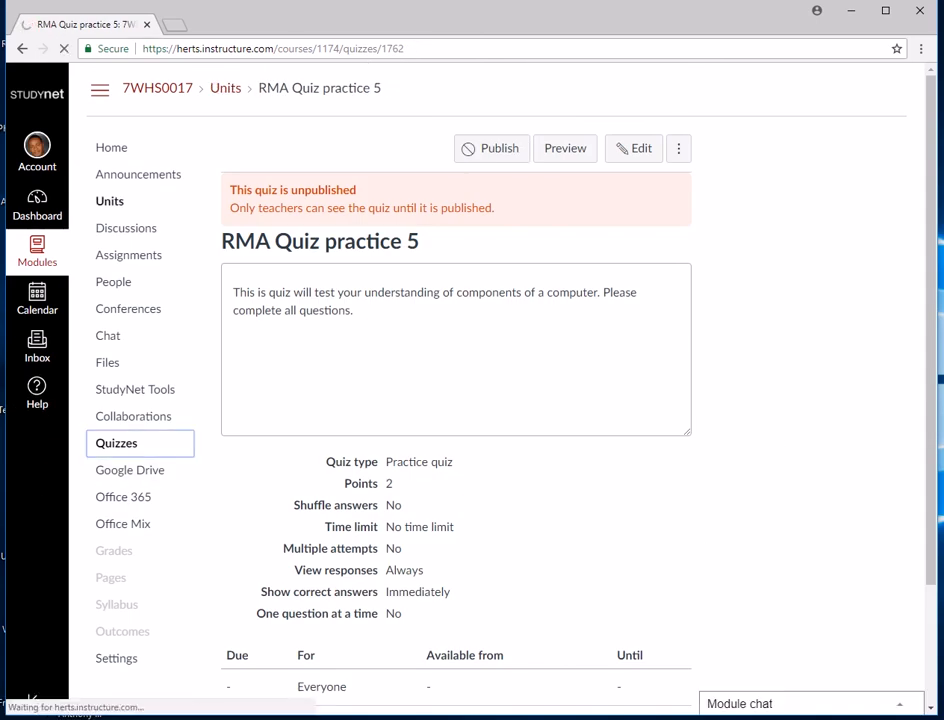
scroll(660, 564, "down", 5)
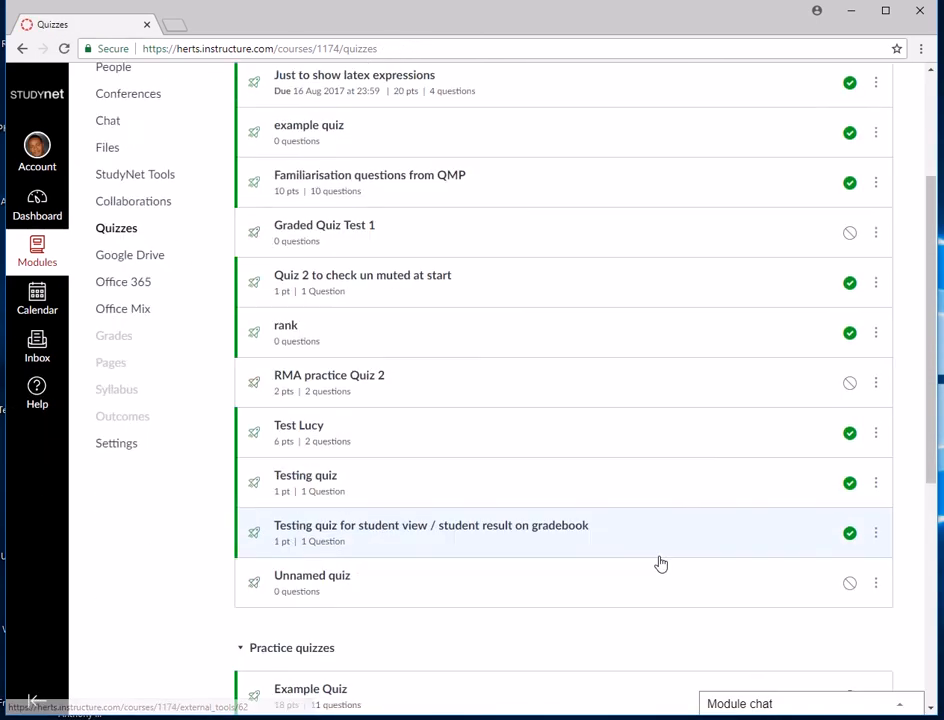
scroll(442, 443, "down", 2)
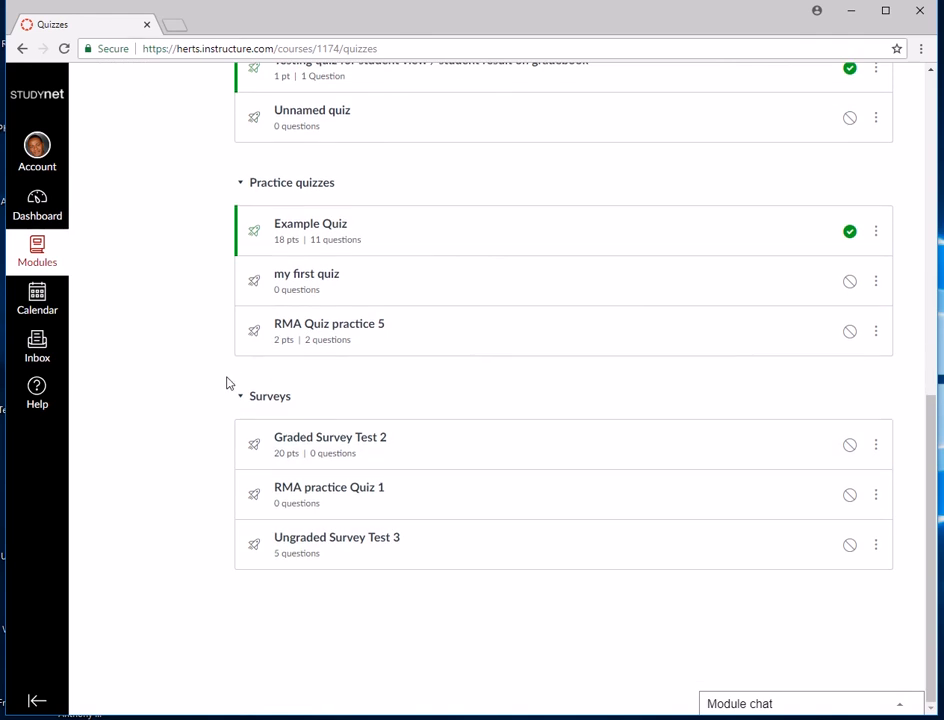
scroll(360, 385, "up", 3)
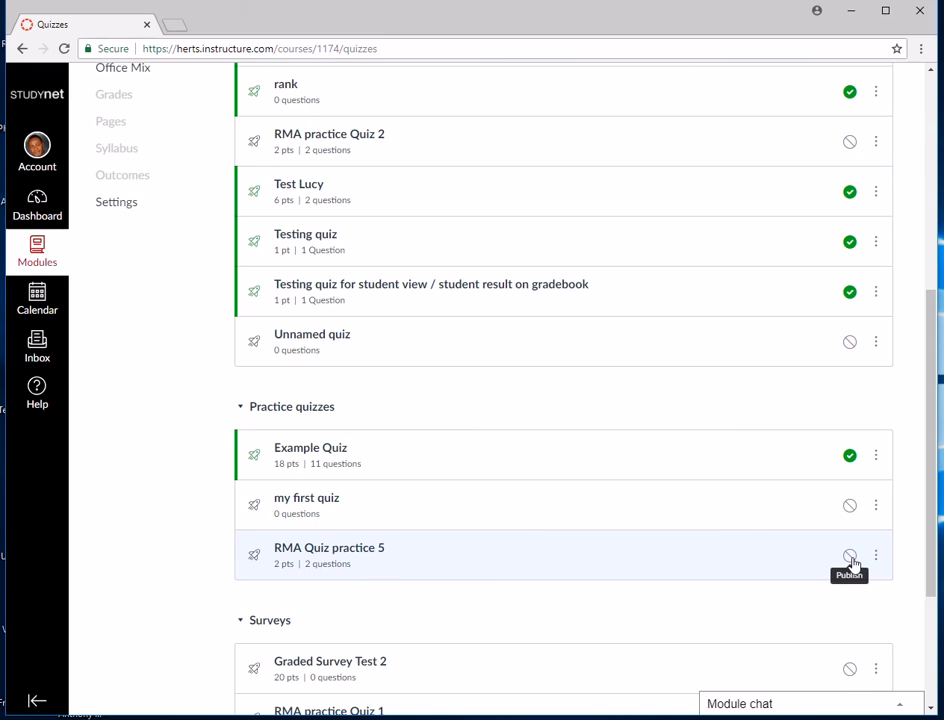
left_click(343, 560)
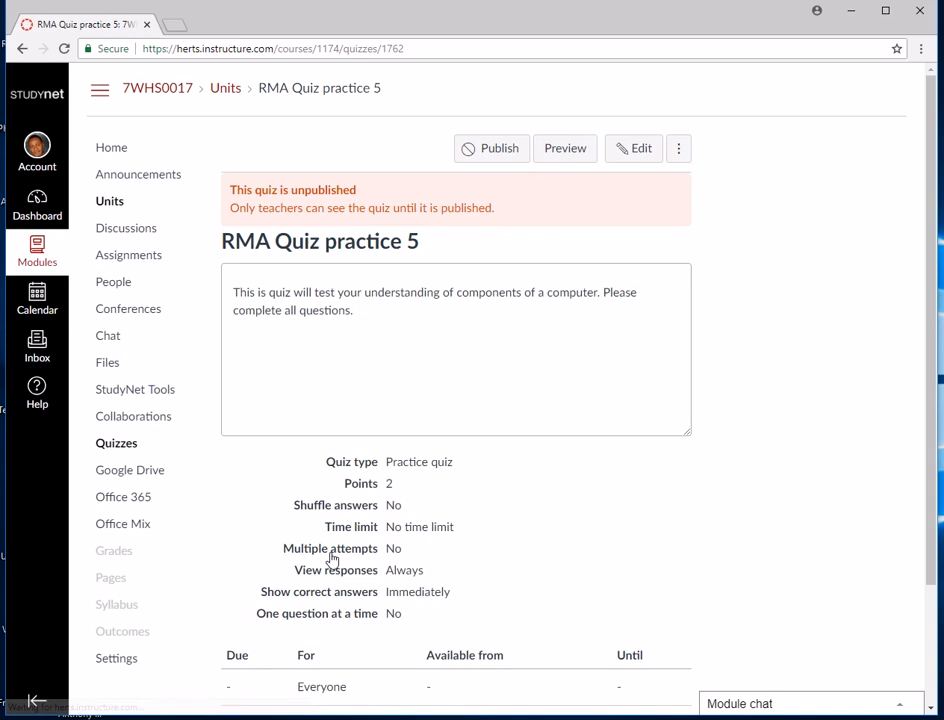
- Open the quiz for editing, then save and publish it
left_click(639, 149)
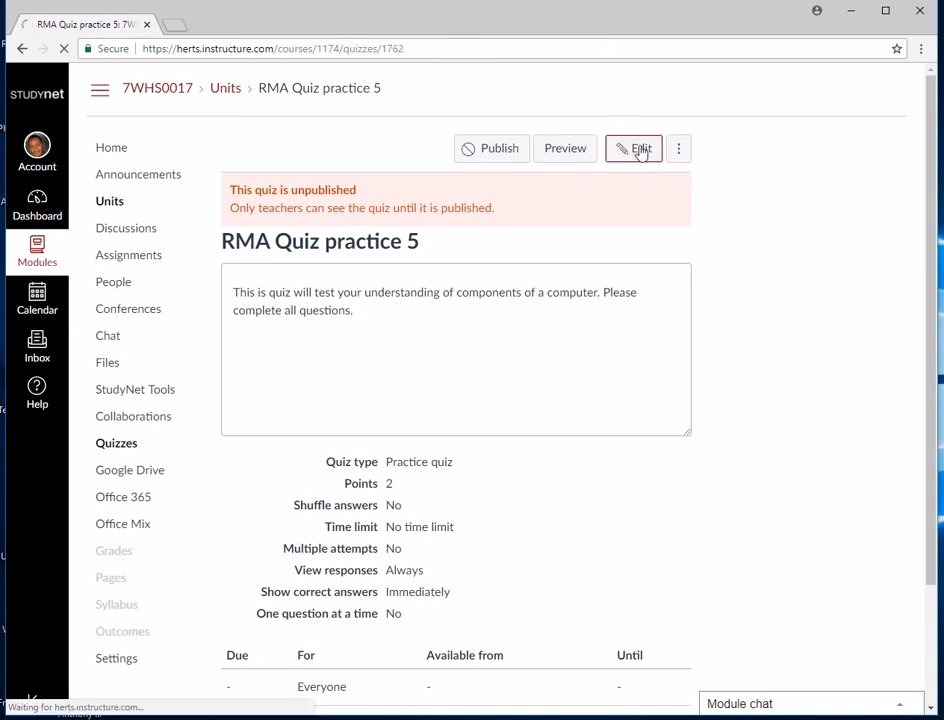
scroll(700, 530, "down", 4)
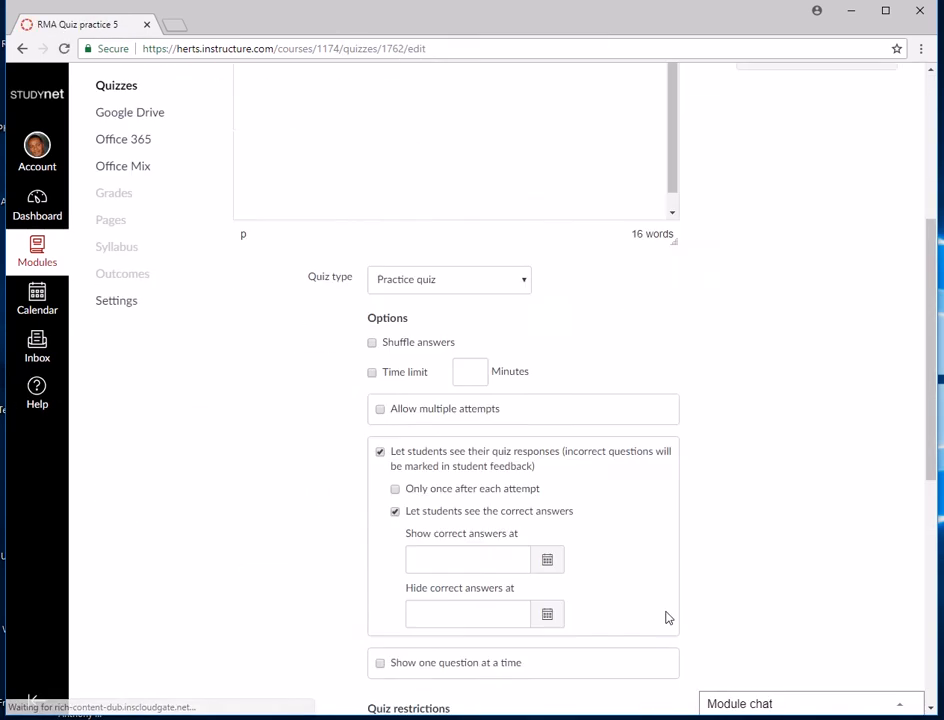
scroll(685, 412, "down", 2)
scroll(695, 546, "down", 10)
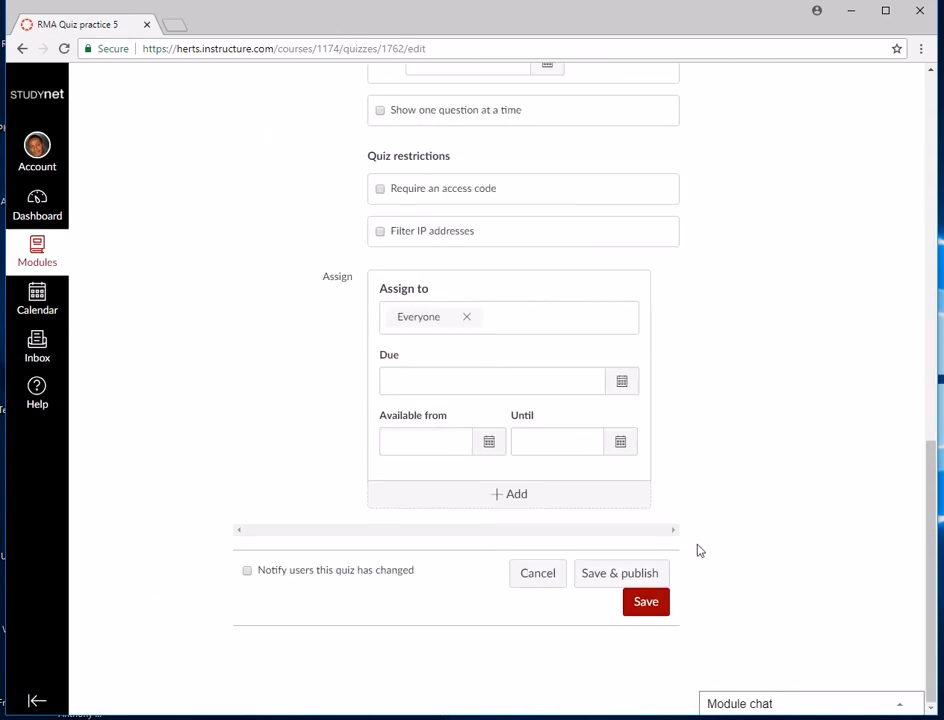
left_click(605, 577)
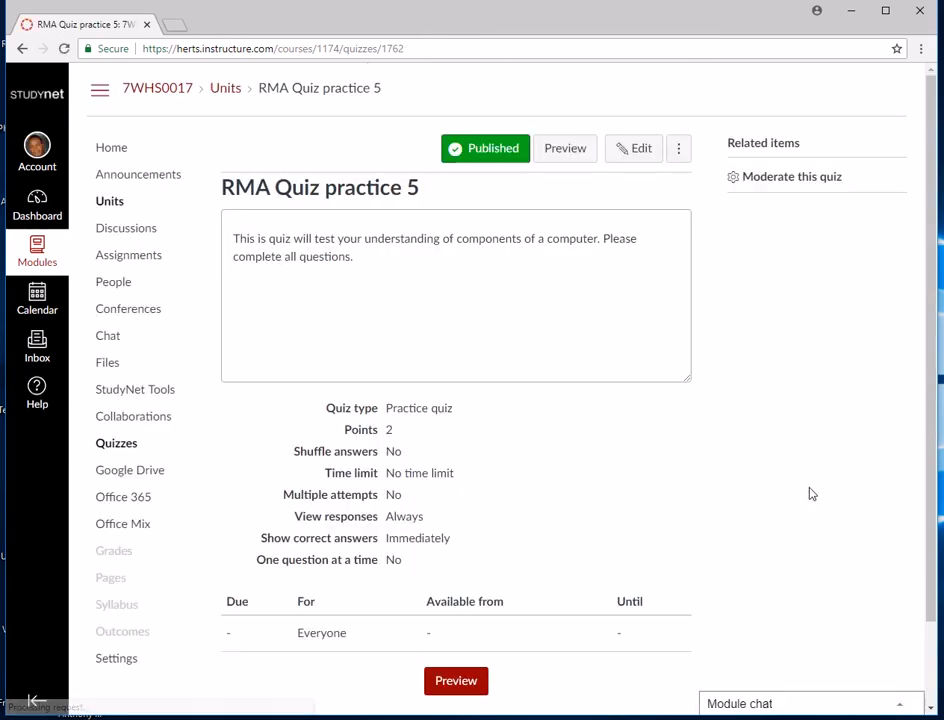
- Go to the course's quiz list and check the publication status of "RMA Quiz practice 5" among the practice quizzes
scroll(785, 486, "down", 2)
scroll(487, 94, "up", 2)
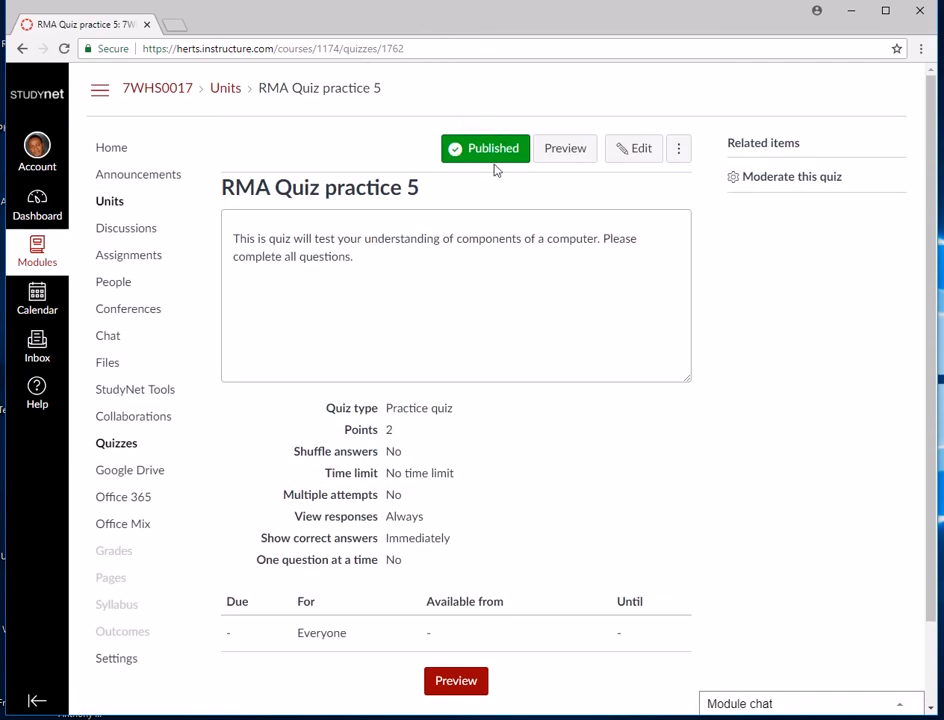
left_click(117, 453)
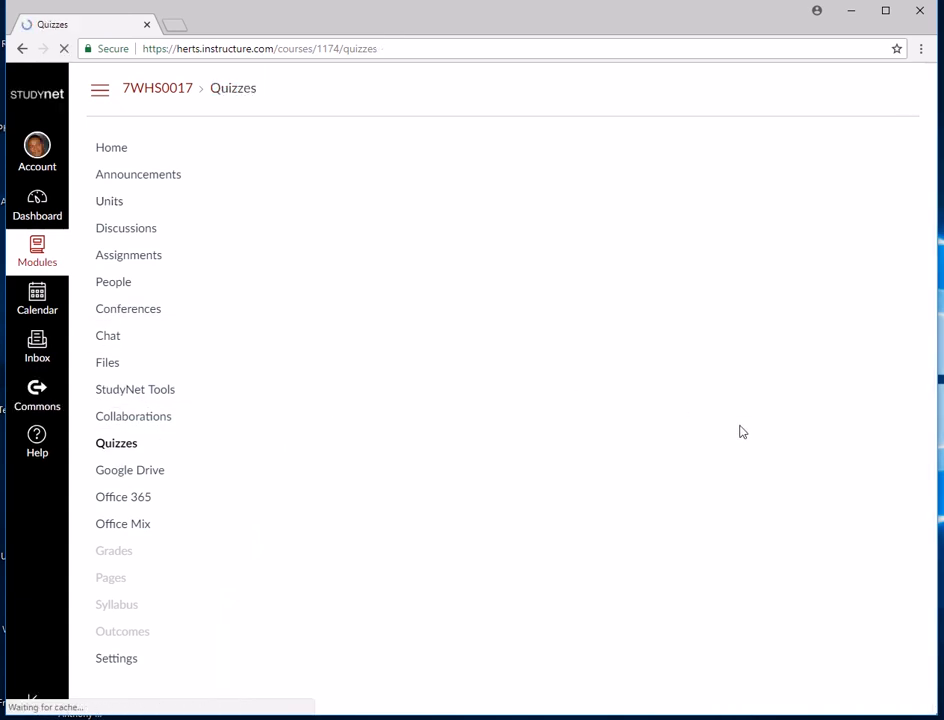
scroll(693, 497, "down", 7)
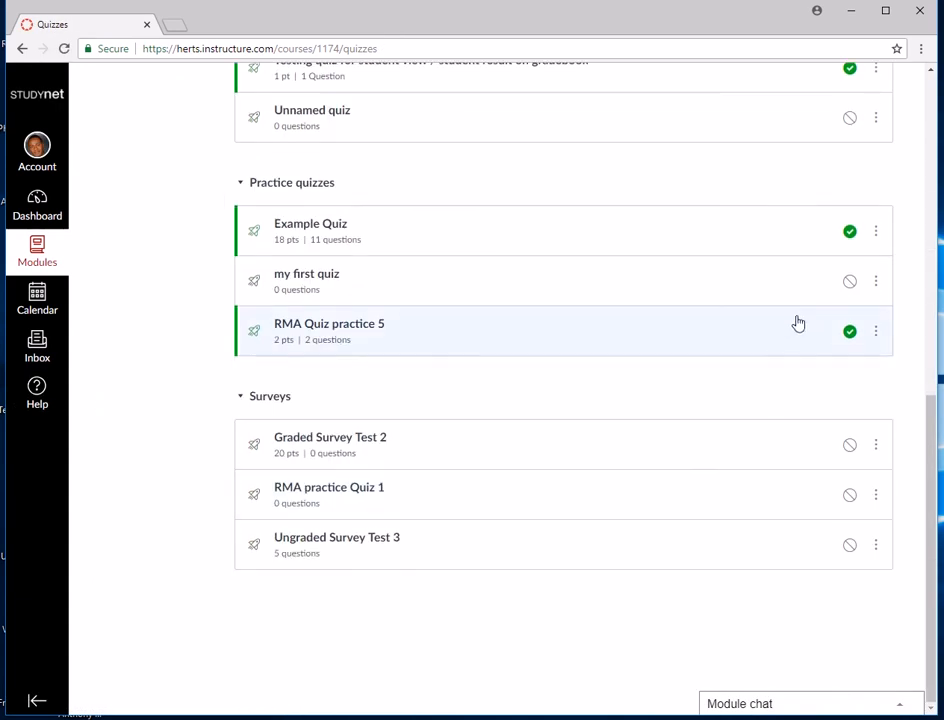
scroll(808, 451, "up", 2)
scroll(808, 451, "down", 2)
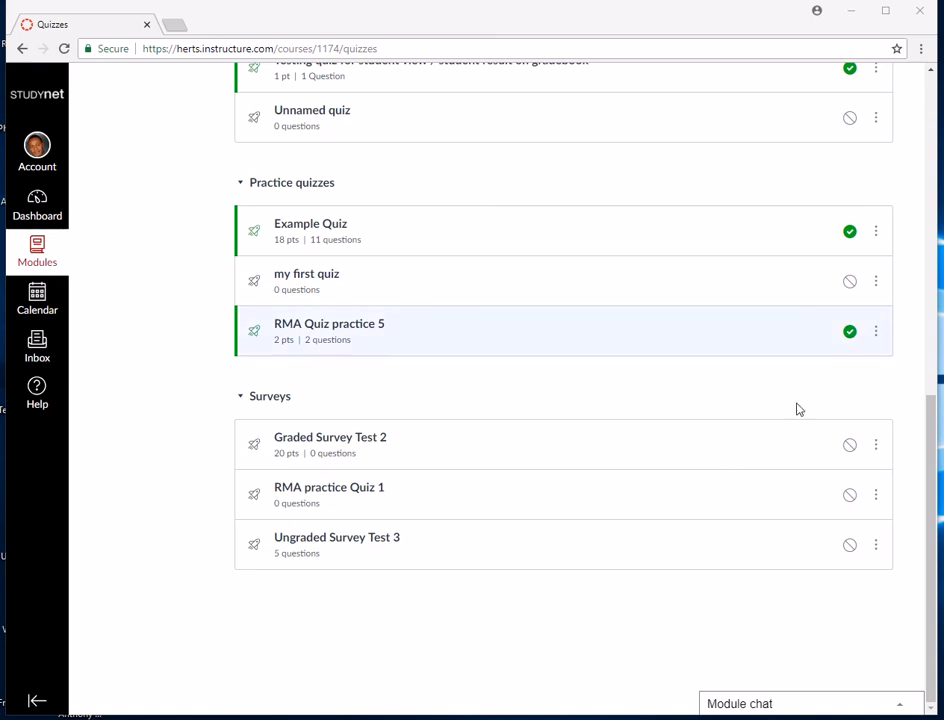
- Open "RMA Quiz practice 5" for editing and review its quiz type and options
left_click(362, 326)
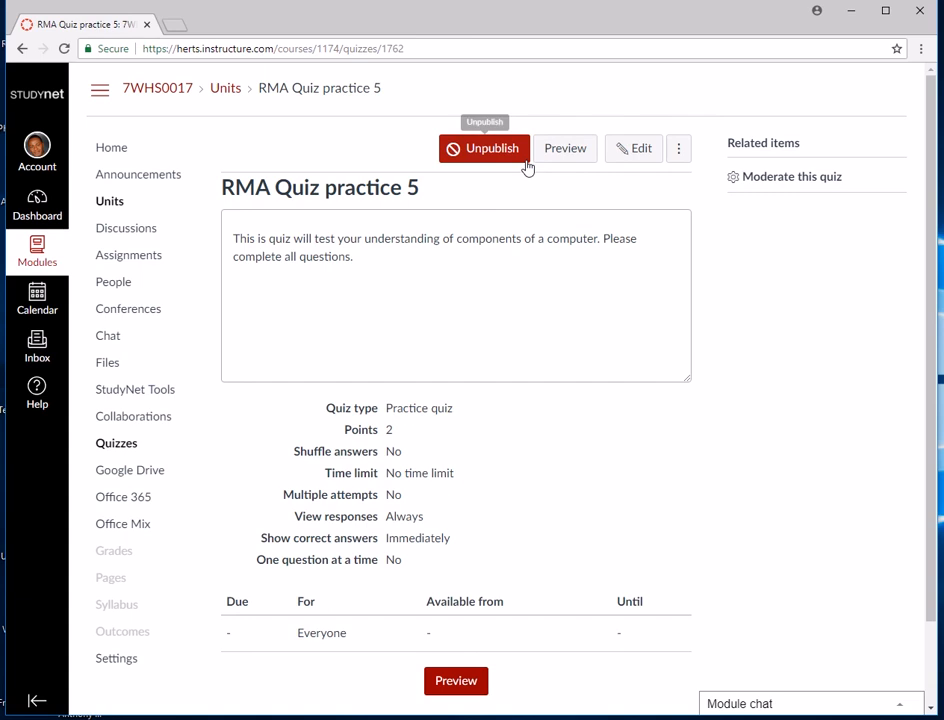
left_click(632, 151)
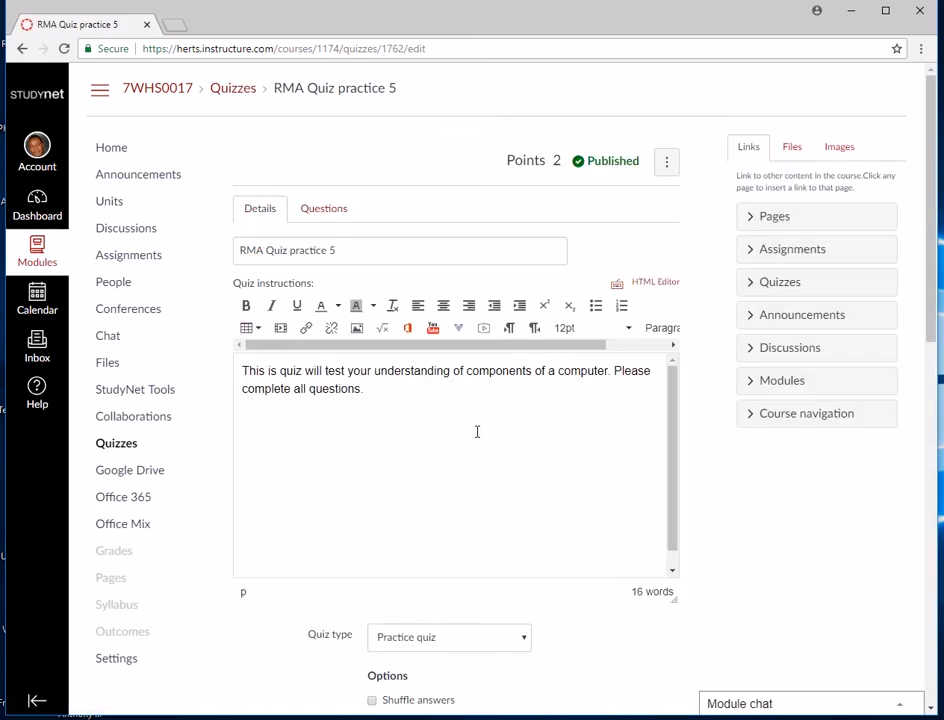
scroll(478, 436, "down", 3)
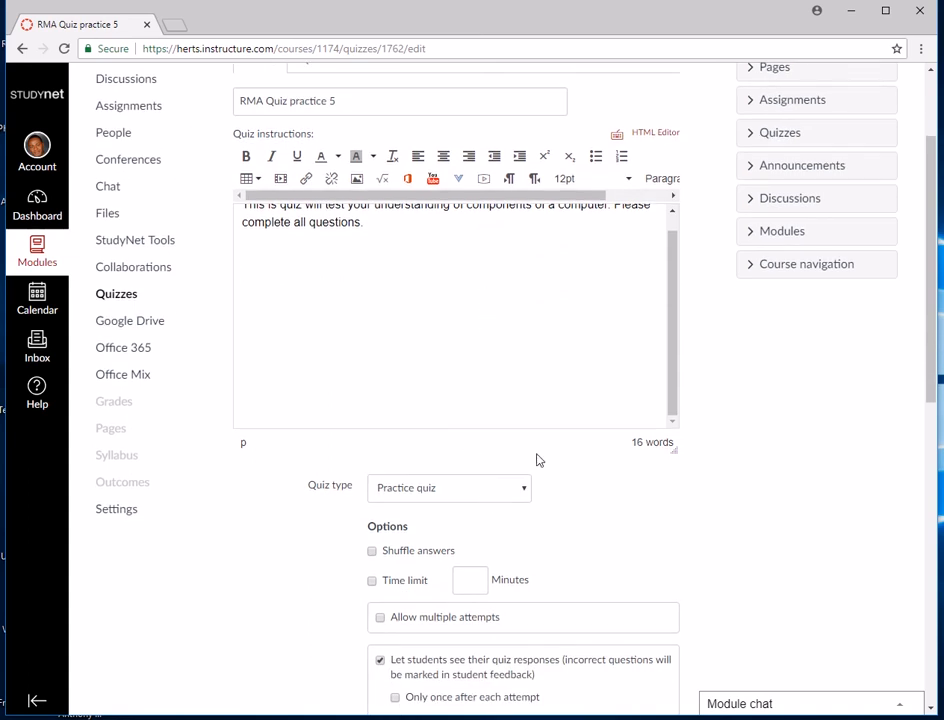
scroll(490, 385, "down", 2)
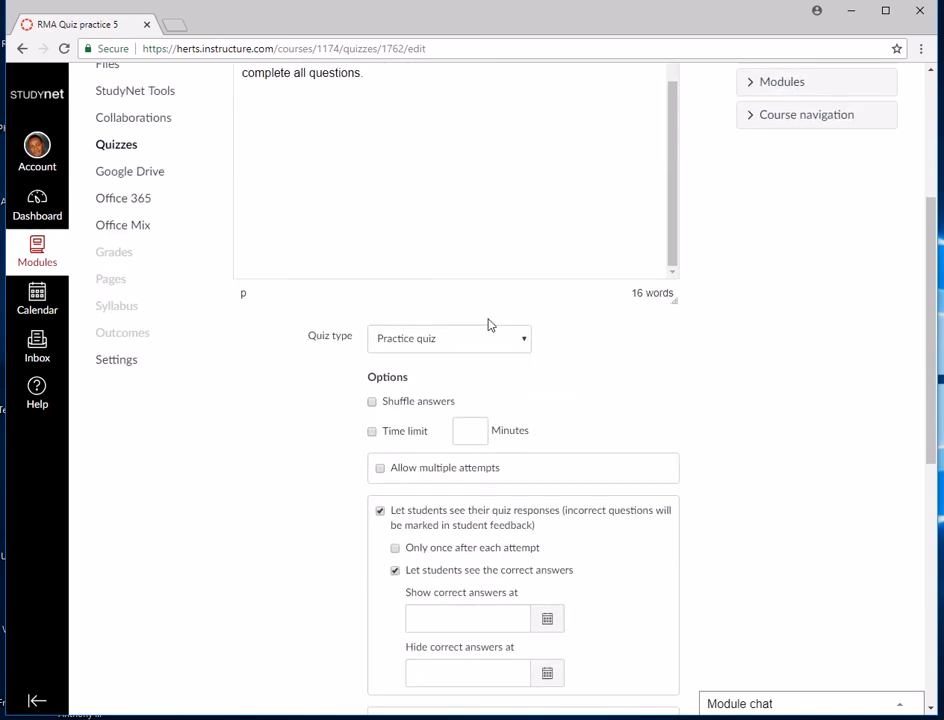
scroll(489, 322, "up", 5)
- Start a new question below Question 2 and look through the question types, leaving it as Multiple choice
left_click(324, 136)
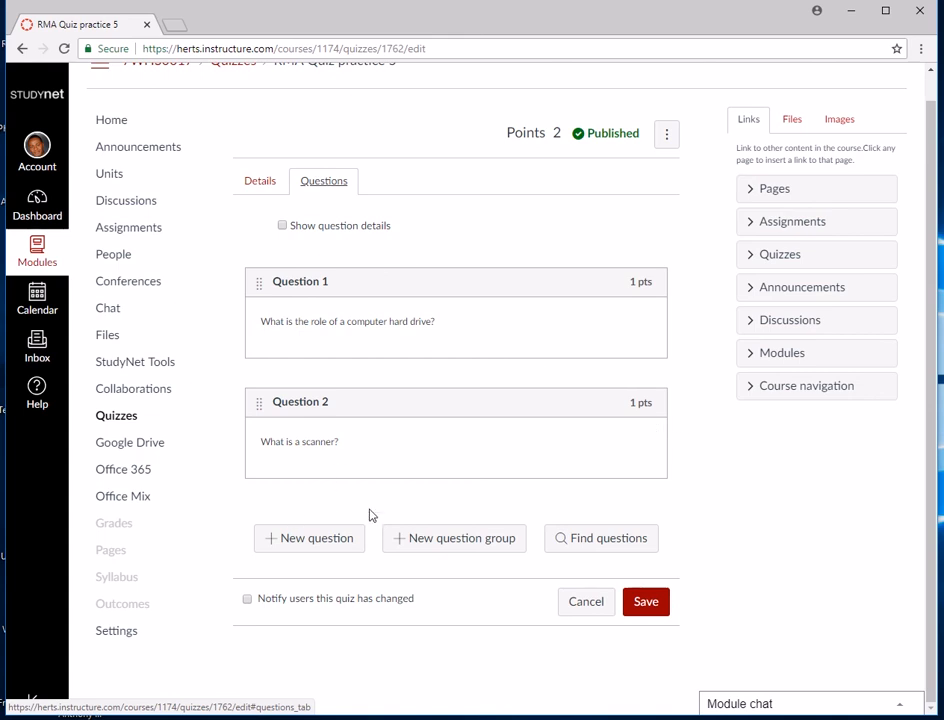
left_click(310, 540)
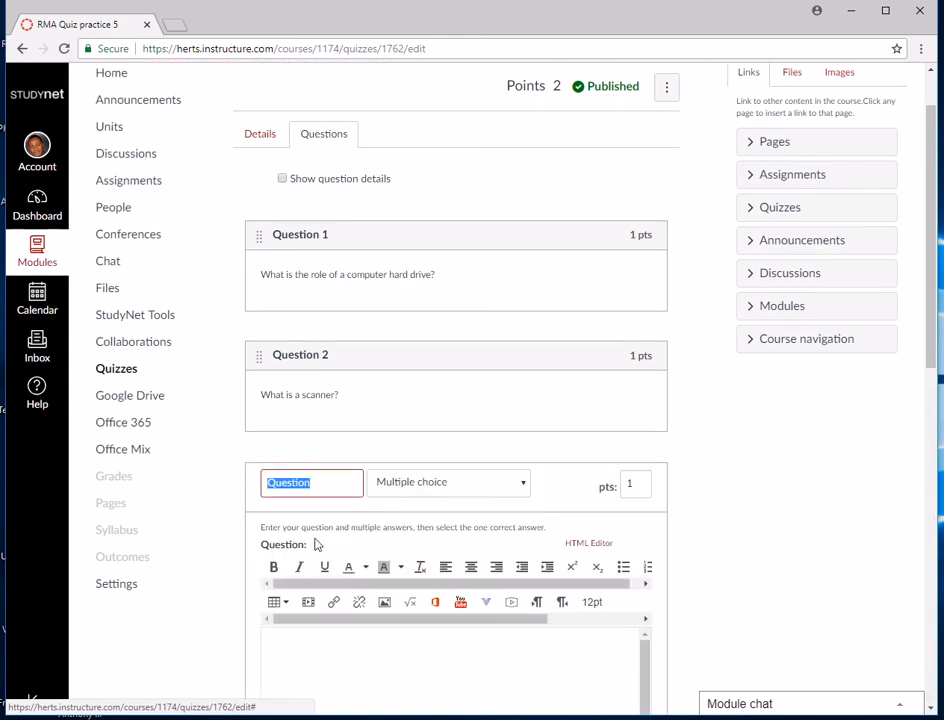
left_click(464, 490)
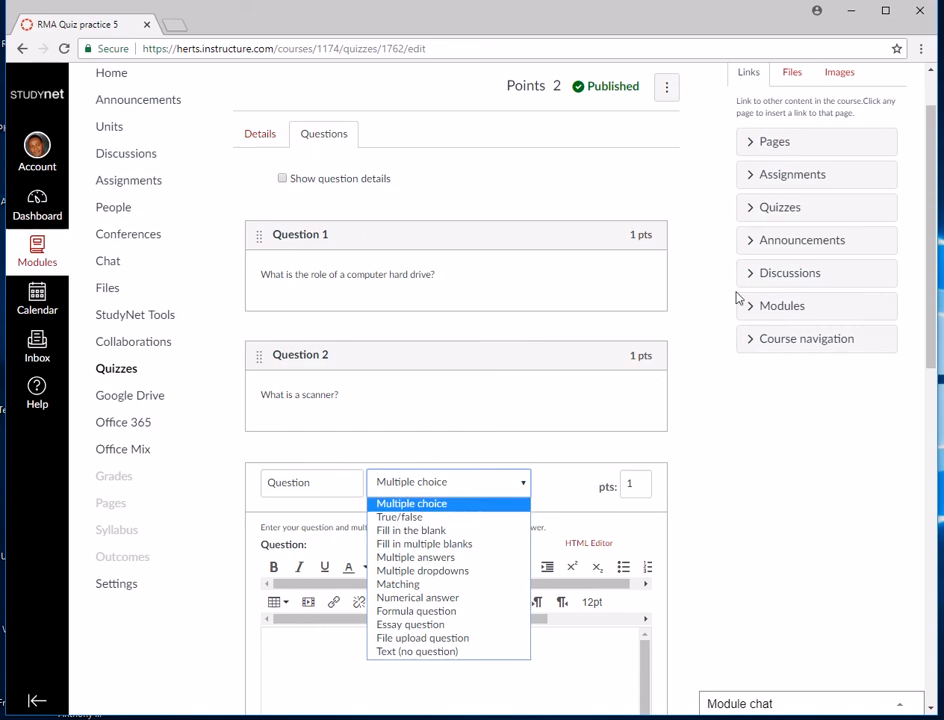
scroll(227, 148, "down", 1)
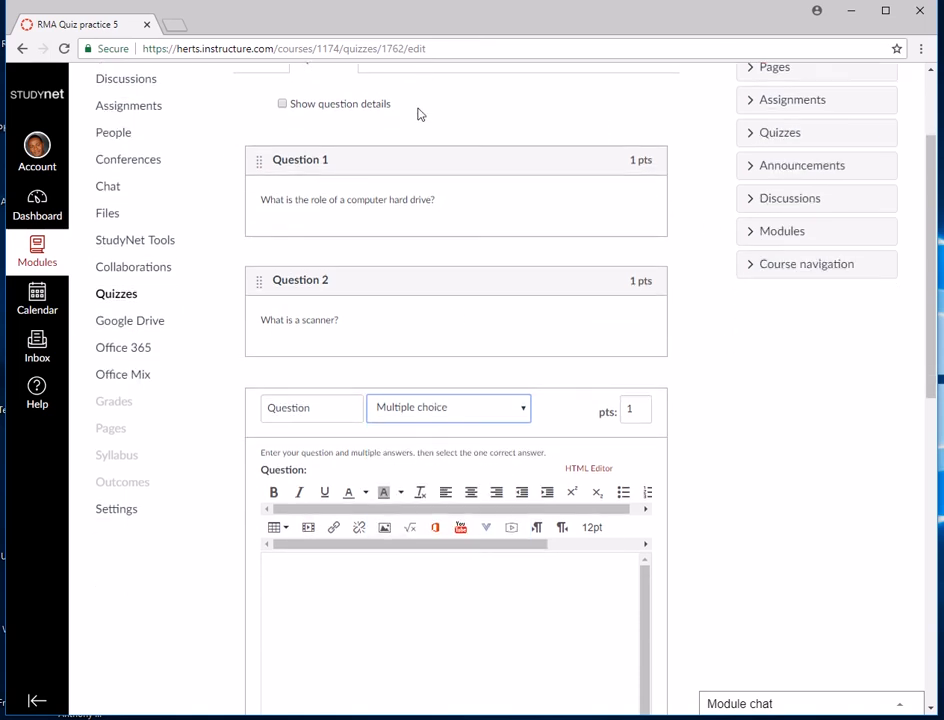
- Review the quiz's details, then return to its questions and look over the blank question form
scroll(419, 114, "up", 2)
left_click(252, 210)
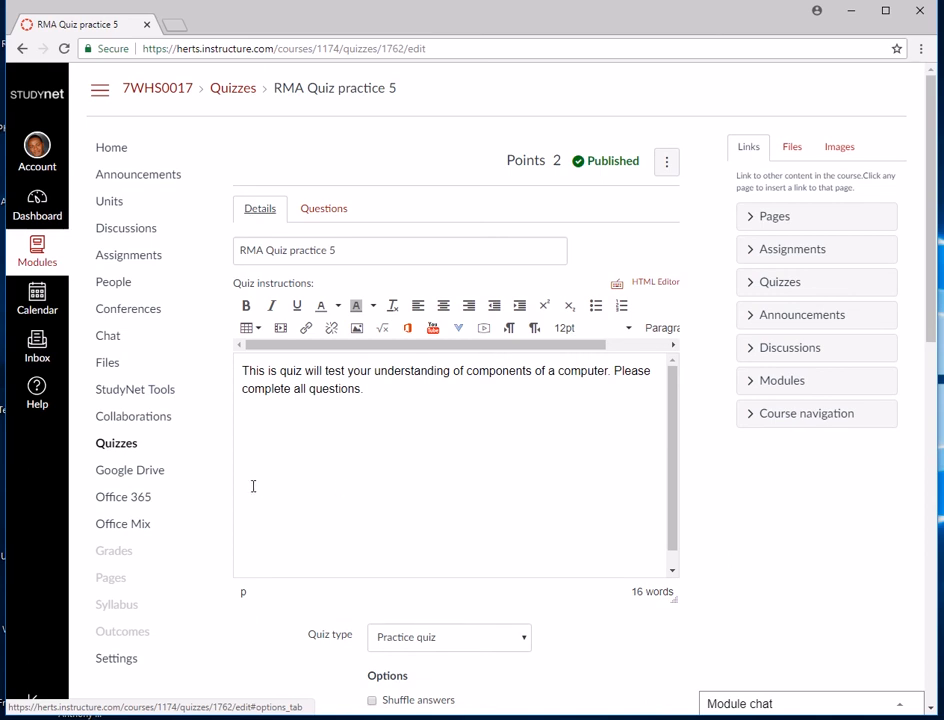
left_click(320, 210)
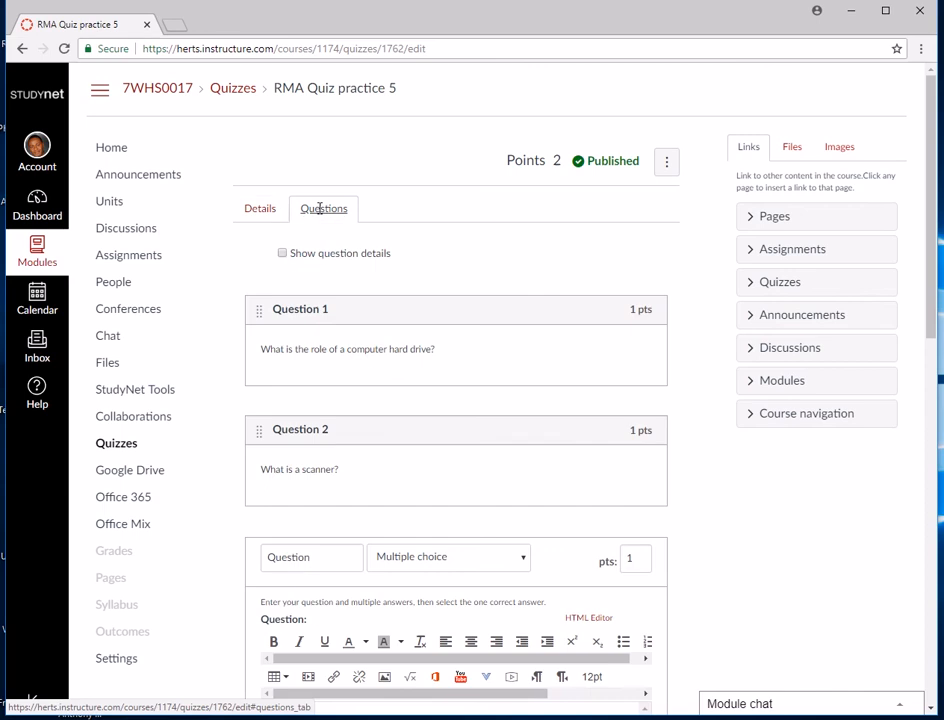
scroll(464, 275, "down", 3)
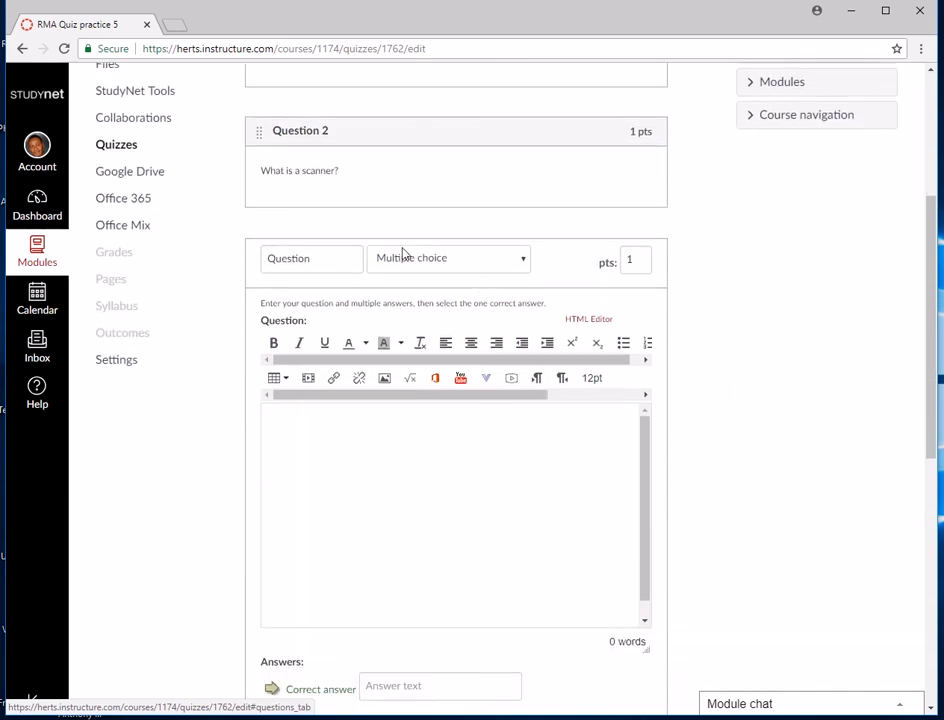
scroll(403, 254, "up", 3)
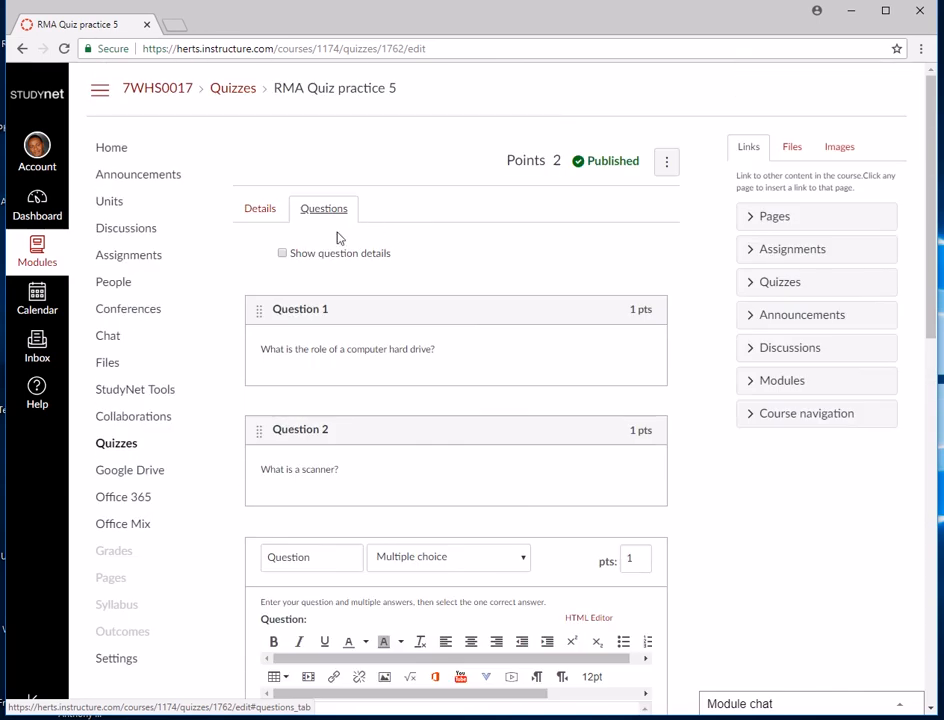